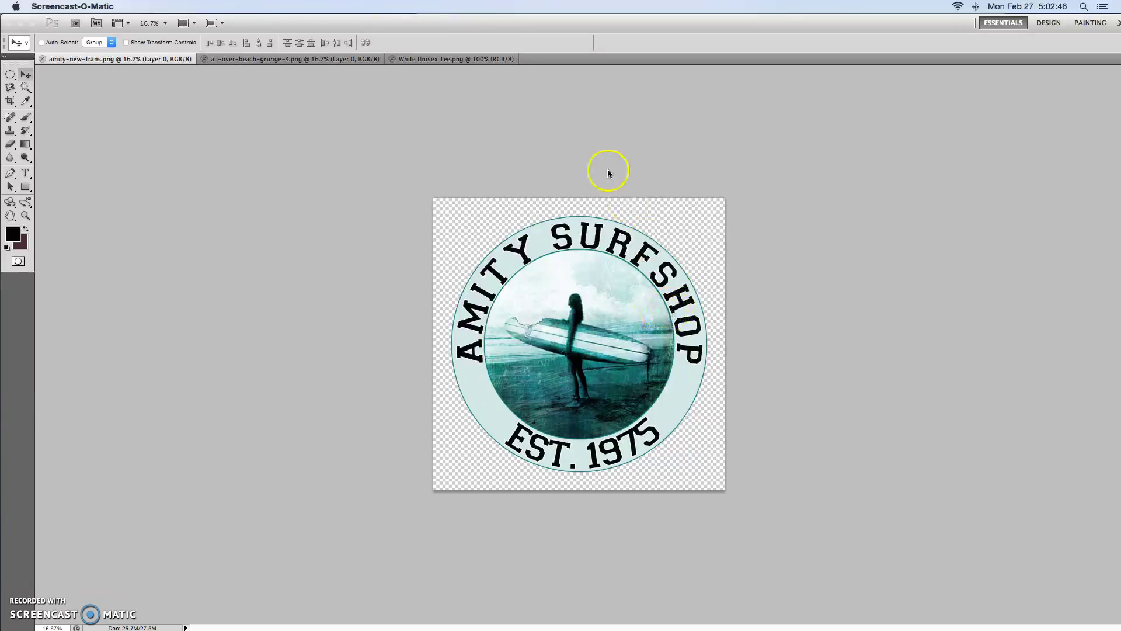
Activate Photoshop and switch to the all-over-beach-grunge-4.png document
left_click(301, 68)
left_click(305, 61)
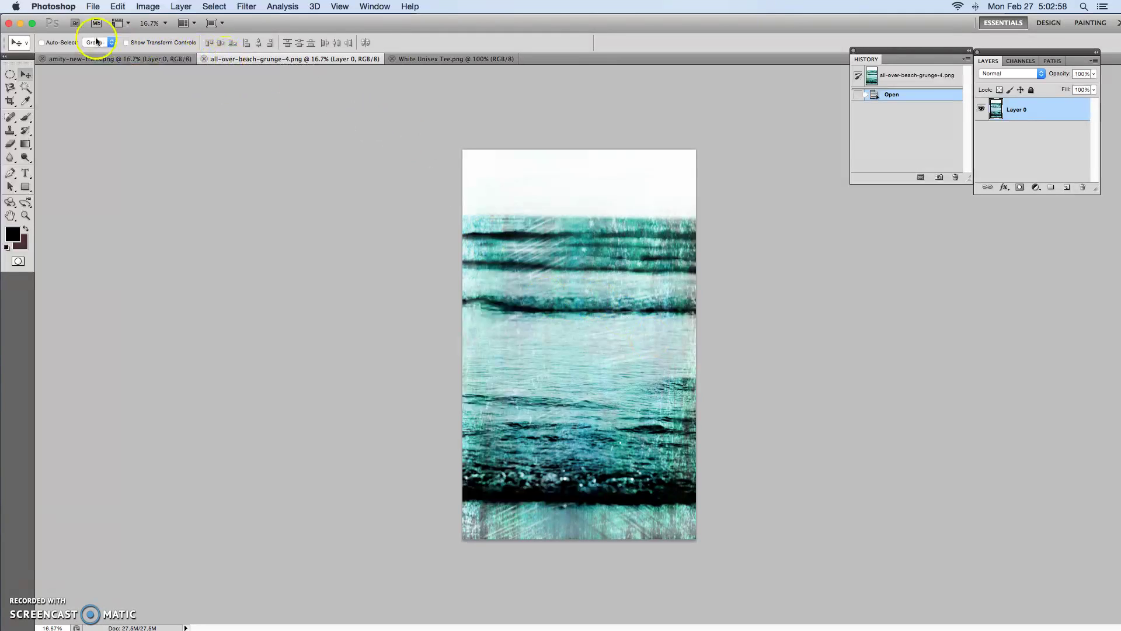
Create a transparent 3000 × 5000 px document at 300 ppi (Untitled-1)
left_click(92, 7)
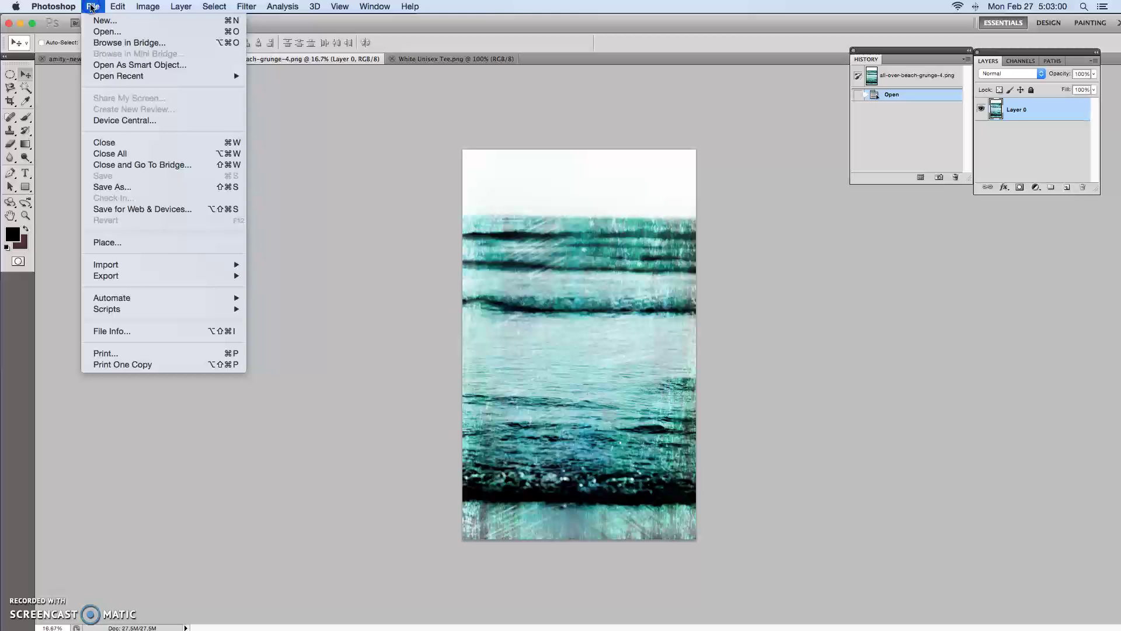
left_click(97, 23)
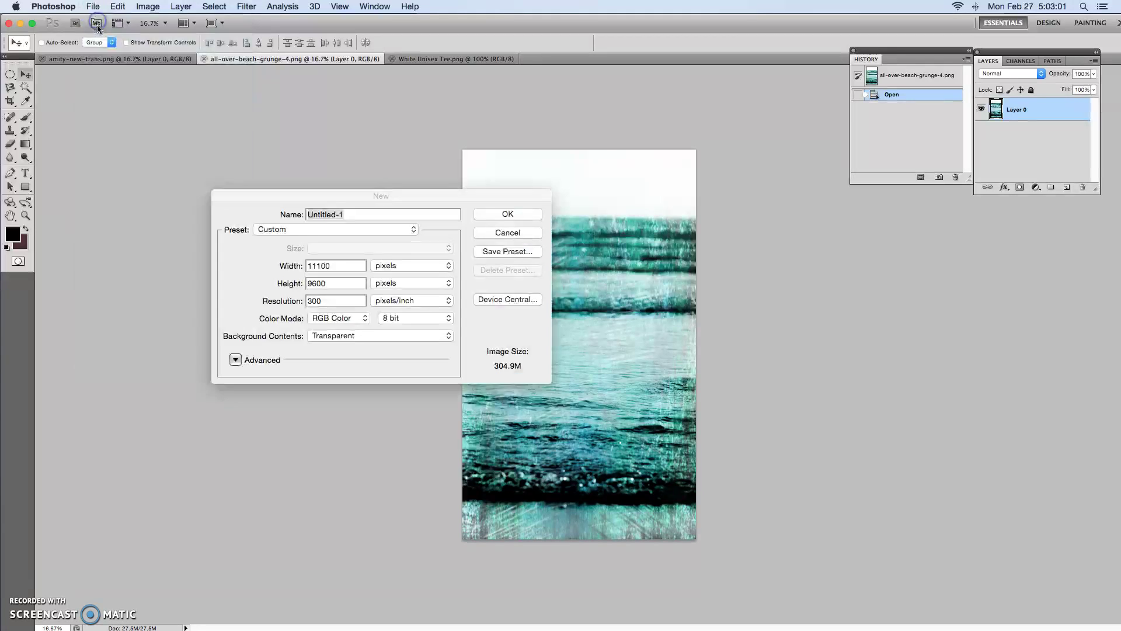
left_click(387, 265)
left_click(385, 266)
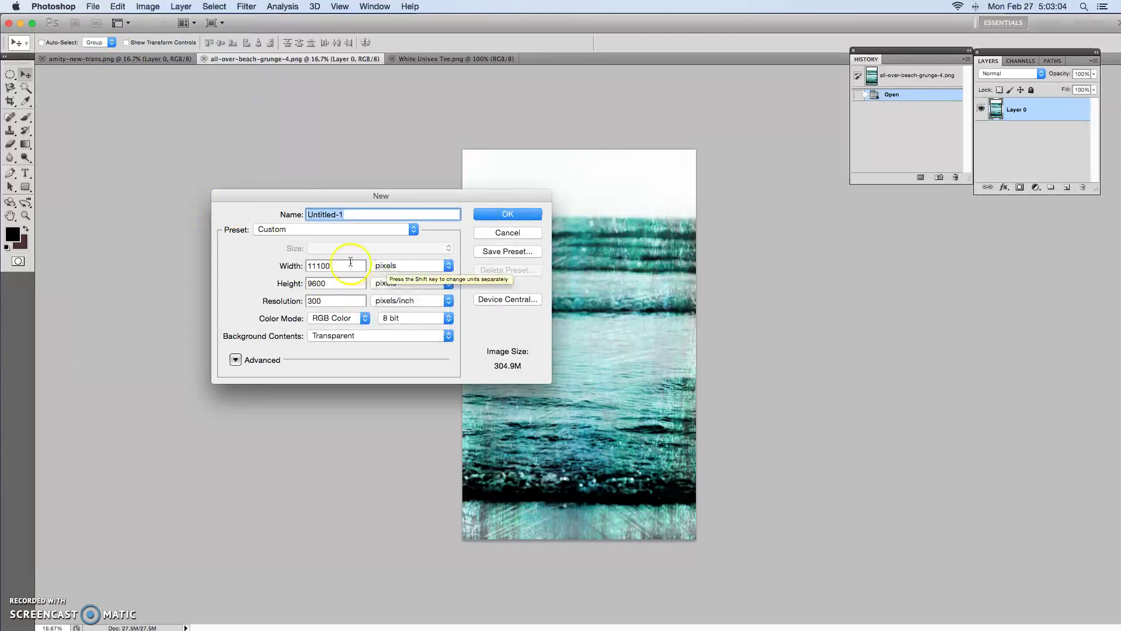
key("Tab")
type("3000")
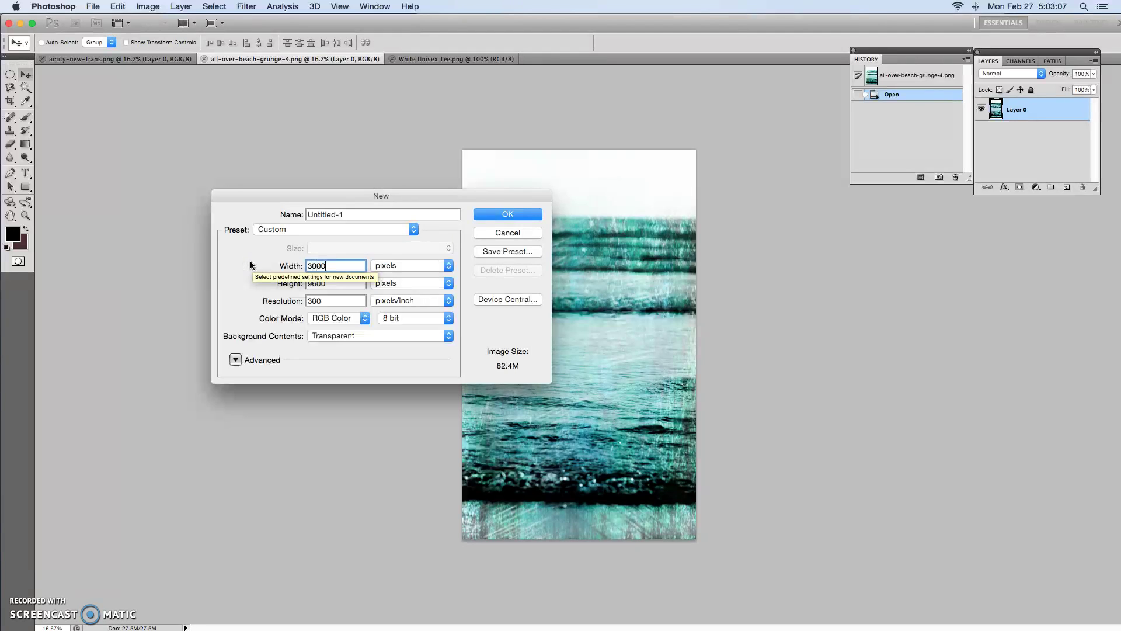
key("Tab")
type("5000")
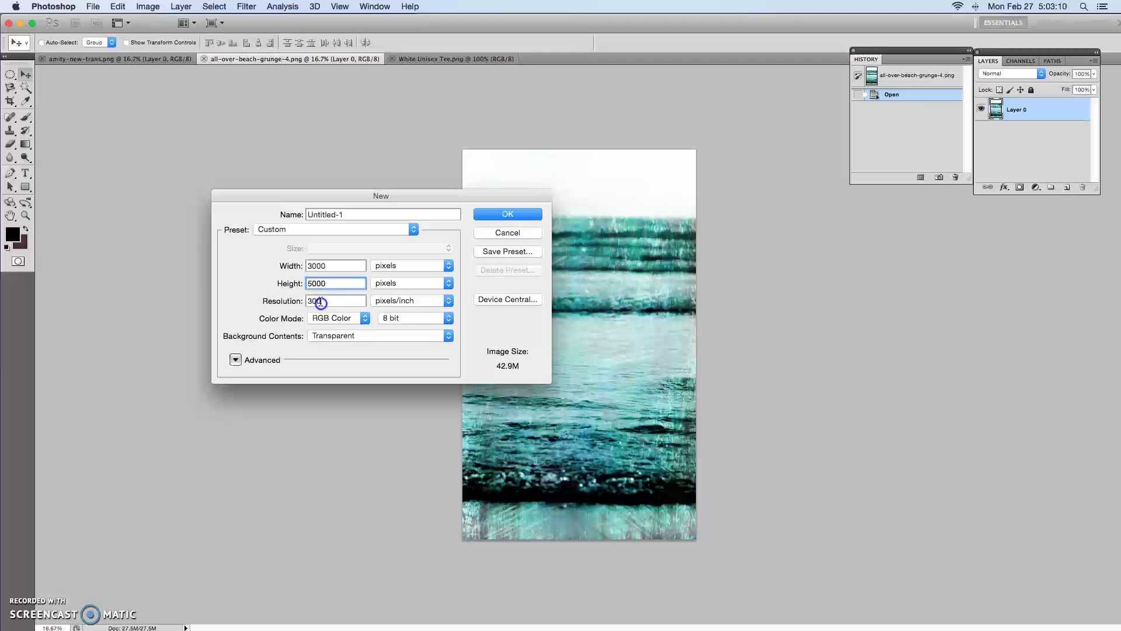
key("Tab")
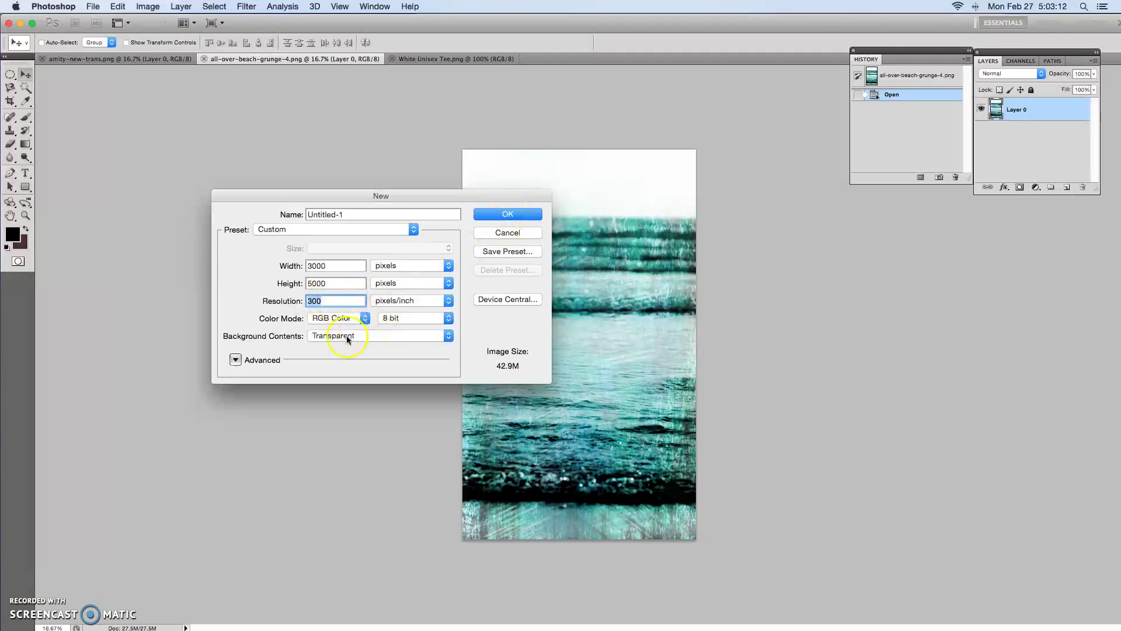
left_click(512, 214)
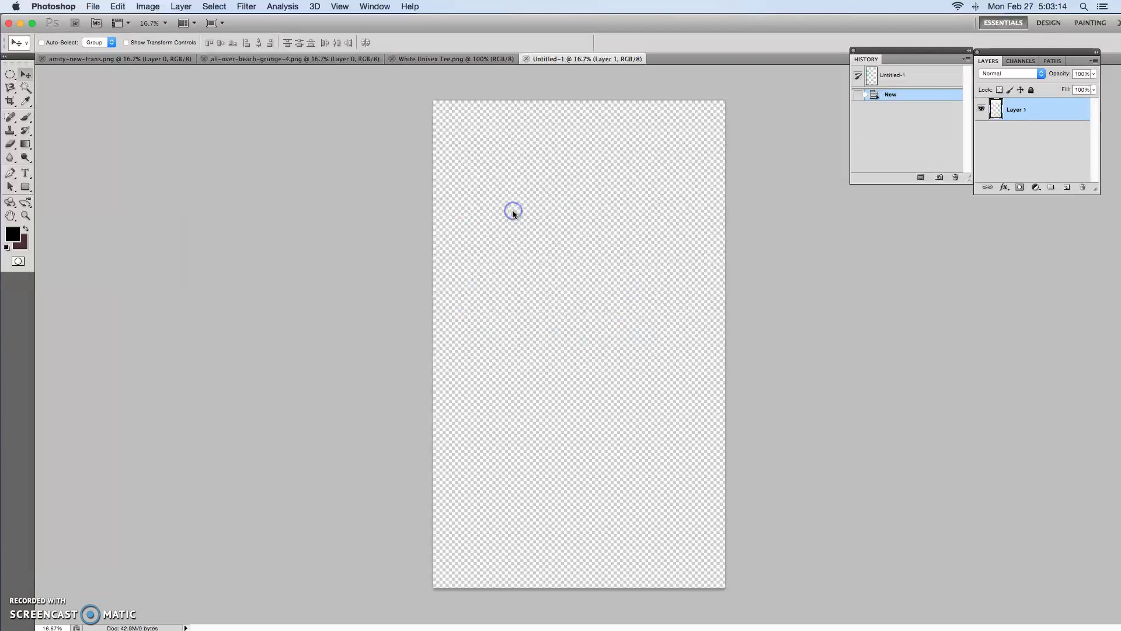
Float Untitled-1 beside the beach artwork and drag the beach layer into it
left_click_drag(566, 58, 738, 176)
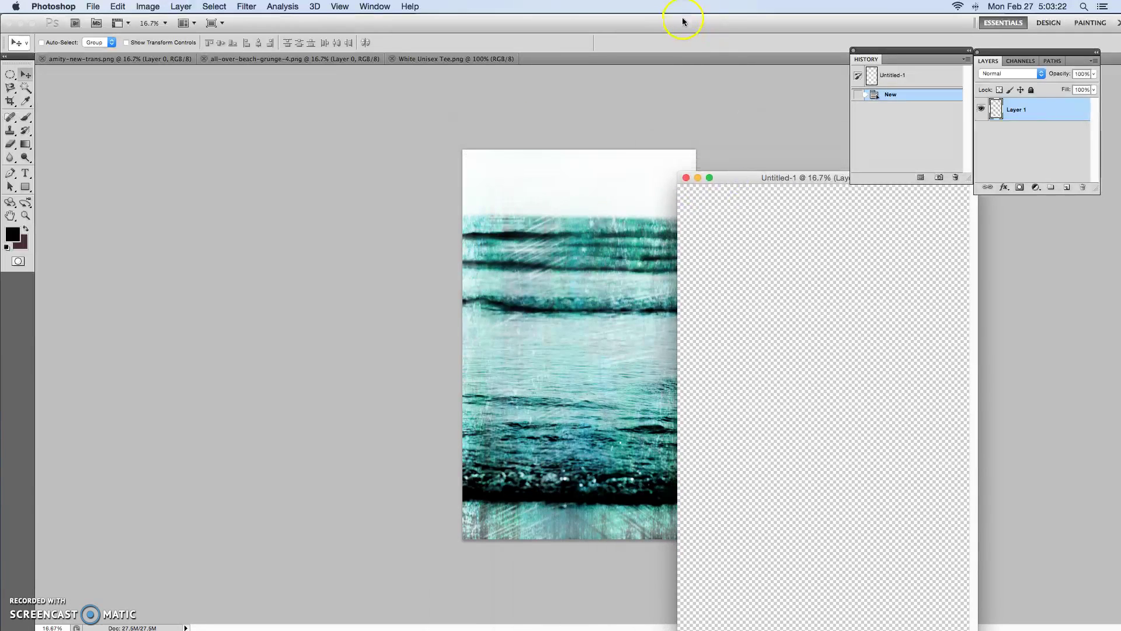
left_click_drag(683, 21, 591, 18)
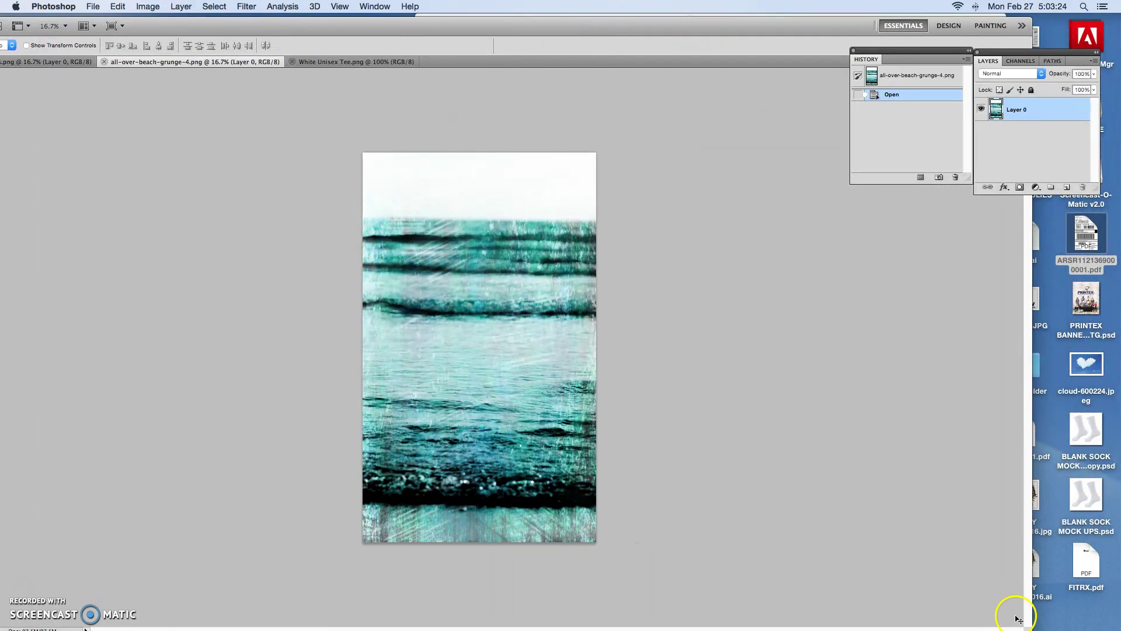
left_click_drag(1028, 626, 820, 566)
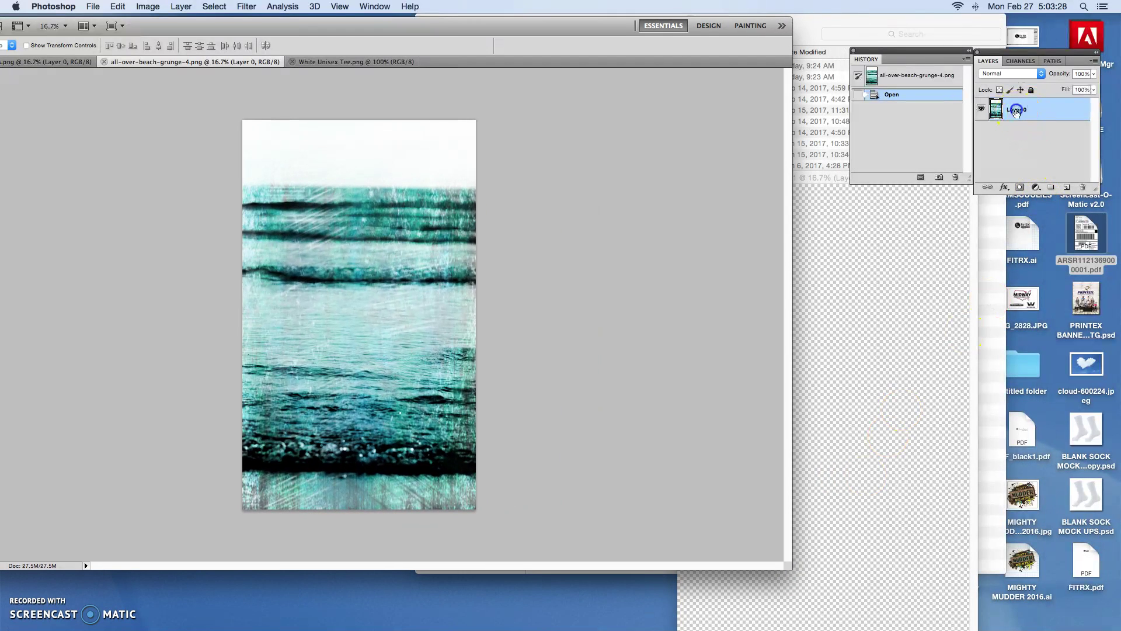
left_click_drag(1016, 113, 905, 263)
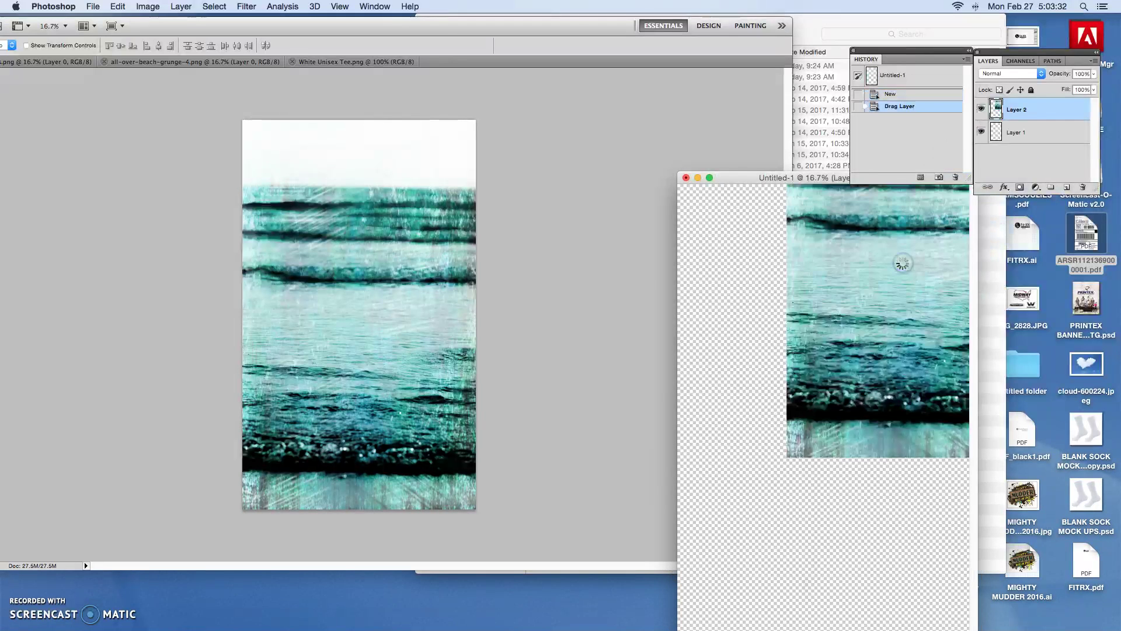
left_click_drag(905, 221, 836, 390)
Copy the Amity Surfshop logo into Untitled-1, then re-dock it as a tab
left_click(49, 64)
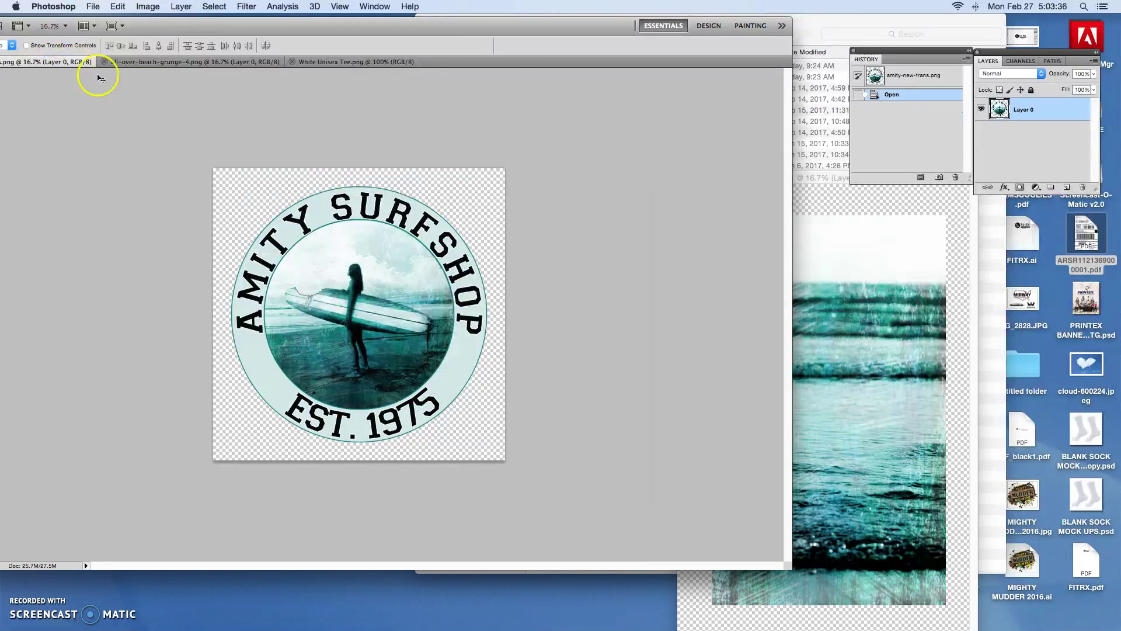
left_click_drag(295, 222, 797, 350)
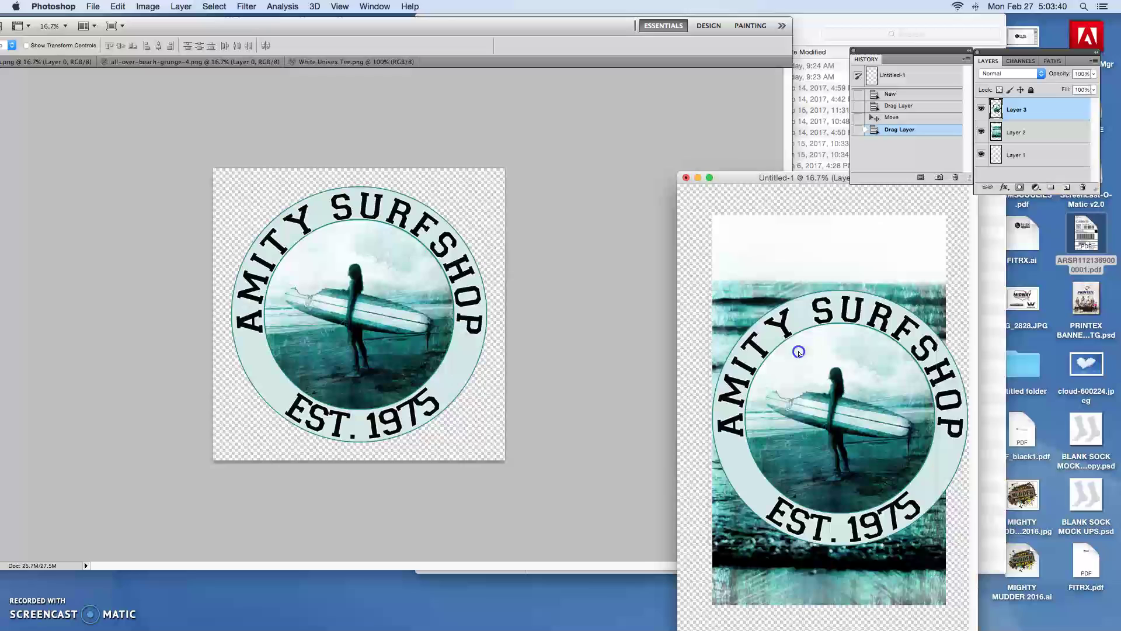
left_click_drag(775, 171, 457, 59)
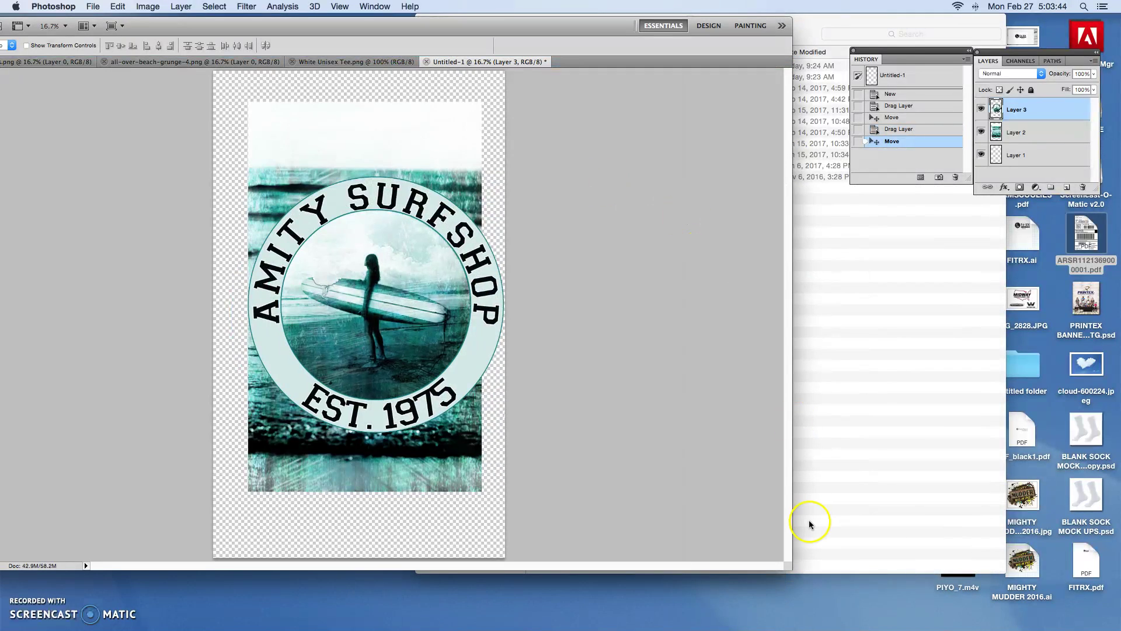
left_click_drag(786, 565, 1078, 593)
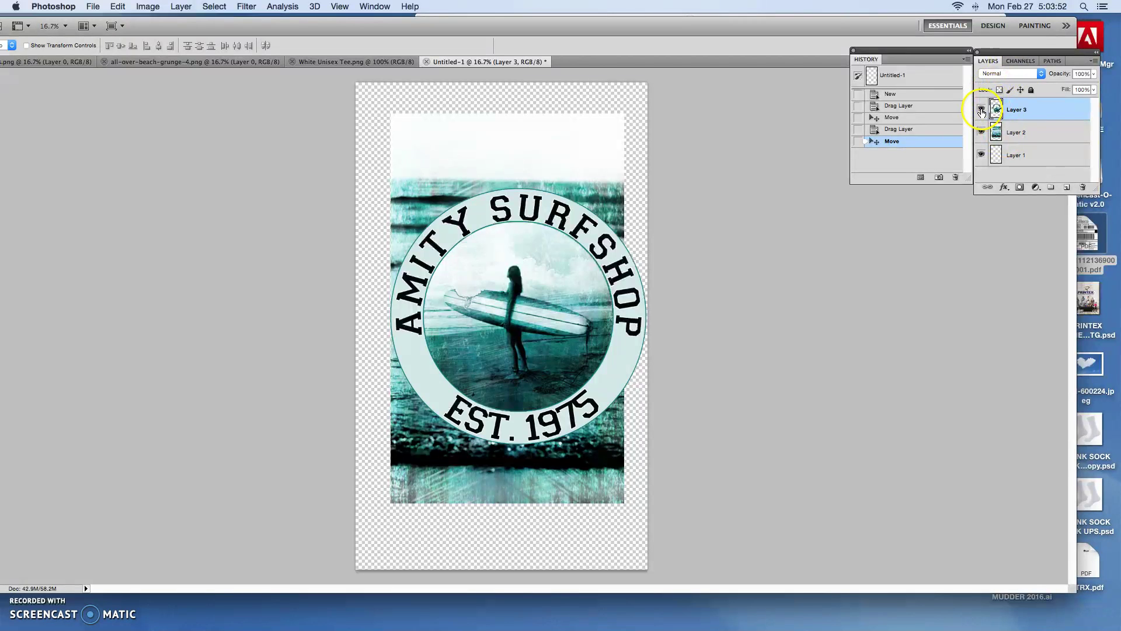
Hide Layer 3, shift Layer 2 (beach waves) to the top-left, and convert it to a Smart Object
left_click(982, 110)
left_click(1002, 134)
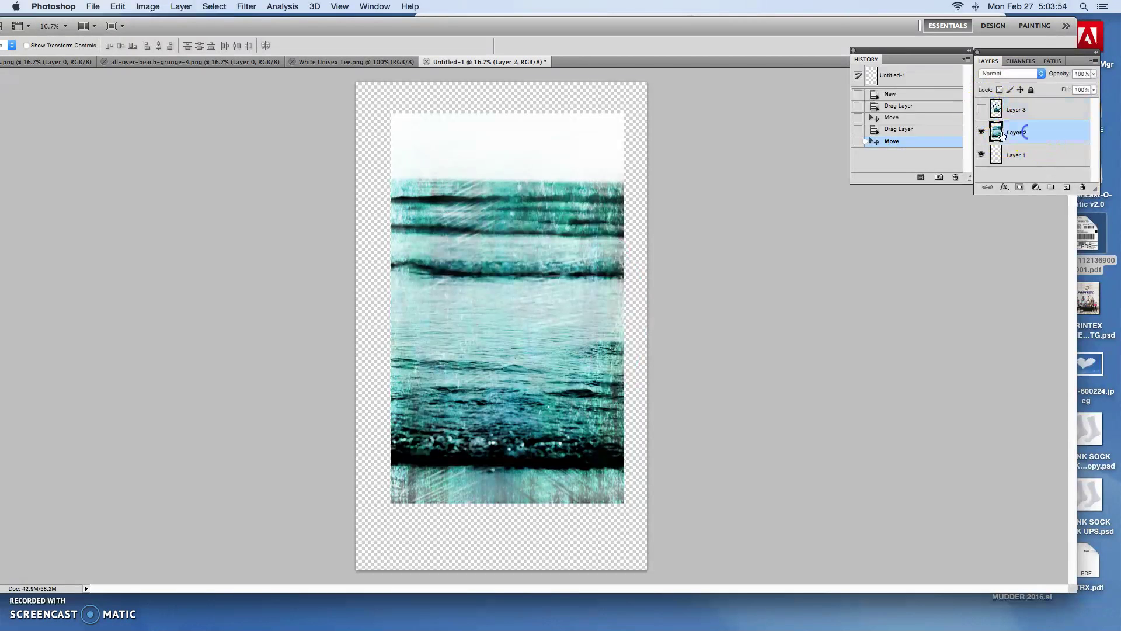
left_click(563, 205)
left_click_drag(469, 253, 437, 223)
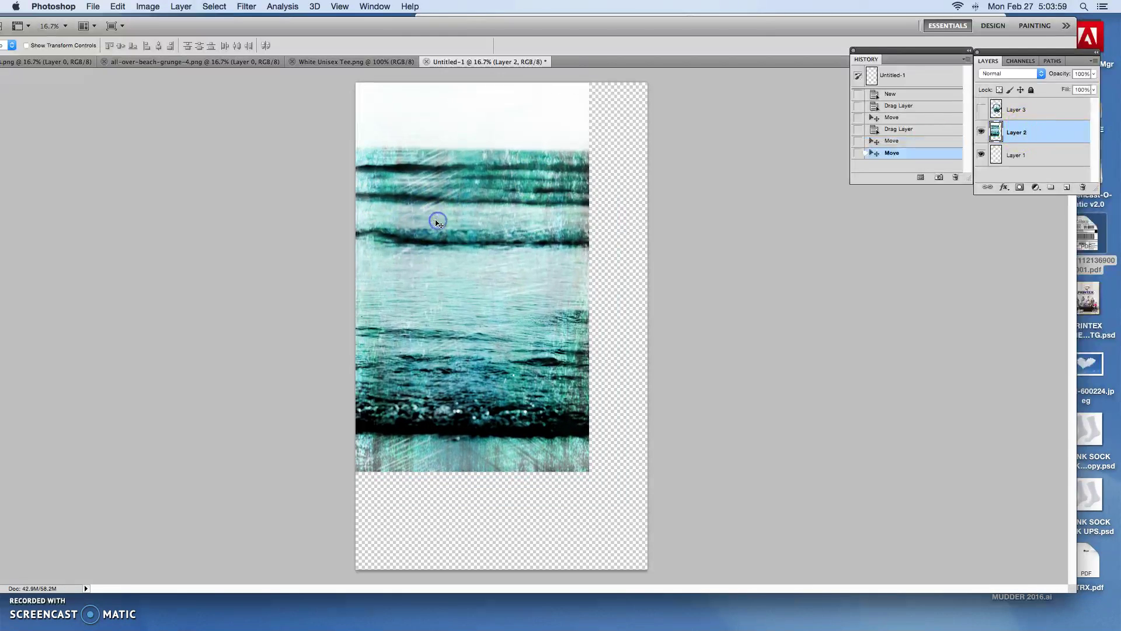
right_click(1019, 133)
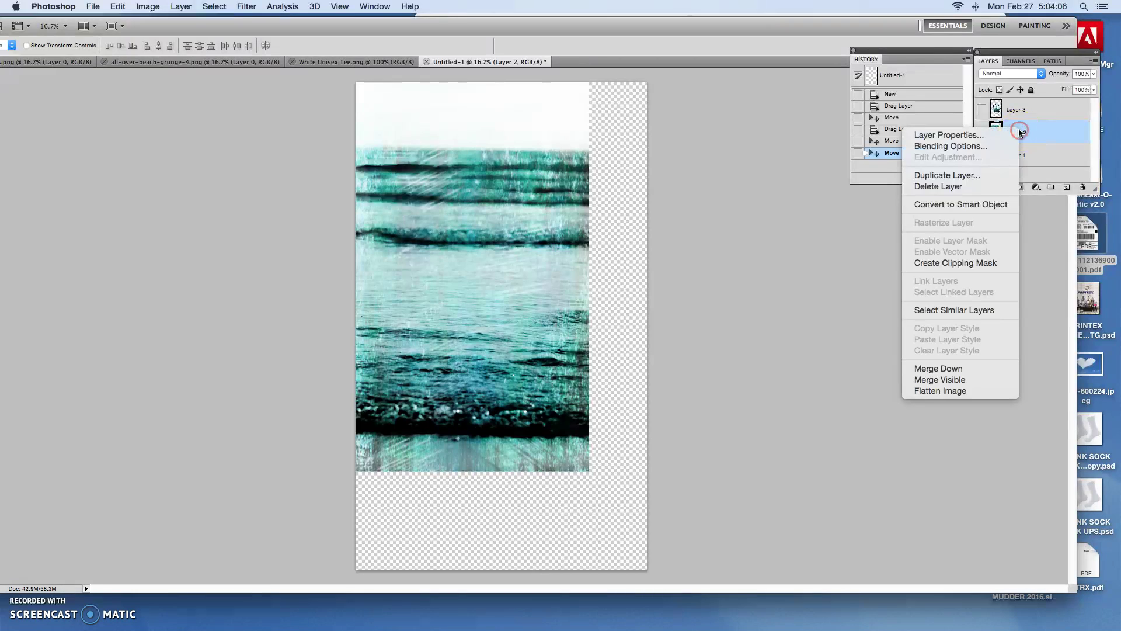
left_click(1000, 203)
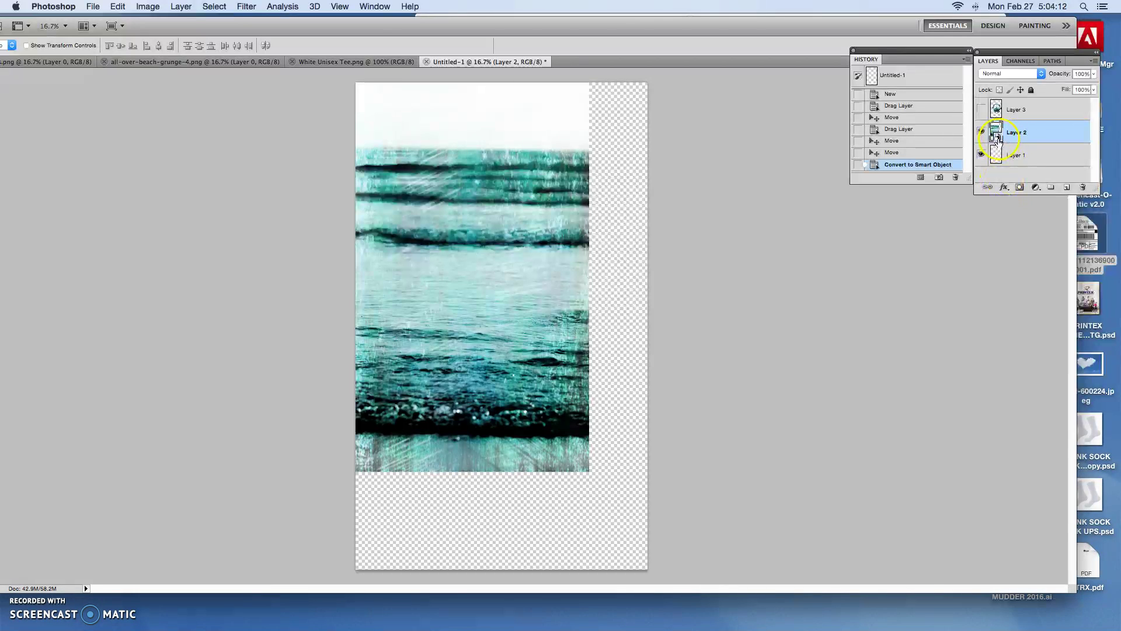
Free-transform the beach Smart Object to about 136% wide and 128% tall, filling every canvas edge
left_click(118, 7)
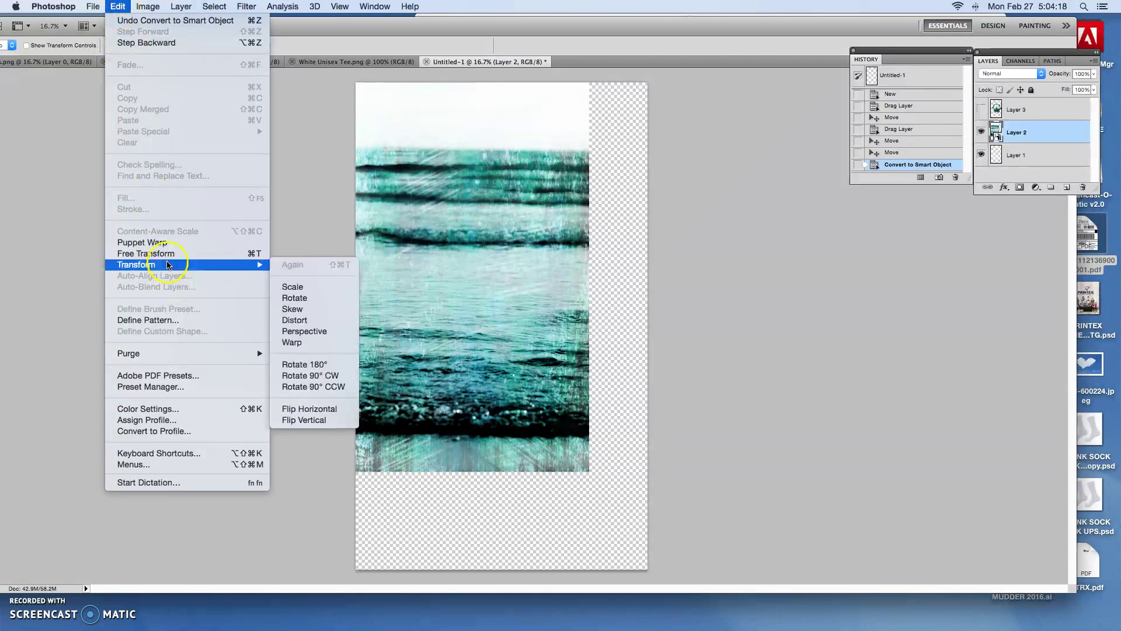
left_click(169, 253)
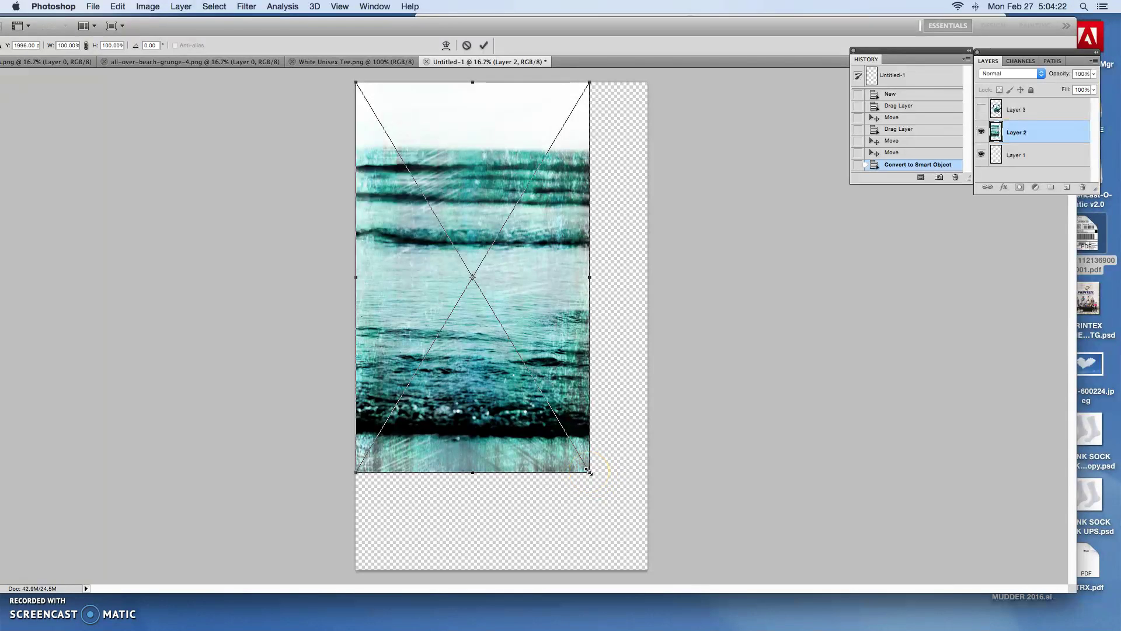
left_click_drag(589, 471, 653, 573)
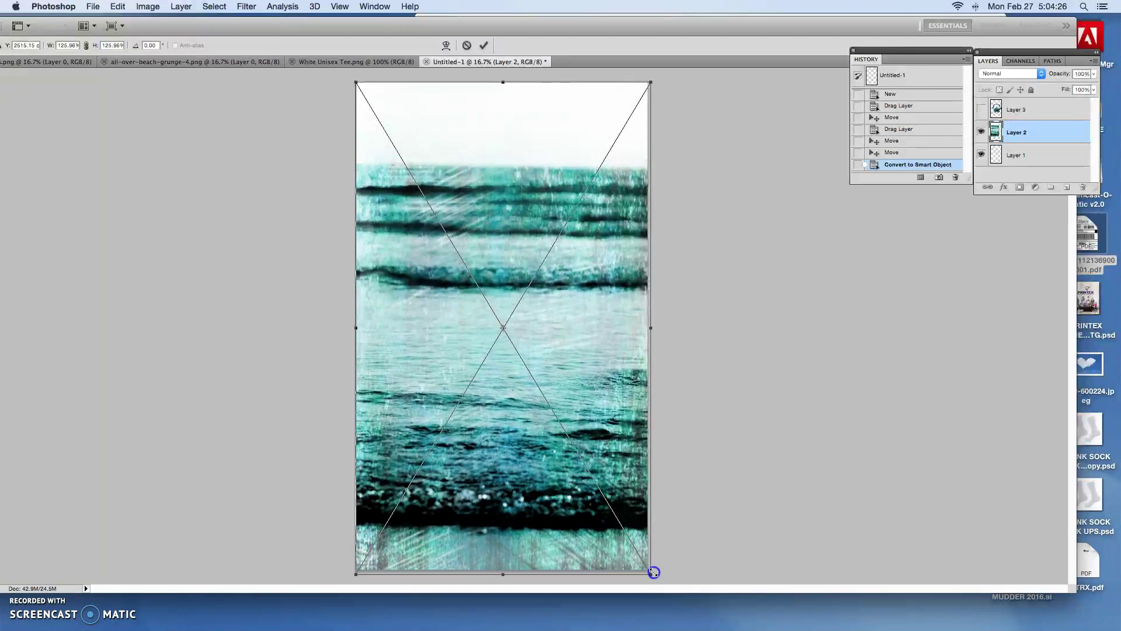
mouse_move(608, 523)
left_mouse_down()
mouse_move(596, 520)
mouse_move(602, 528)
left_mouse_up()
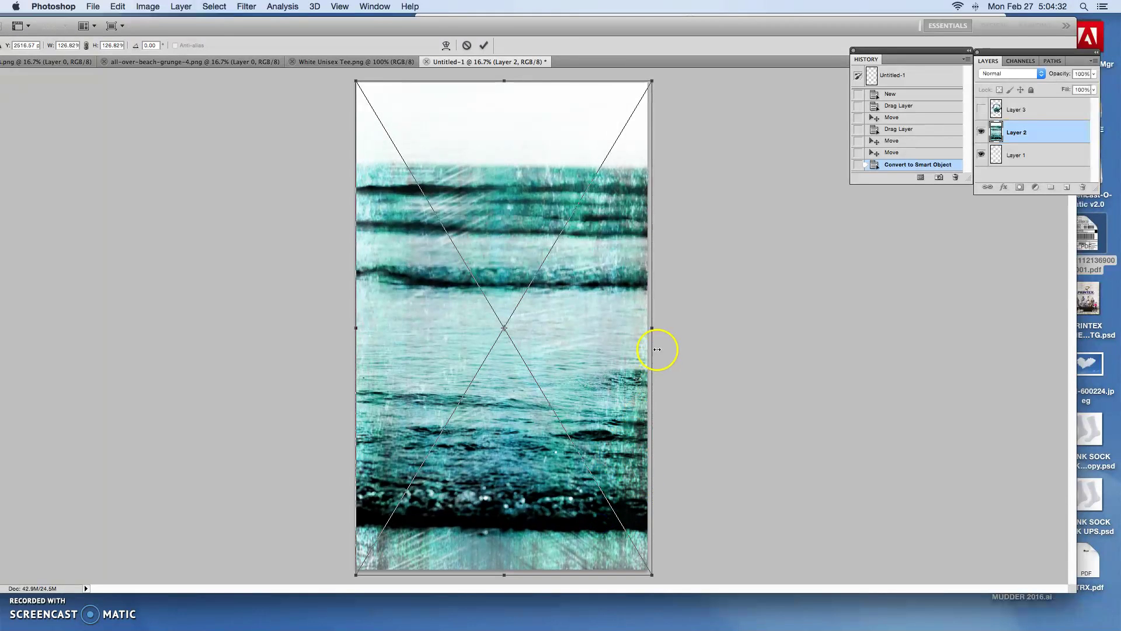
left_click_drag(653, 328, 665, 328)
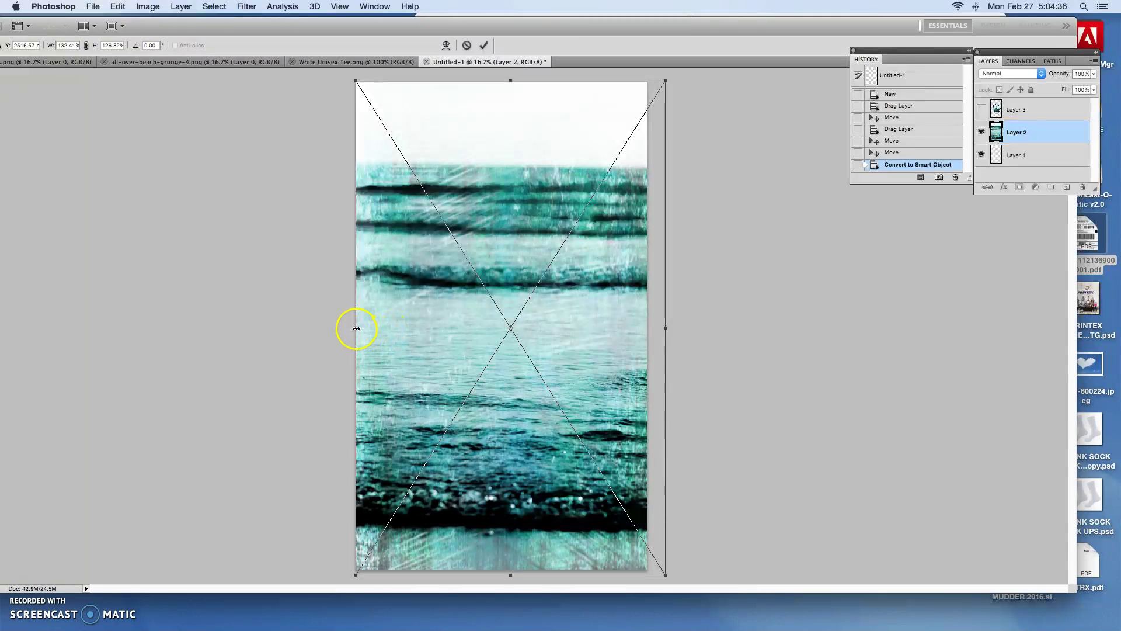
left_click_drag(356, 328, 347, 328)
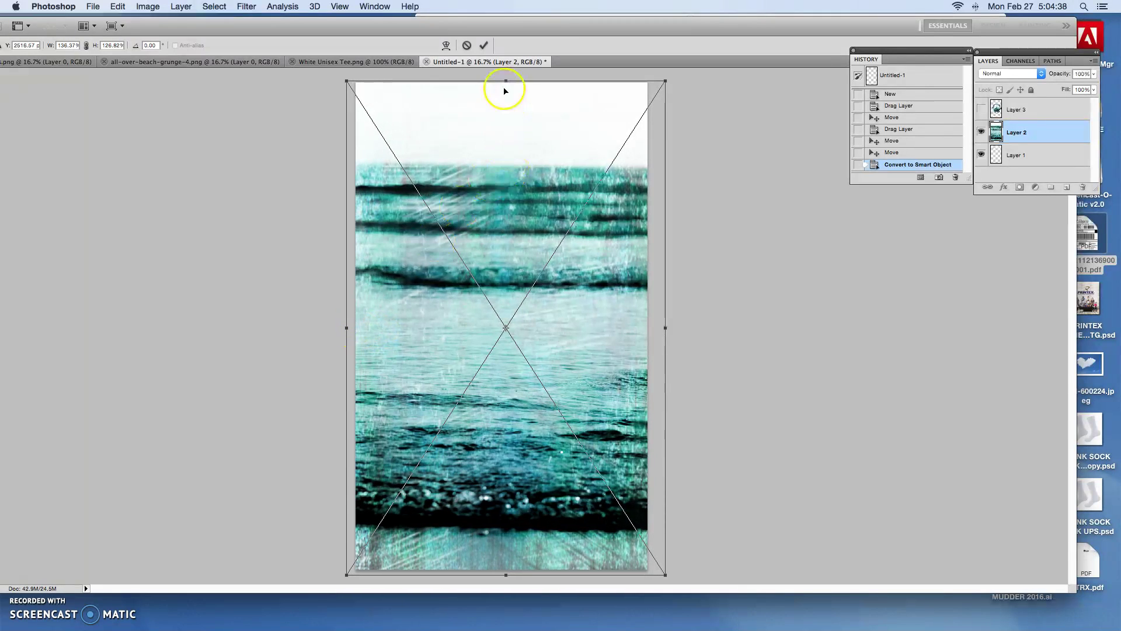
left_click_drag(506, 80, 507, 77)
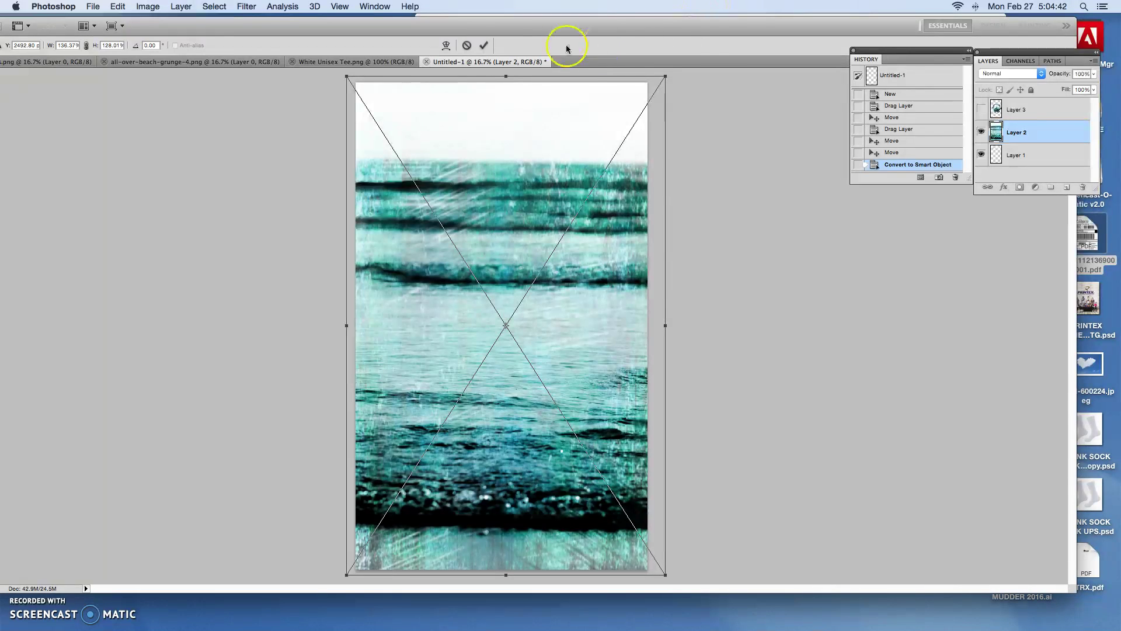
left_click(484, 45)
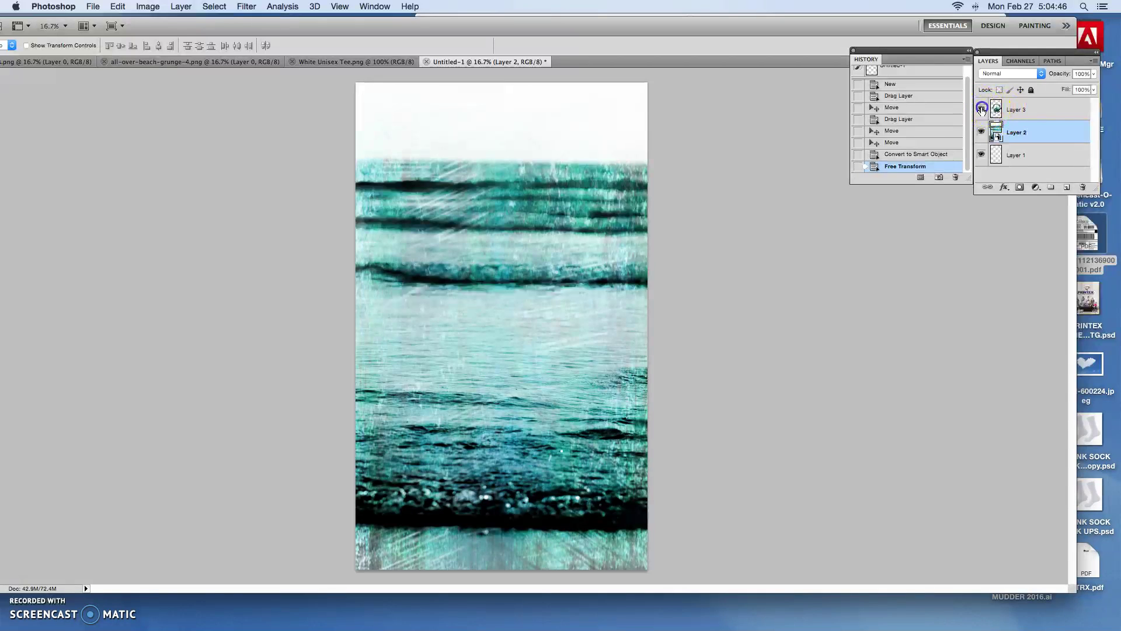
Show and select the logo layer (Layer 3) and nudge it slightly left and up
left_click(981, 109)
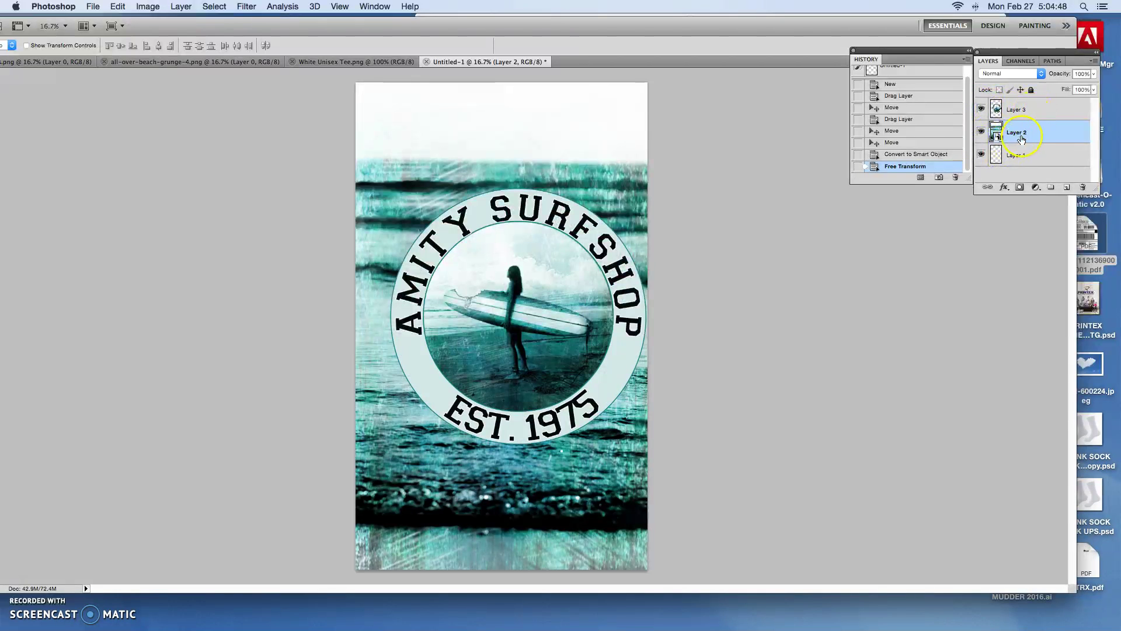
left_click(1027, 111)
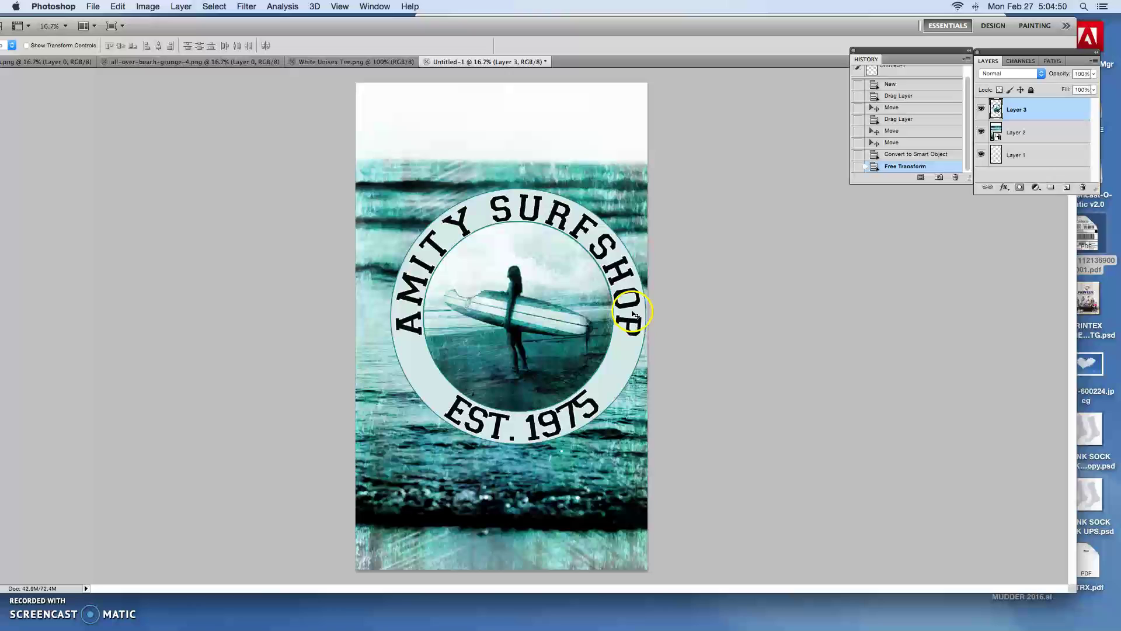
left_click_drag(552, 313, 540, 321)
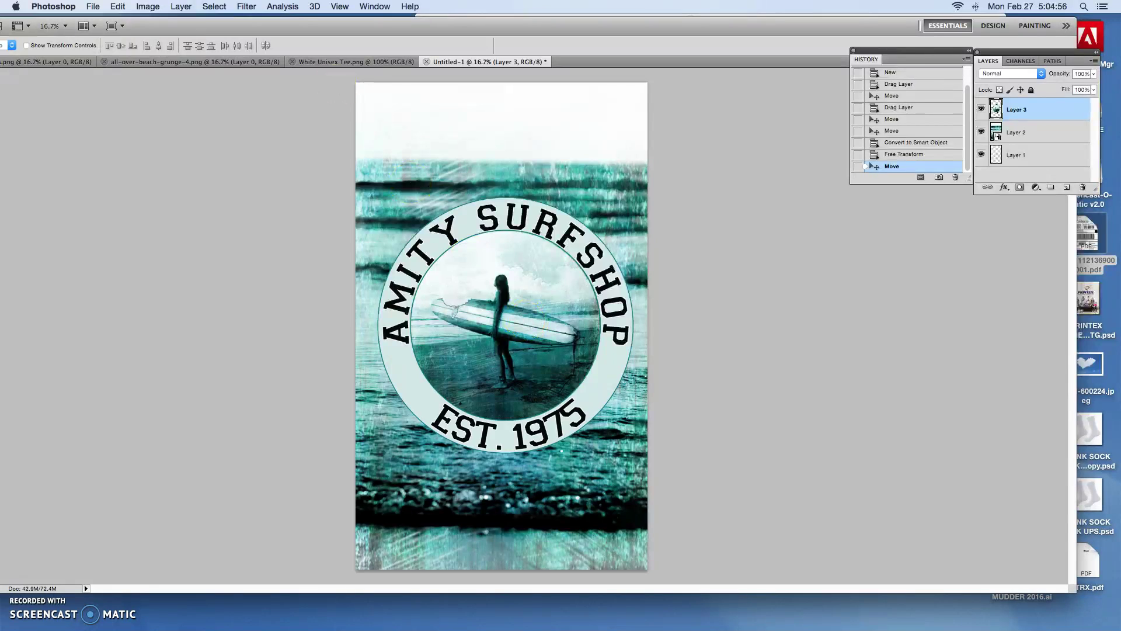
Scale the logo down to about 77% and shift it right over the waves
left_click(118, 6)
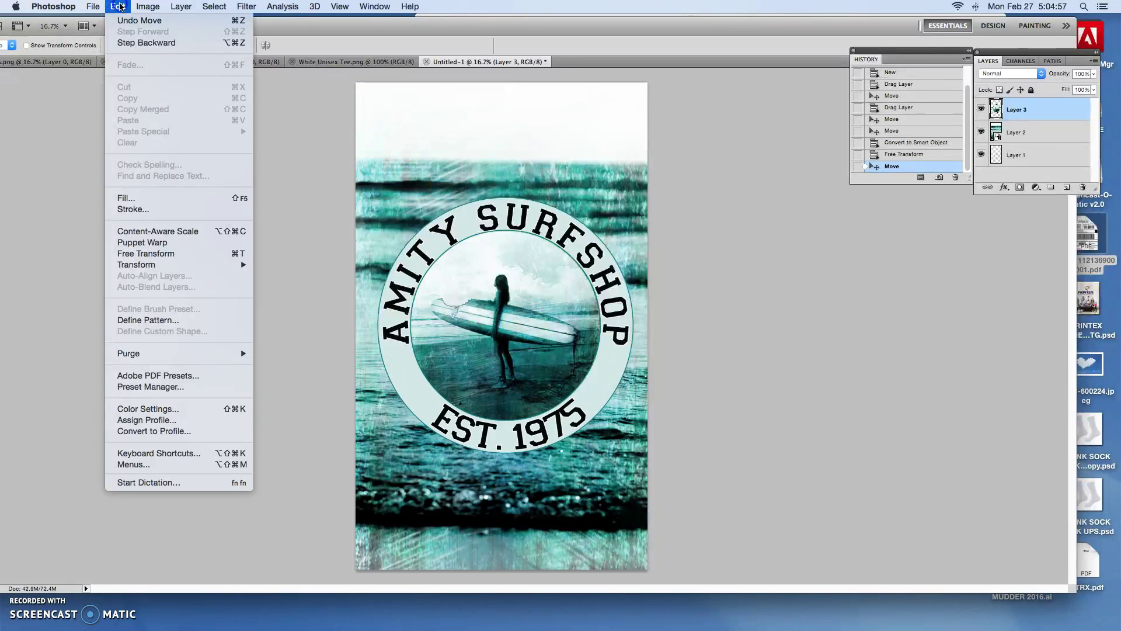
left_click(178, 254)
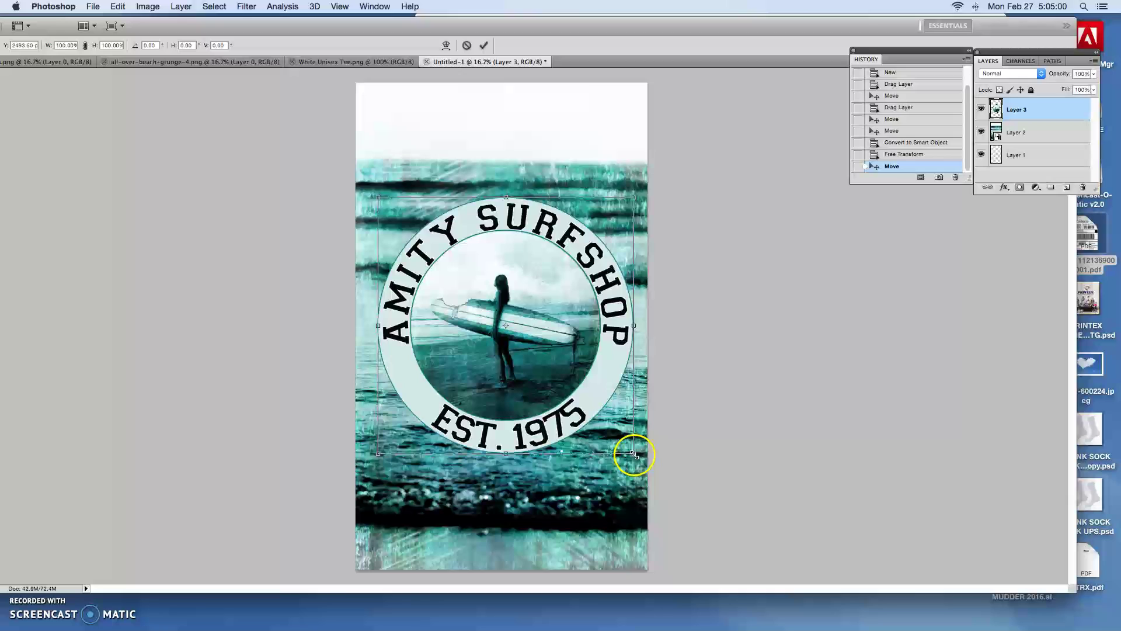
left_click_drag(634, 453, 523, 343)
left_click_drag(438, 300, 513, 302)
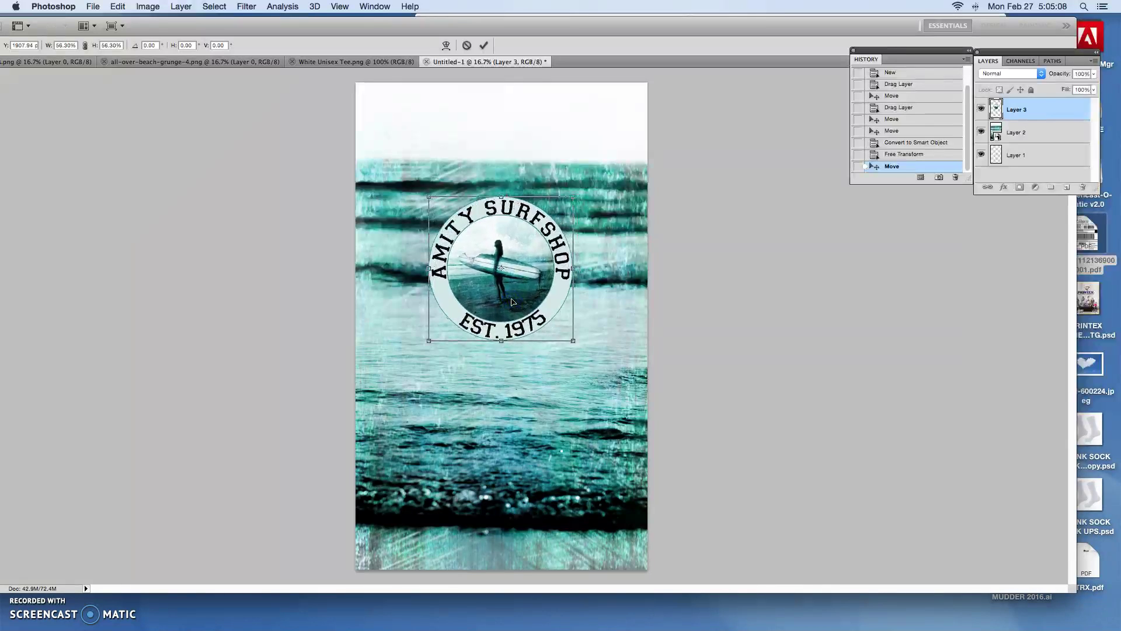
left_click(483, 46)
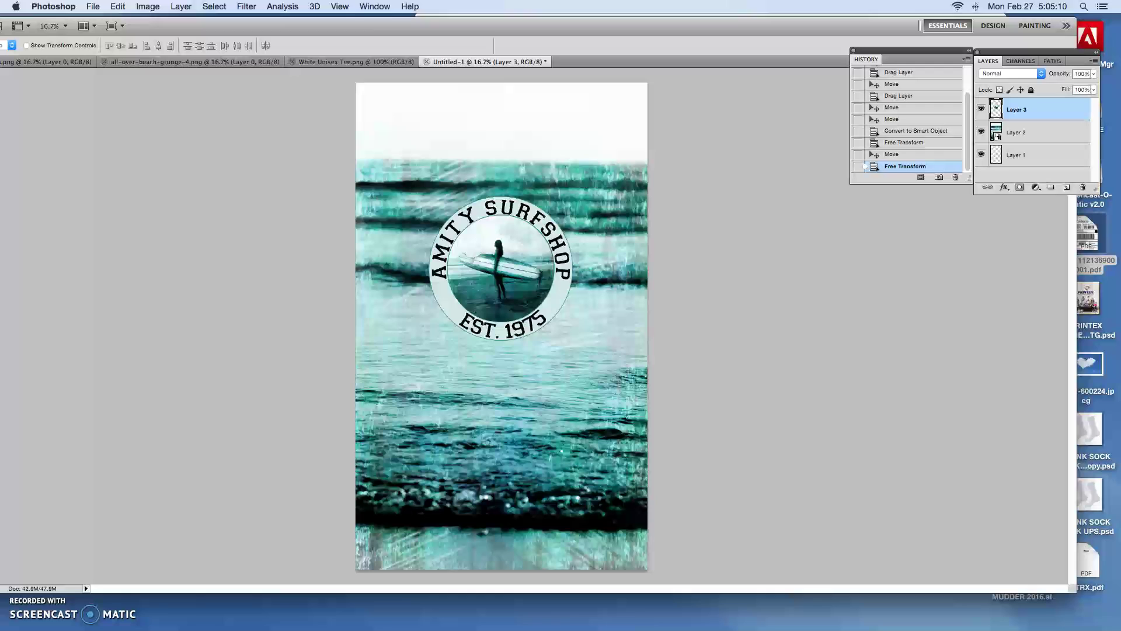
left_click(340, 7)
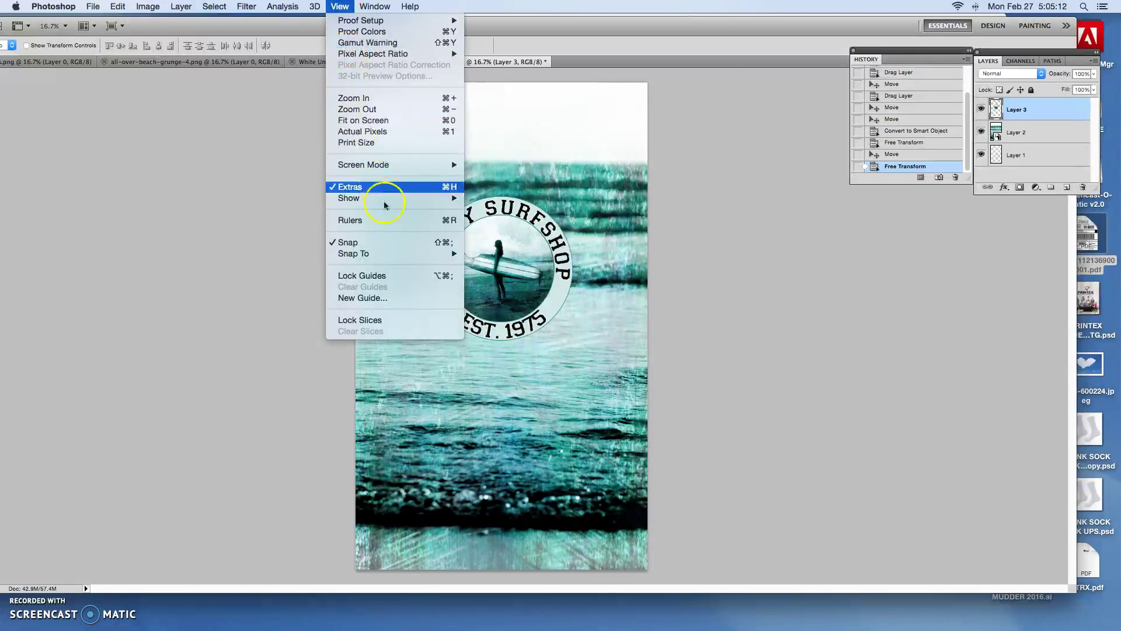
Show rulers, switch to full-screen mode, and add a horizontal guide at the waves' top edge
left_click(419, 225)
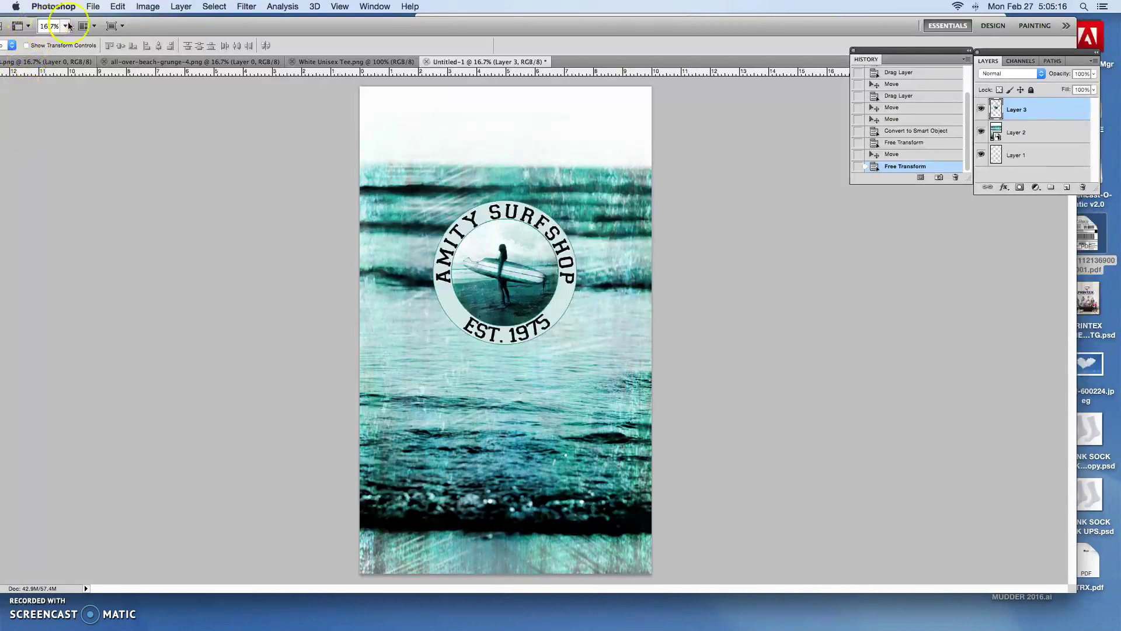
double_click(159, 25)
left_click(205, 23)
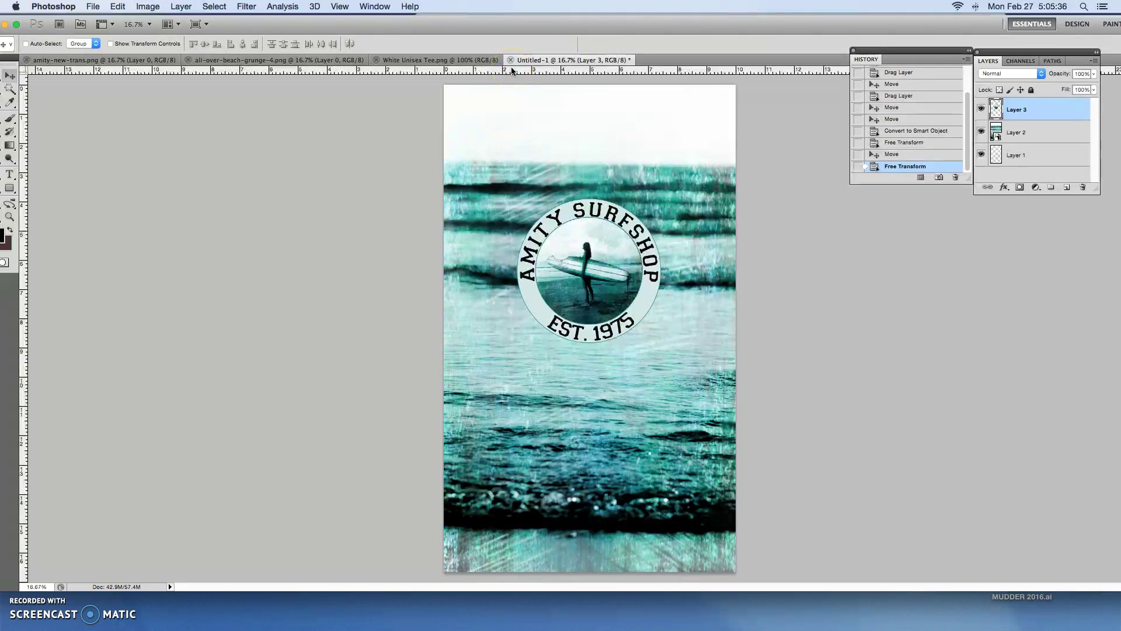
left_click_drag(512, 71, 514, 168)
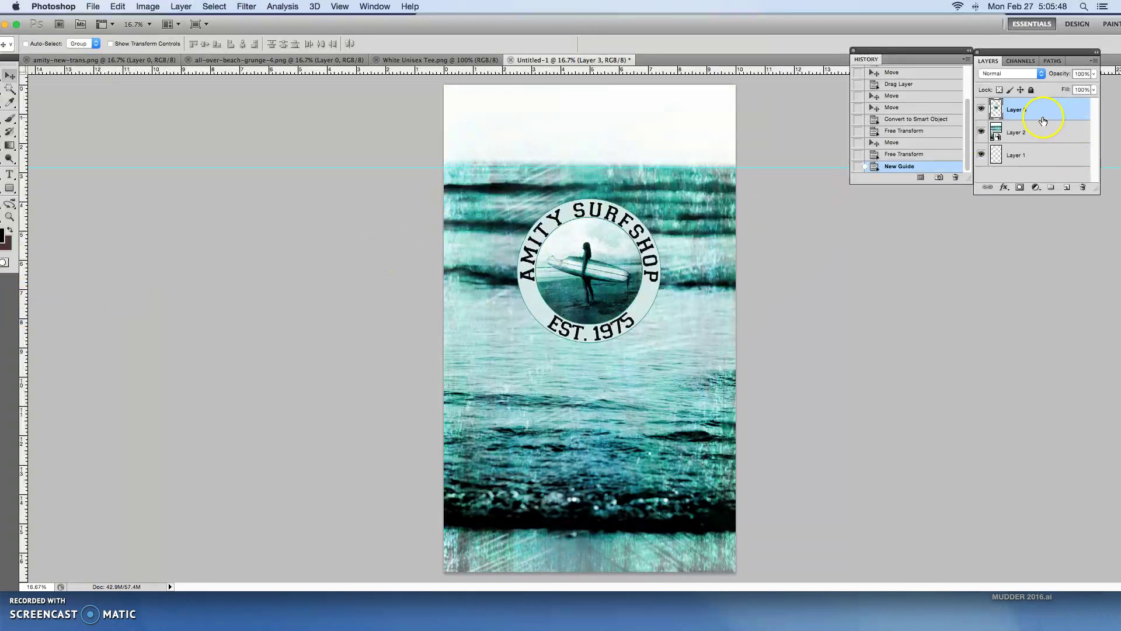
Scale the logo to about 84% and move it up and to the right
key("super+t")
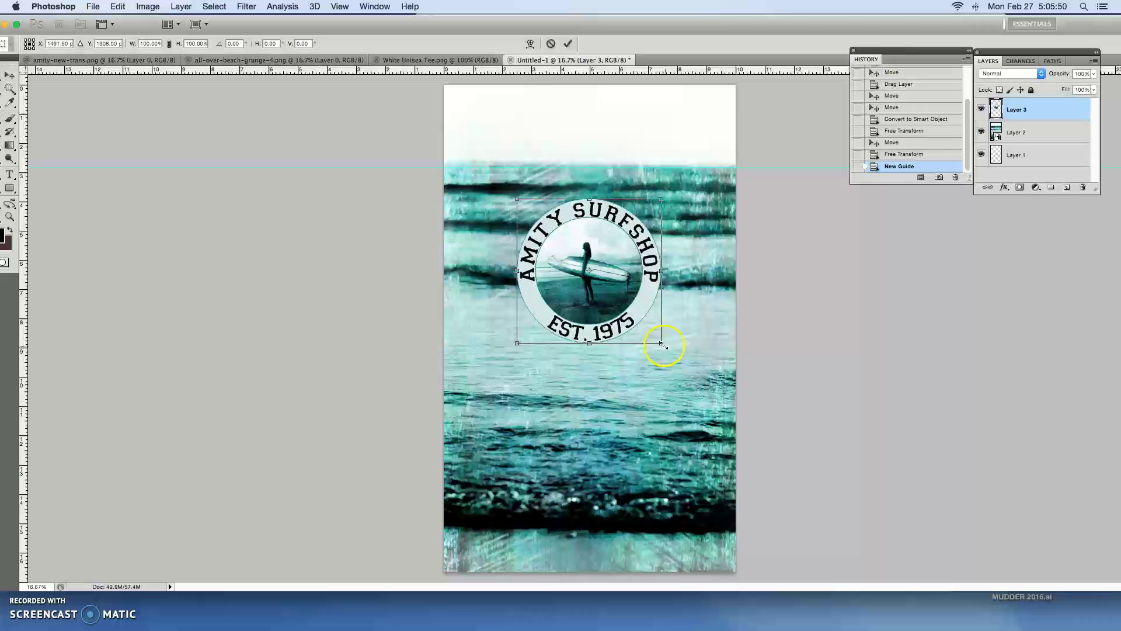
left_click_drag(661, 343, 640, 316)
key("Return")
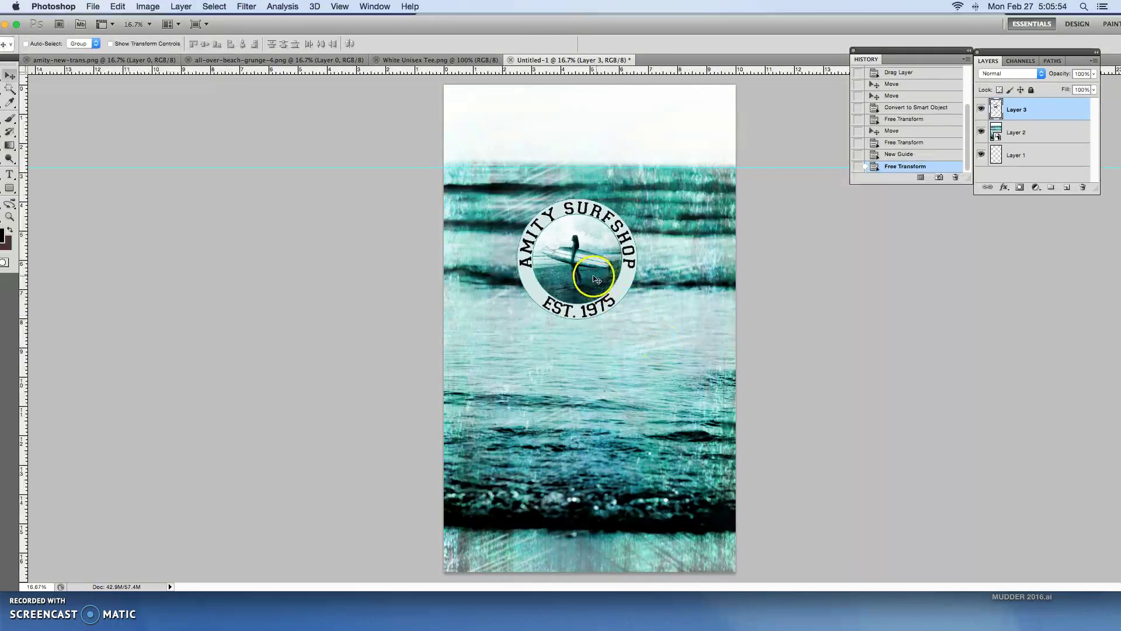
left_click_drag(591, 279, 601, 270)
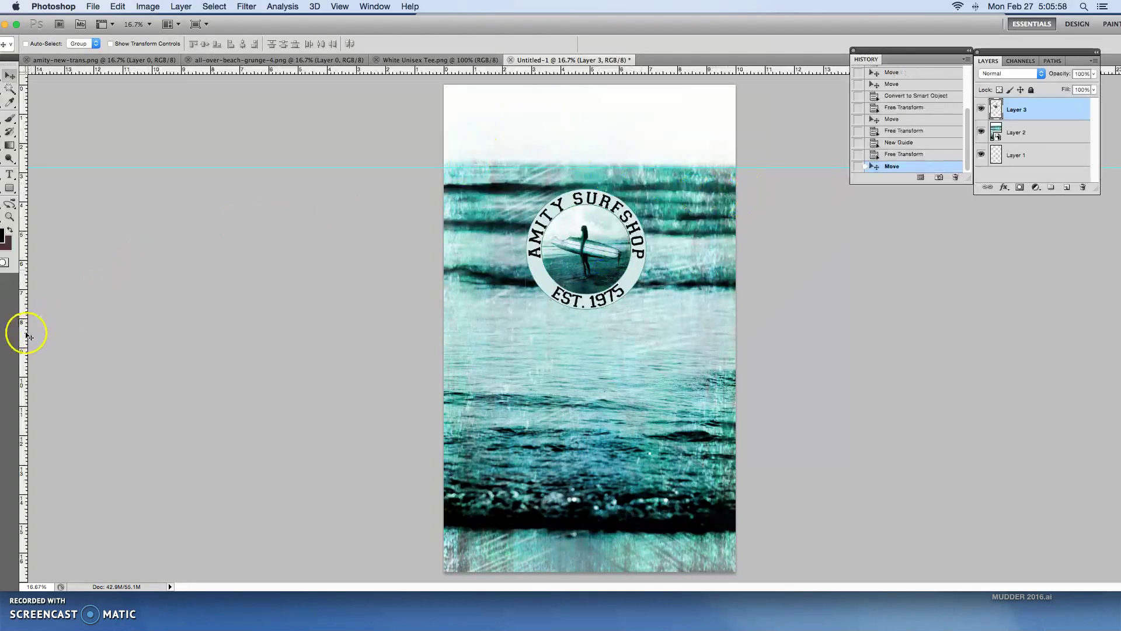
Add a vertical guide at the canvas centre and raise the logo about 35 px
left_click_drag(23, 331, 590, 307)
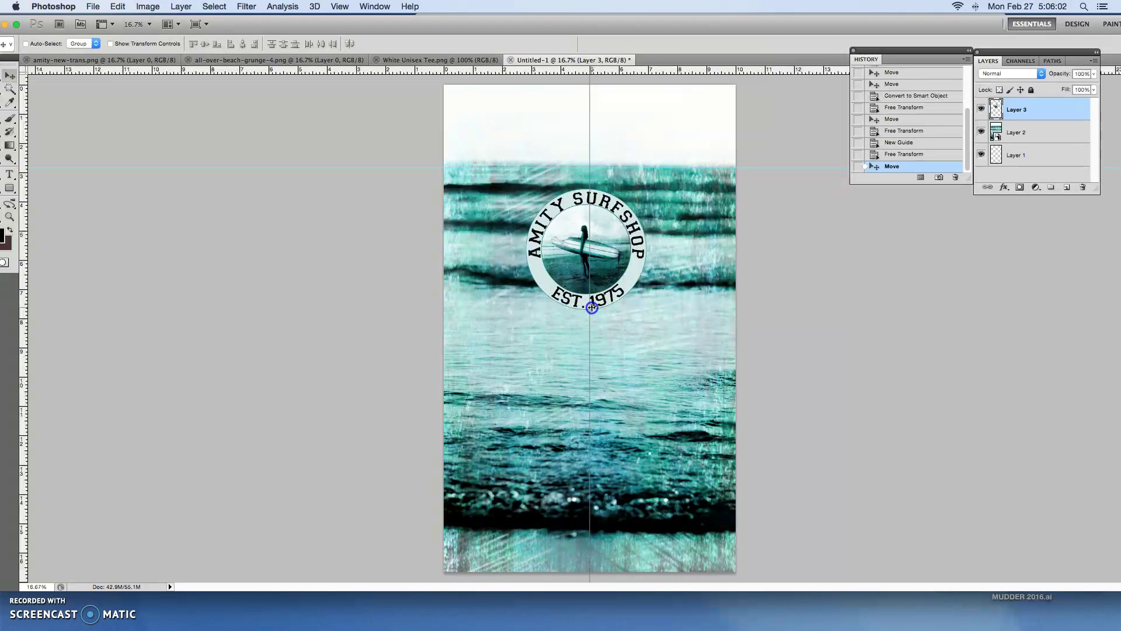
left_click_drag(593, 307, 594, 308)
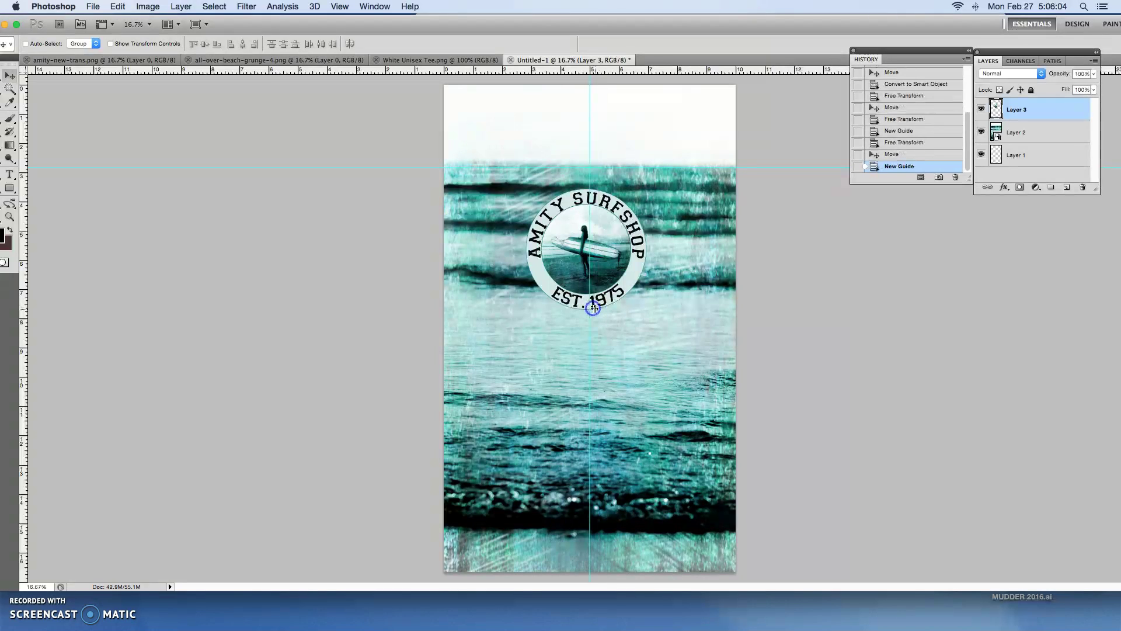
left_click(618, 230)
left_click_drag(613, 227, 609, 213)
Nudge the logo with arrow keys so it sits slightly lower, centred on the vertical guide
left_click(128, 7)
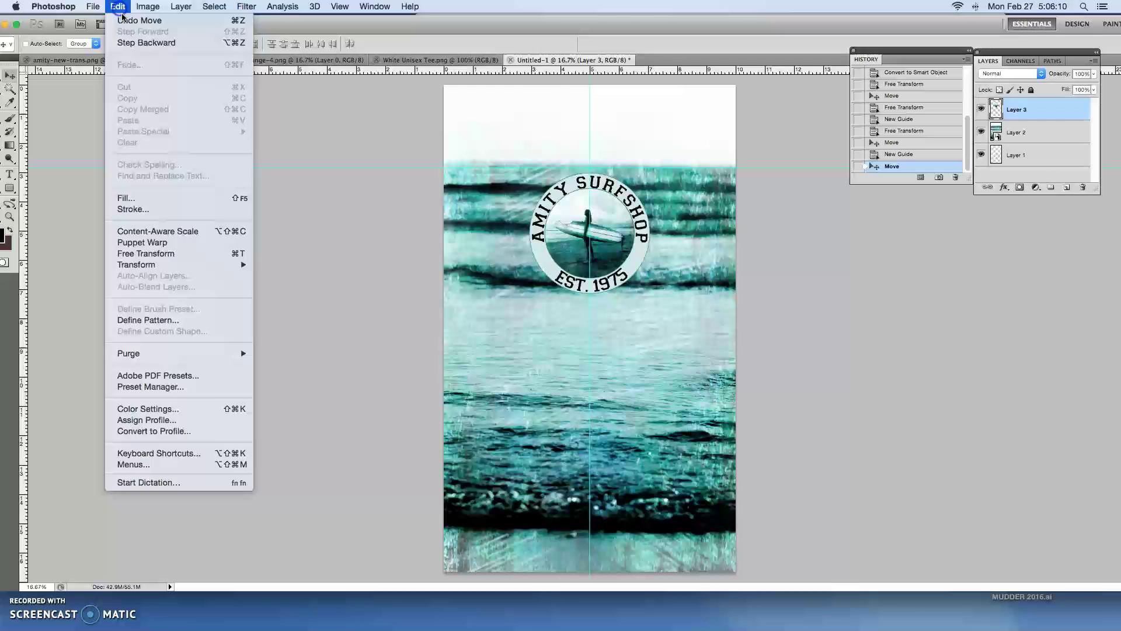
left_click(168, 263)
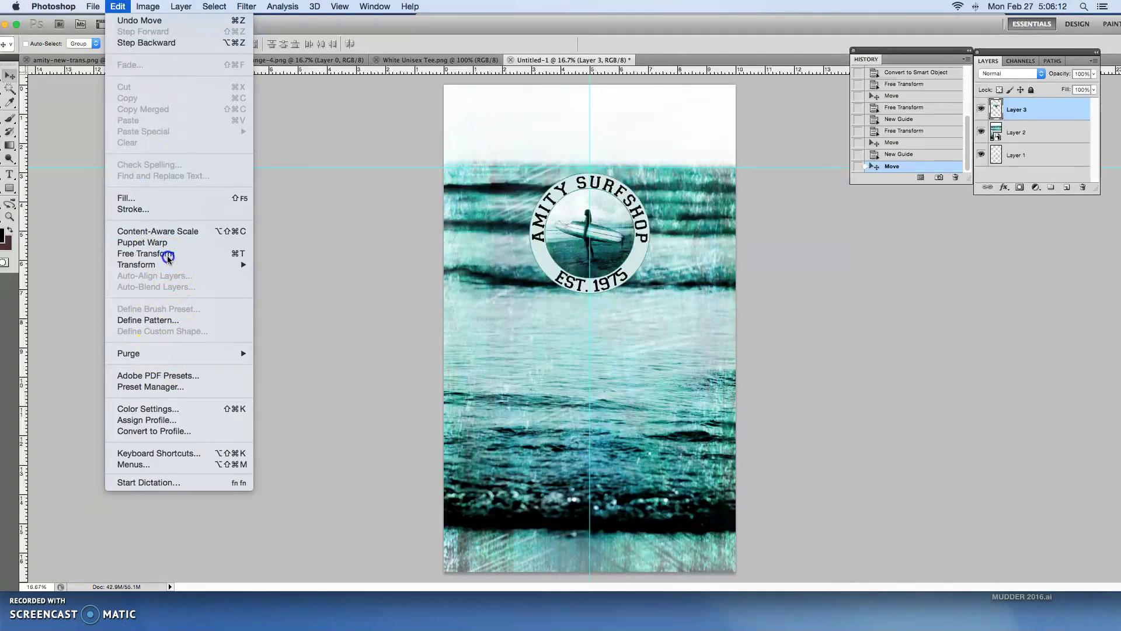
left_click(164, 253)
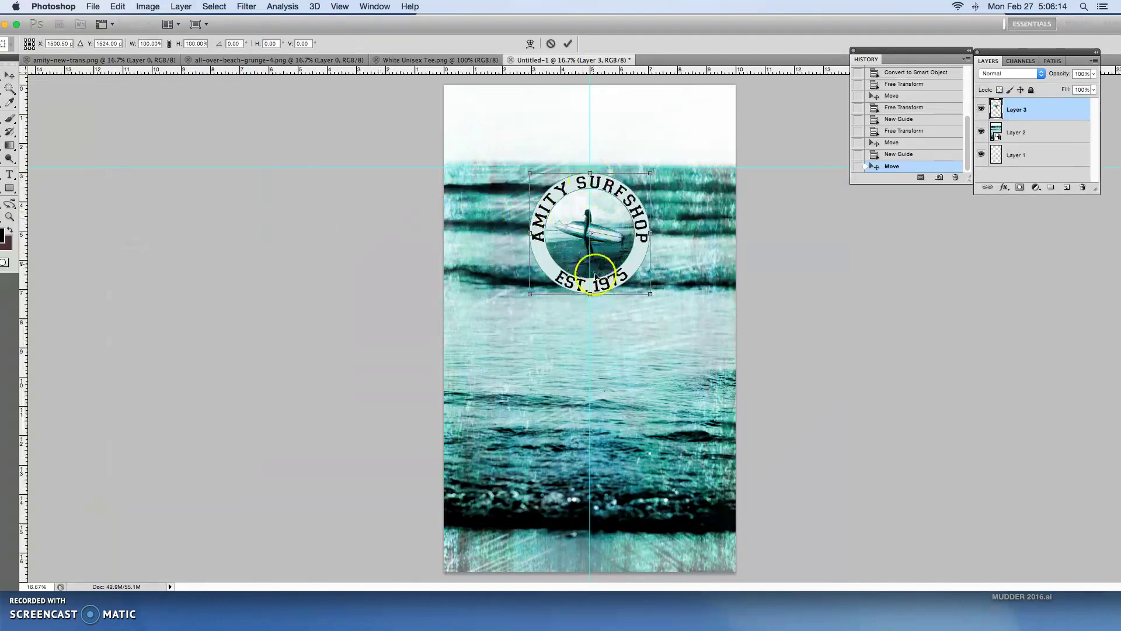
key("Left")
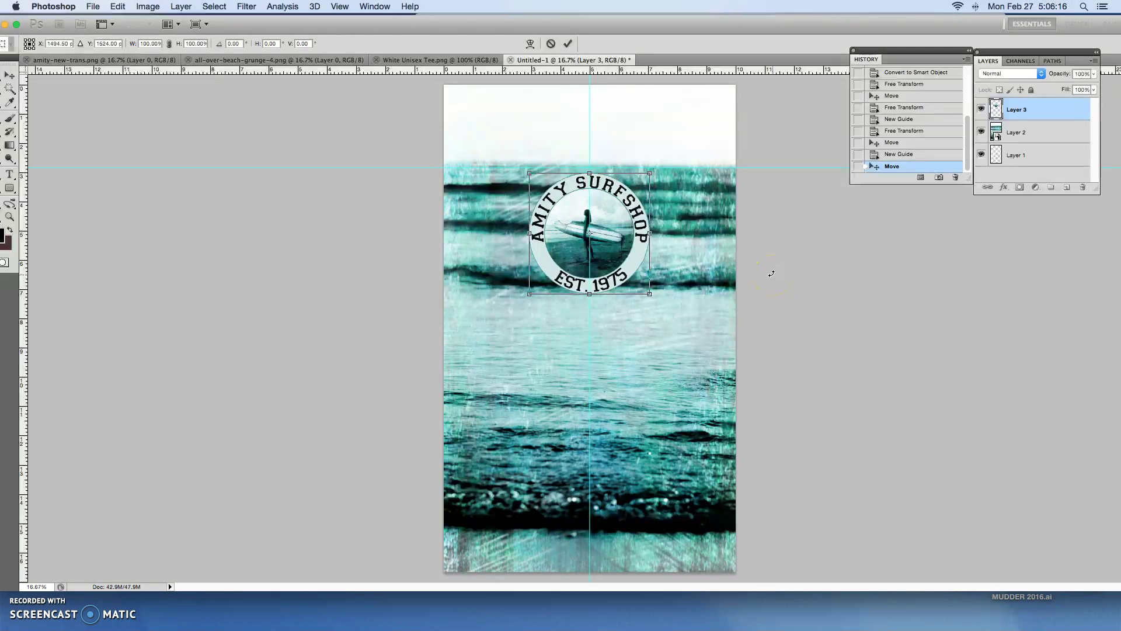
key("Up")
key("Up")
key("Up")
key("Up")
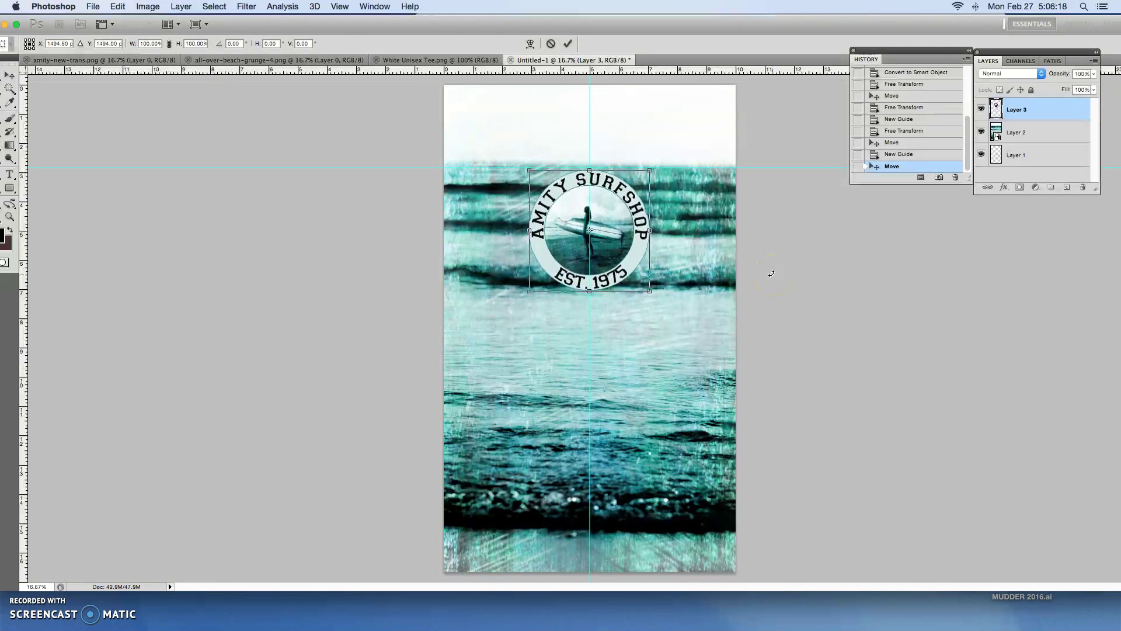
key("Down")
key("Down")
key("Down")
key("Down")
key("Down")
key("Down")
key("Down")
key("Down")
key("Down")
key("Down")
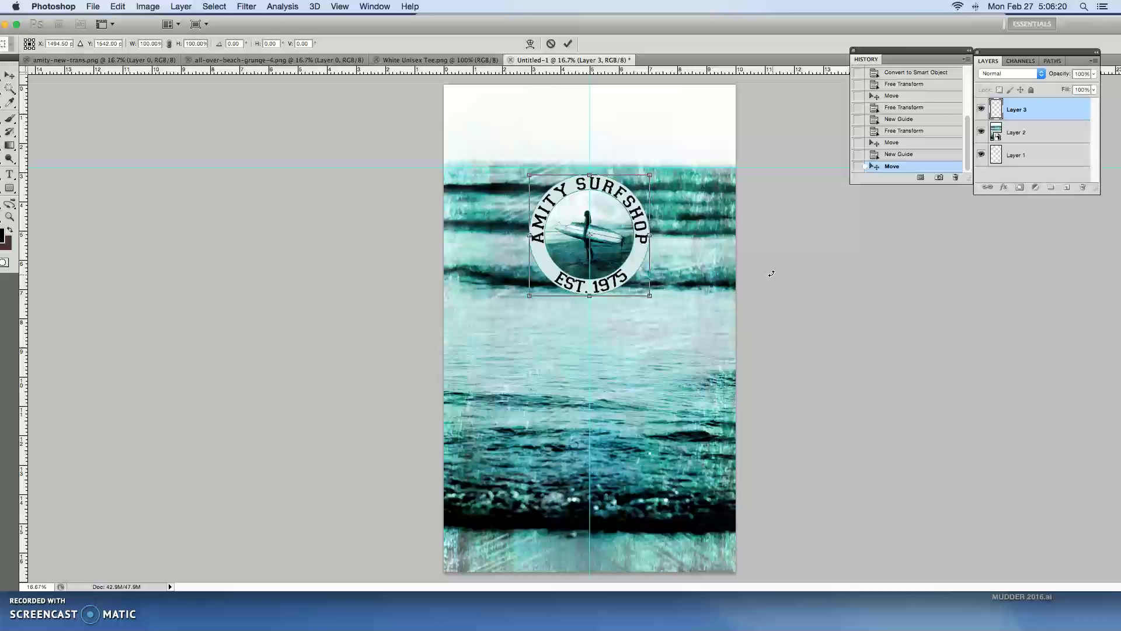
key("Down")
key("Down")
key("Down")
key("Down")
key("Down")
key("Down")
key("Down")
key("Down")
key("Down")
key("Down")
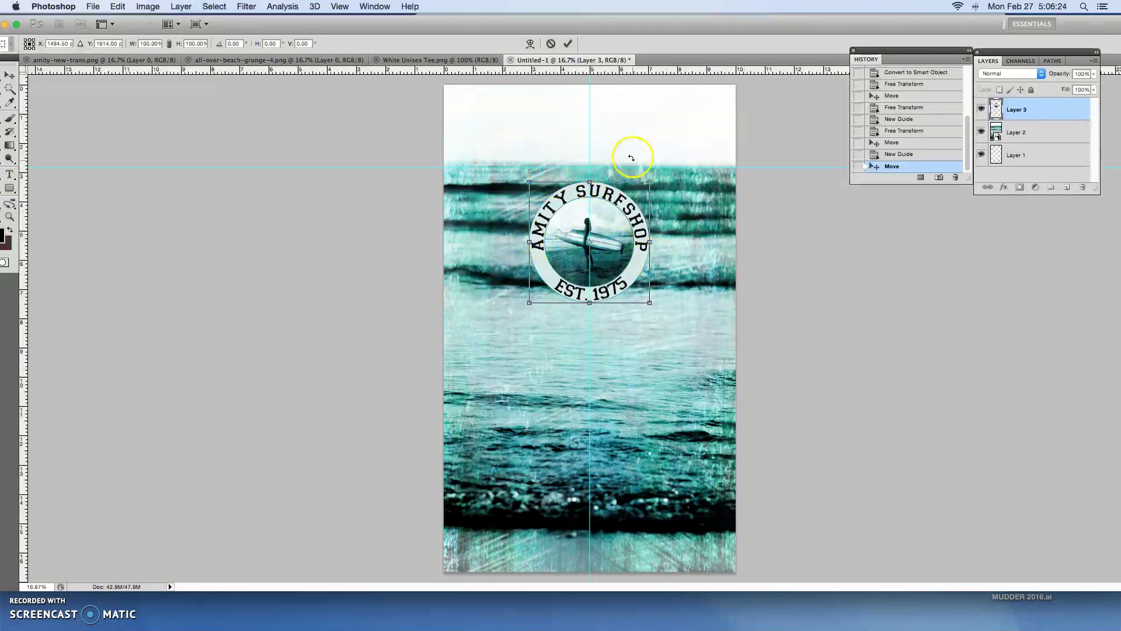
key("Return")
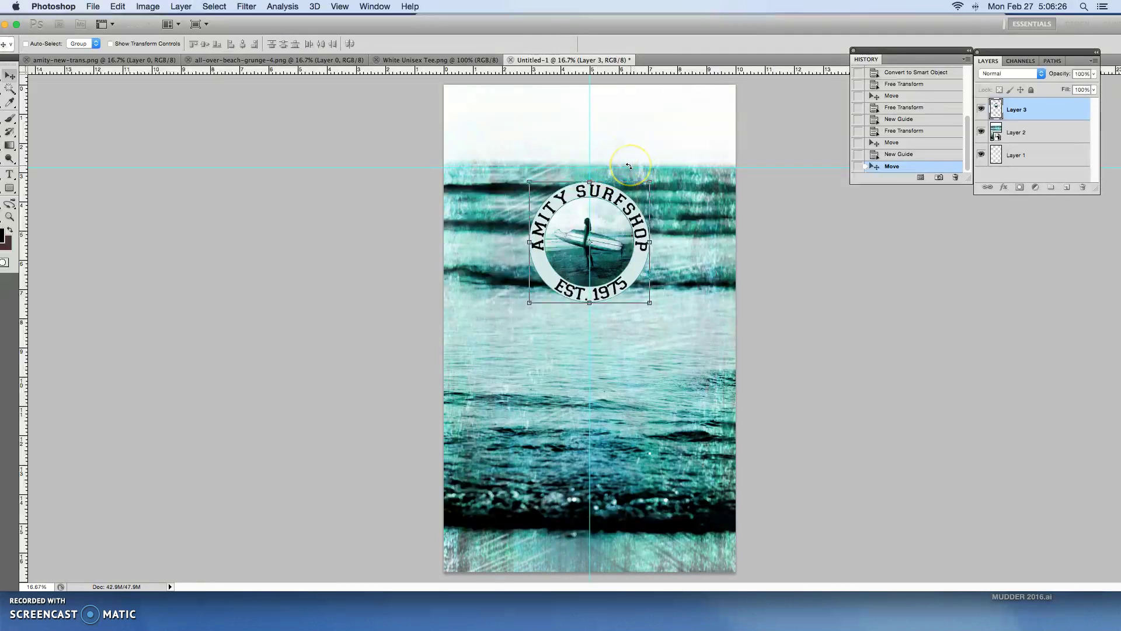
left_click(628, 237)
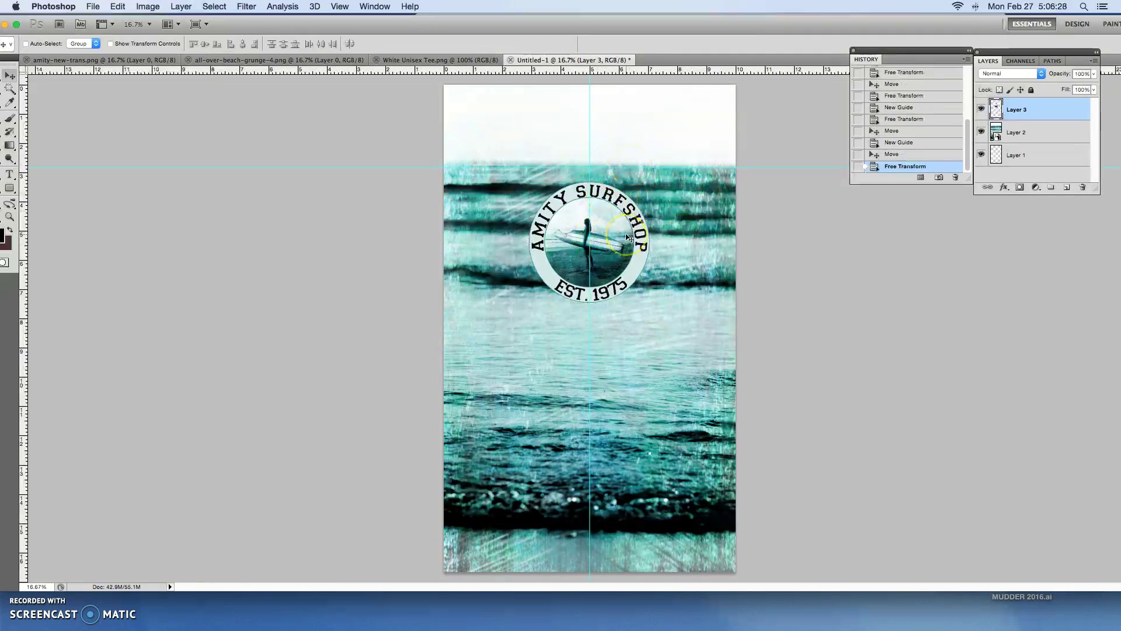
key("shift+Down")
key("shift+Down")
key("shift+Down")
key("shift+Down")
key("shift+Down")
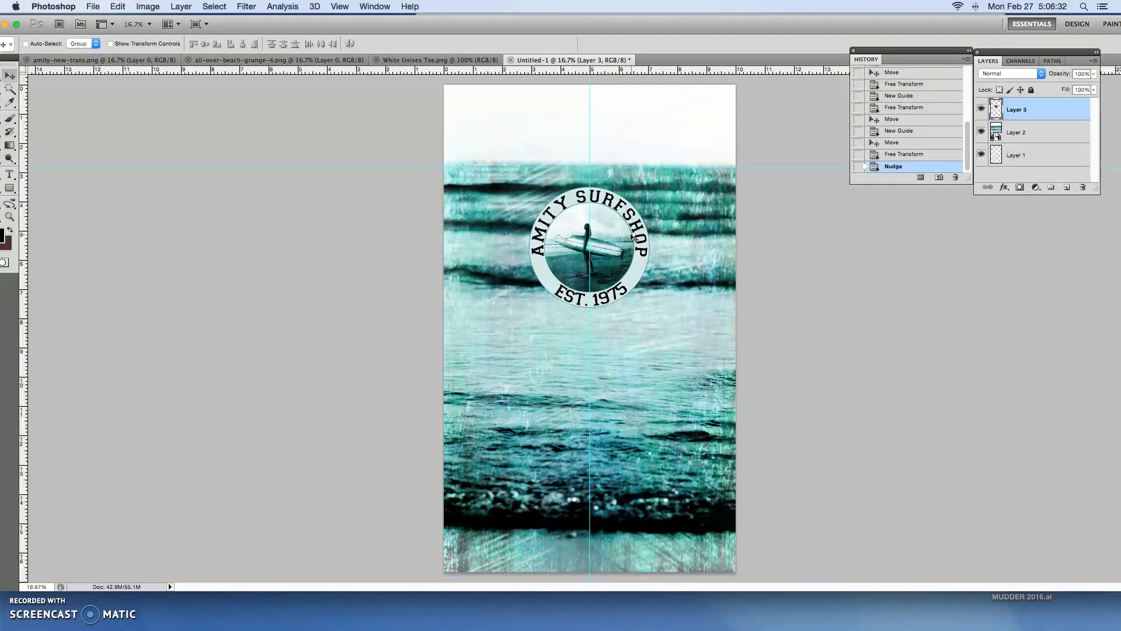
Unlock the White Unisex Tee.png background as Layer 0 and drag it into Untitled-1 as Layer 4
left_click(403, 63)
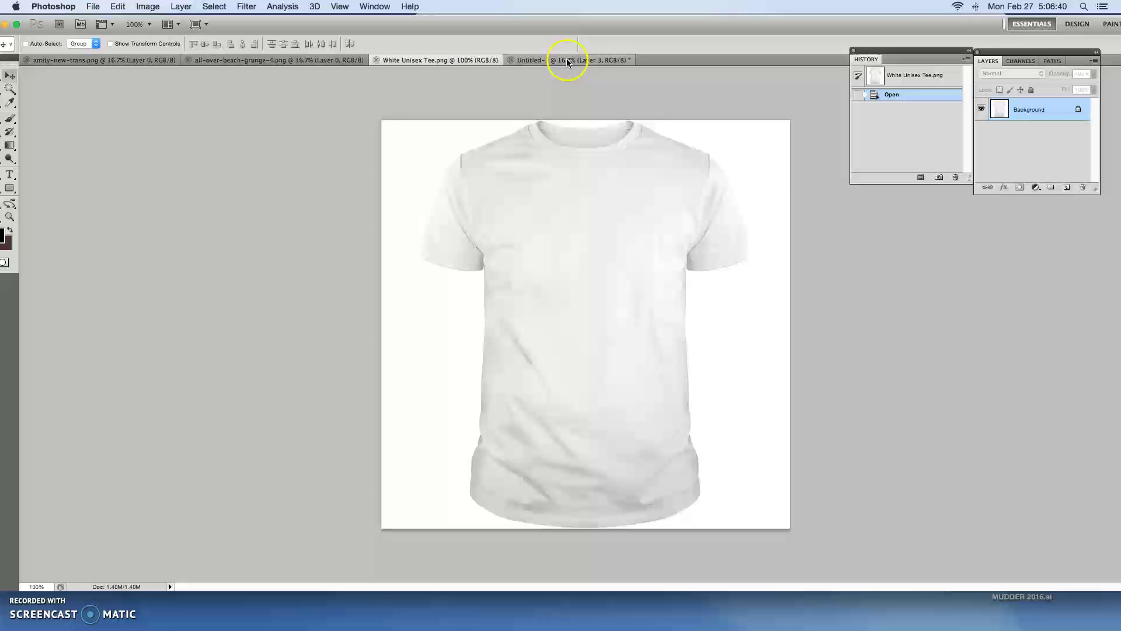
left_click_drag(422, 69, 103, 372)
left_click(1050, 103)
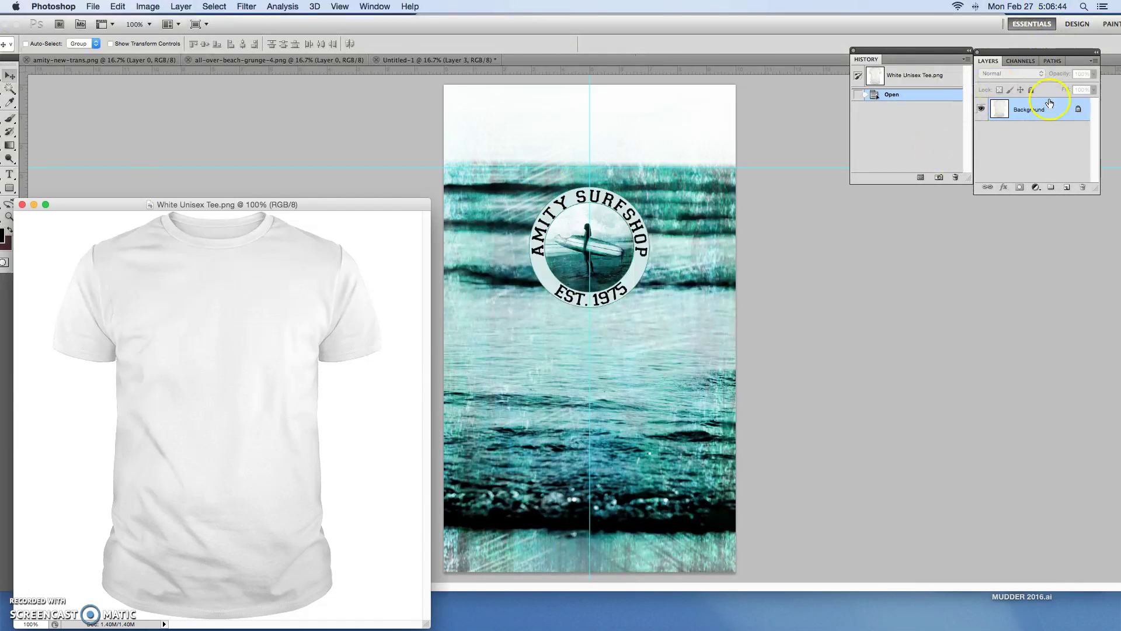
double_click(1079, 113)
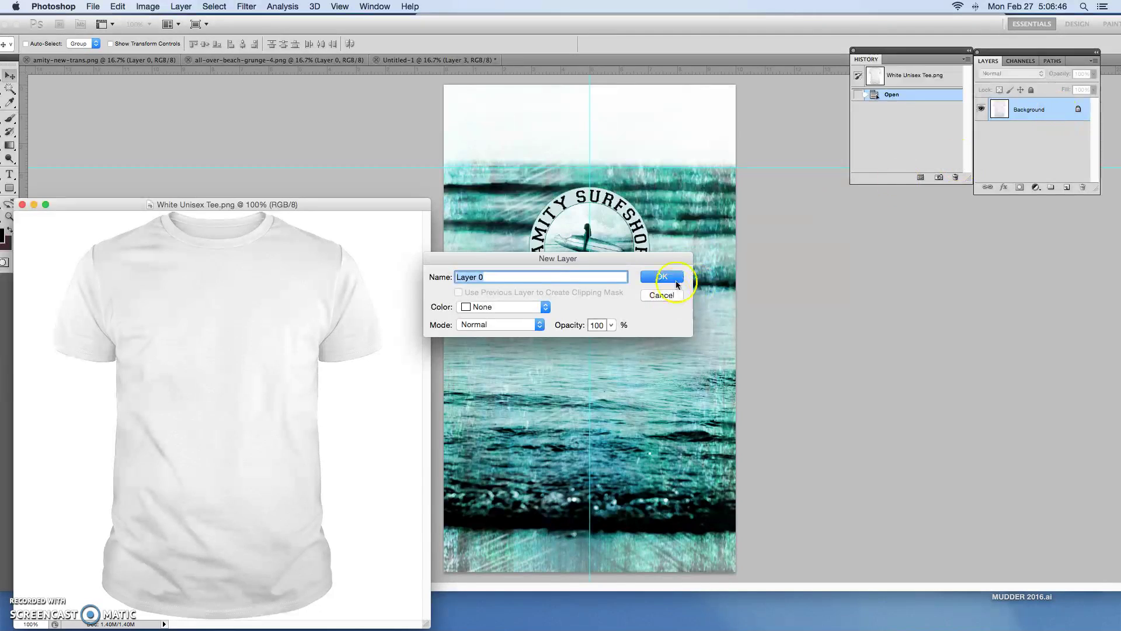
left_click(676, 280)
left_click(1089, 115)
left_click_drag(1049, 118, 657, 290)
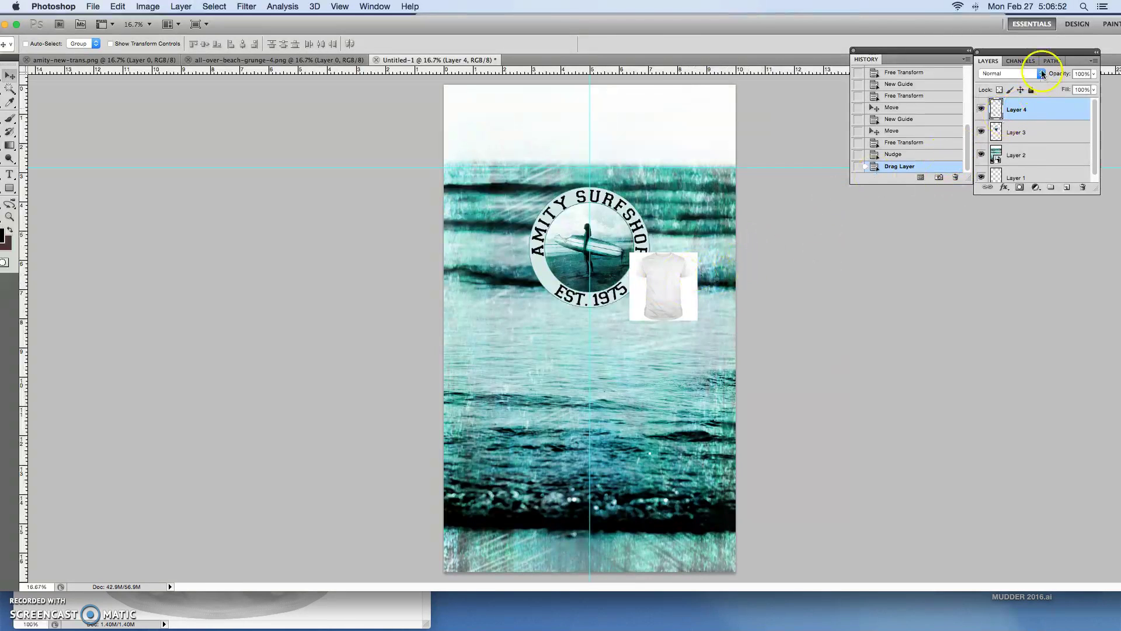
Convert the T-shirt layer (Layer 4) to a Smart Object
right_click(1030, 113)
left_click(993, 182)
left_click(118, 6)
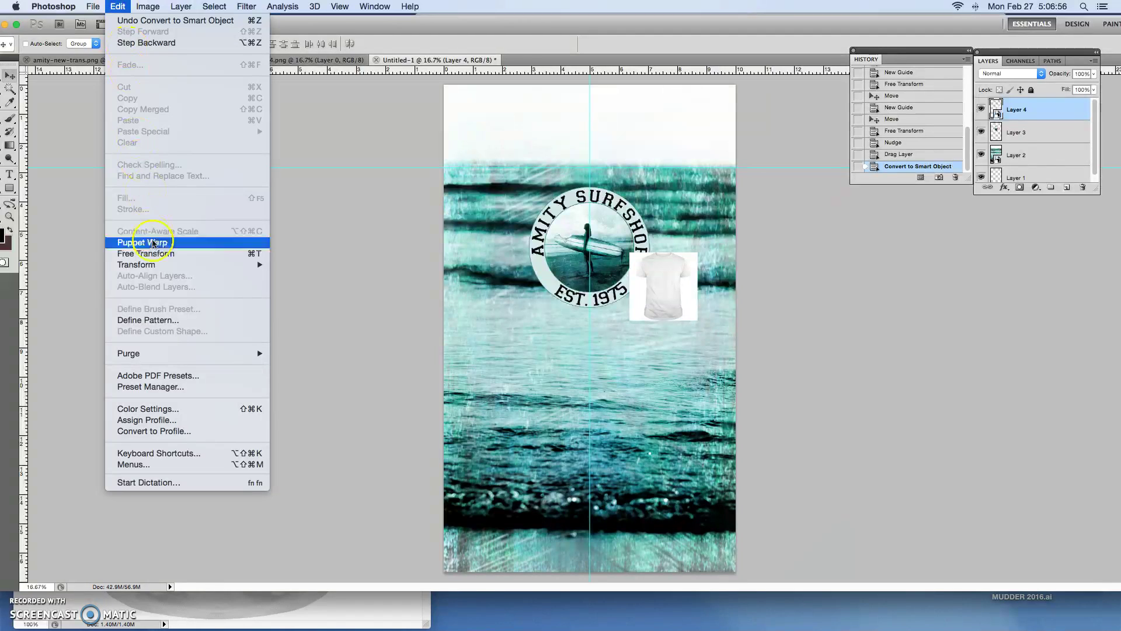
left_click(156, 254)
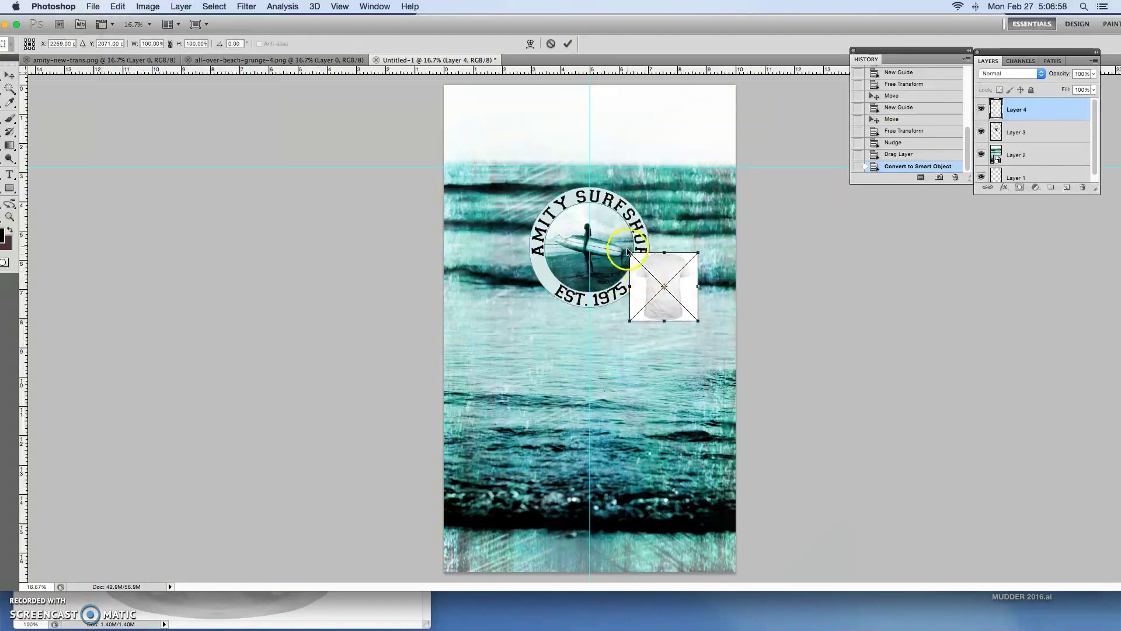
left_click(530, 220)
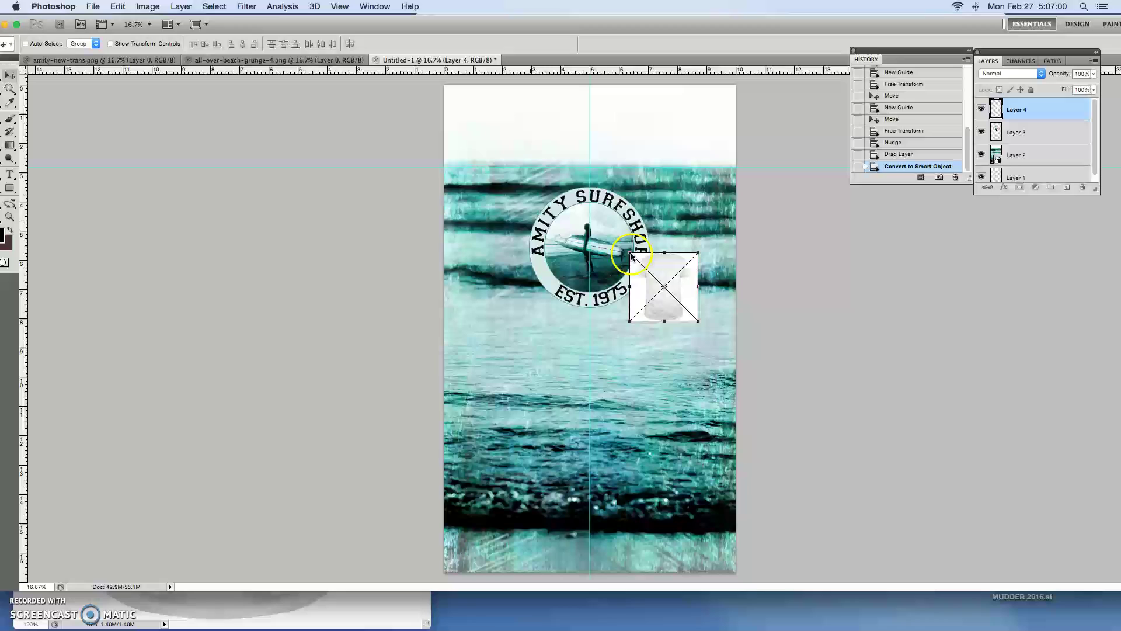
left_click(646, 218)
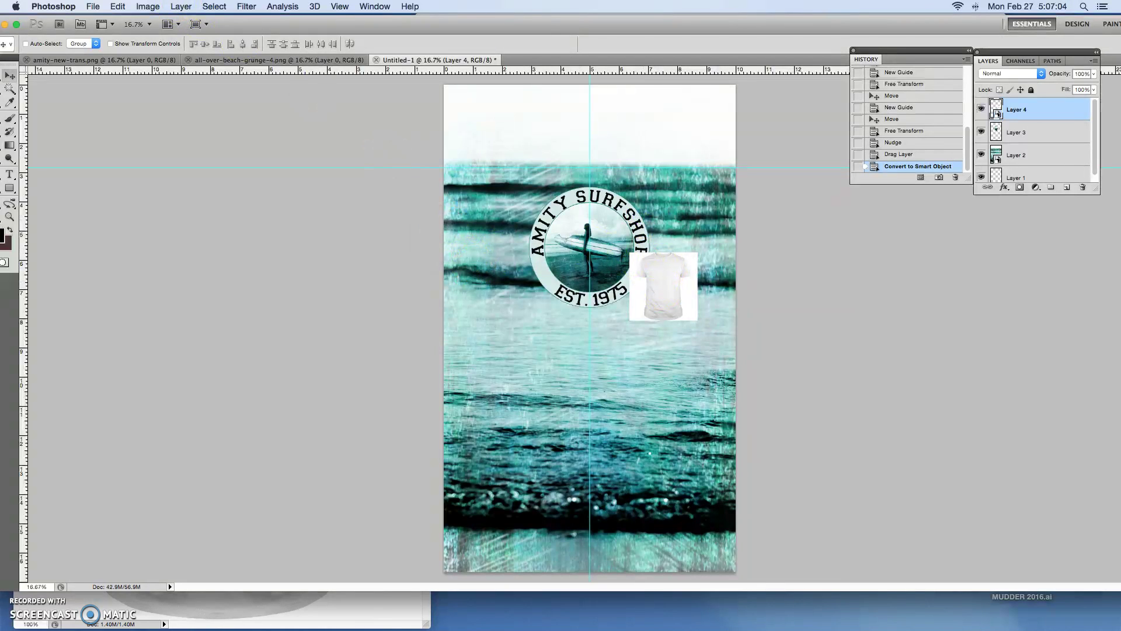
Free-transform the T-shirt to about 368% so it covers the upper canvas
left_click(120, 6)
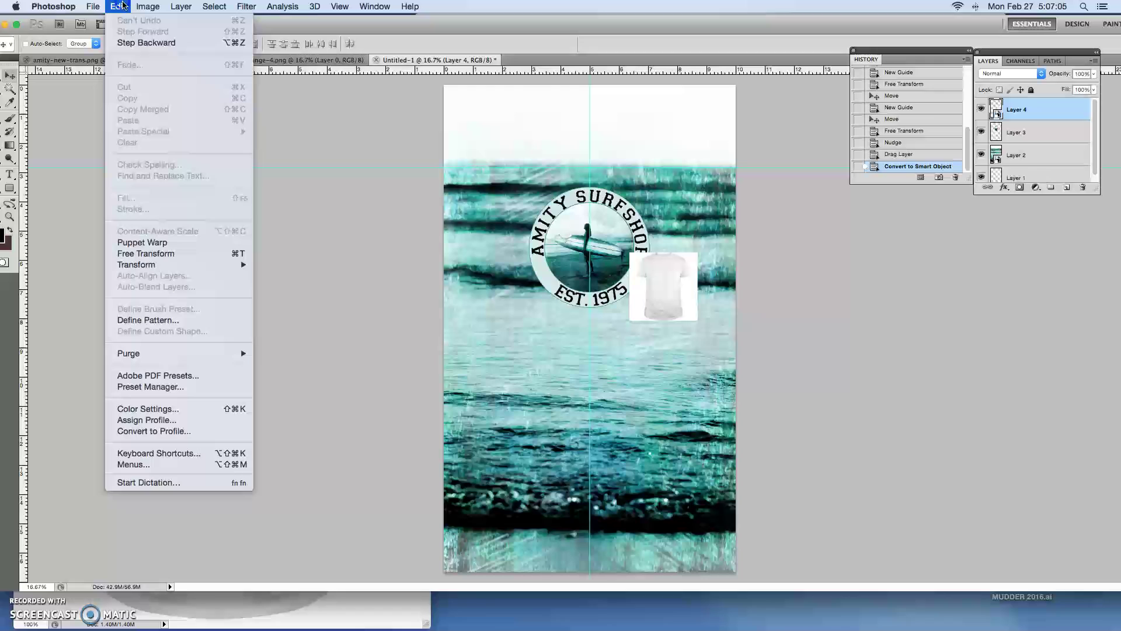
left_click(144, 253)
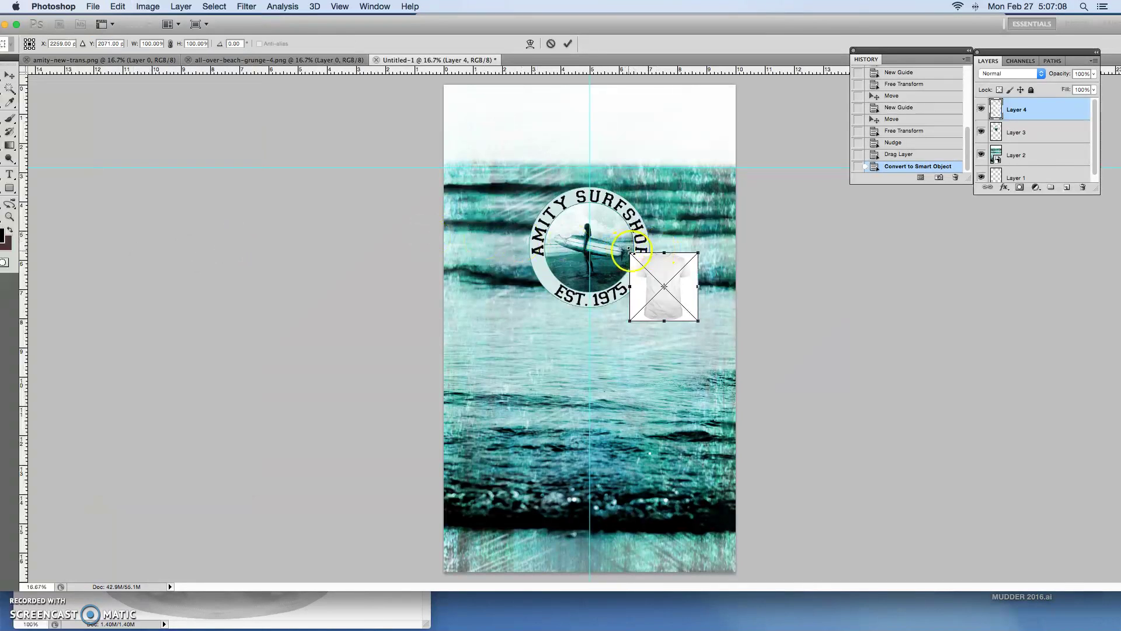
left_click_drag(630, 252, 435, 114)
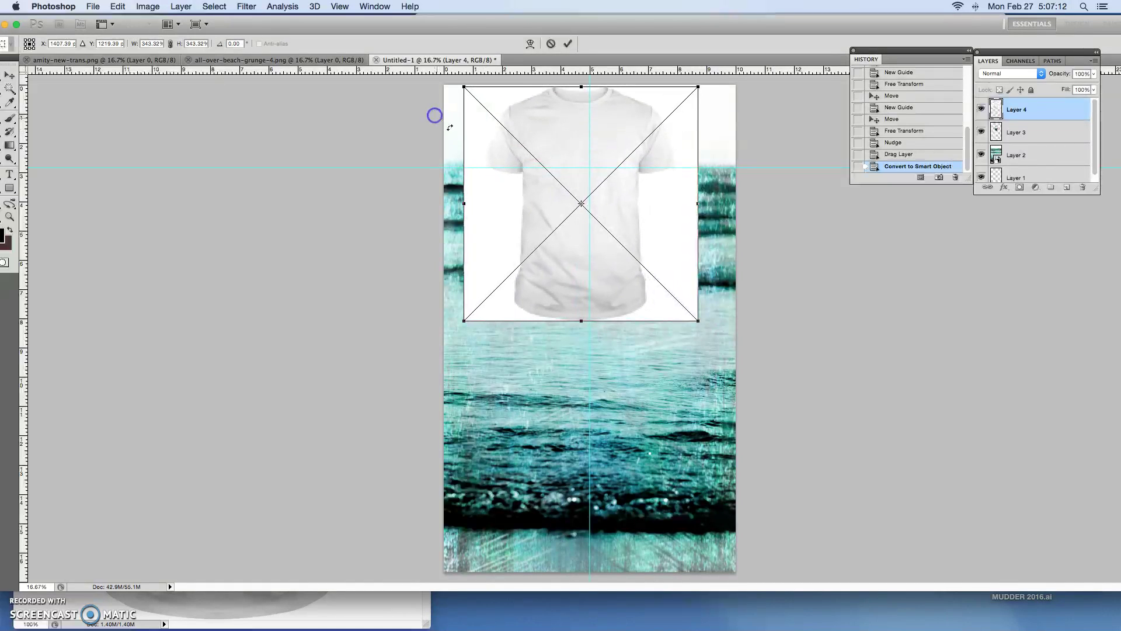
left_click_drag(698, 320, 735, 355)
key("Return")
left_click(983, 177)
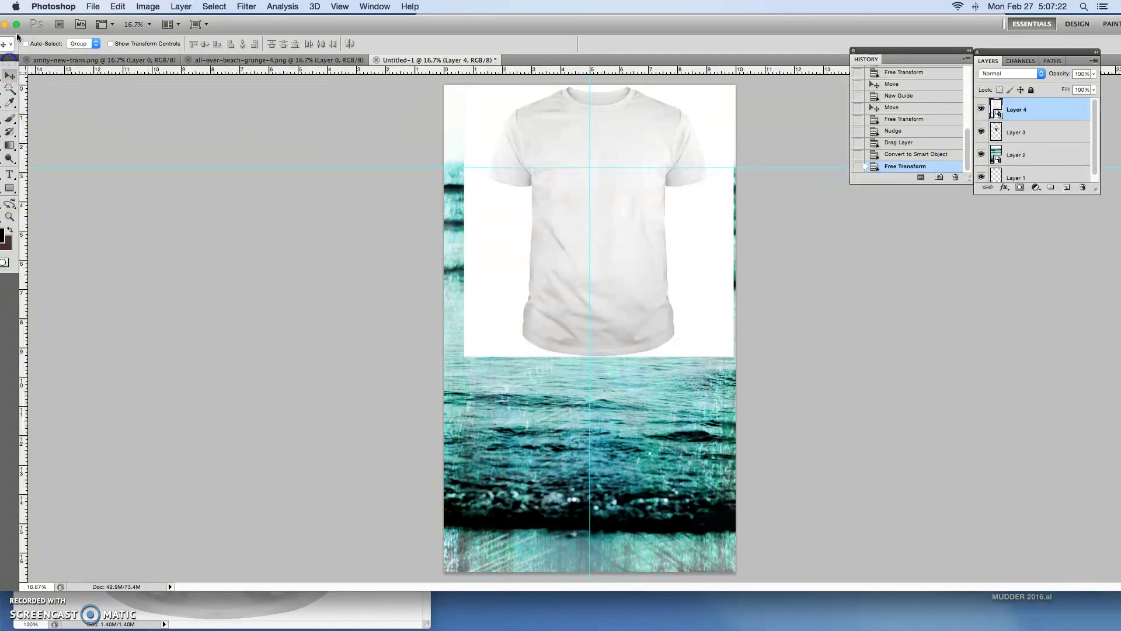
Select the white background around the shirt with the Magic Wand at tolerance 5
left_click(198, 24)
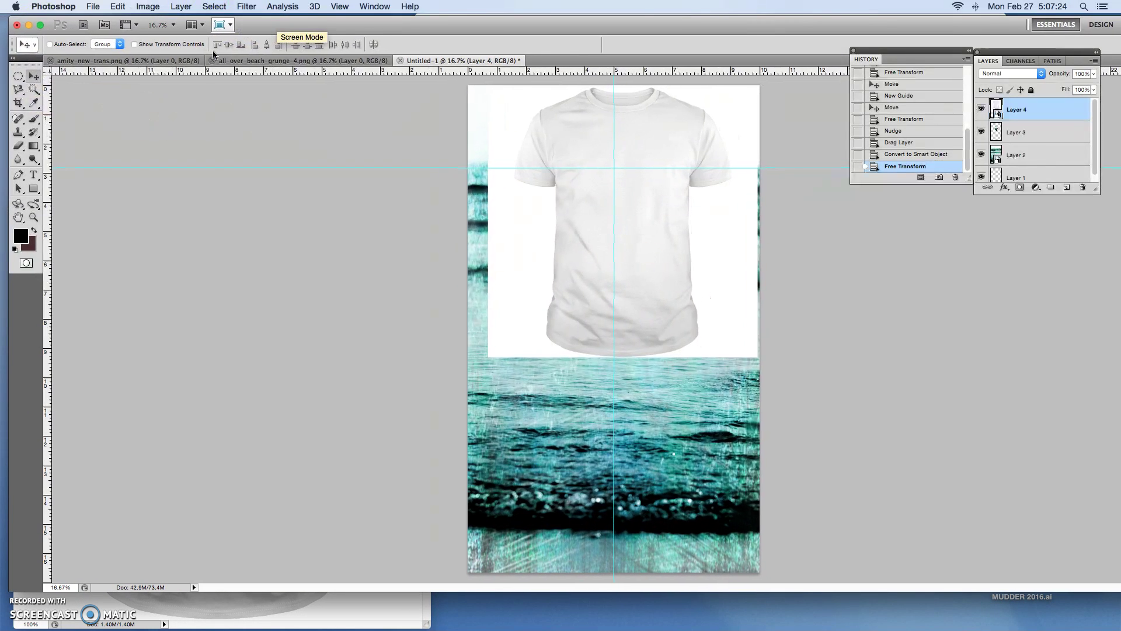
left_click(34, 93)
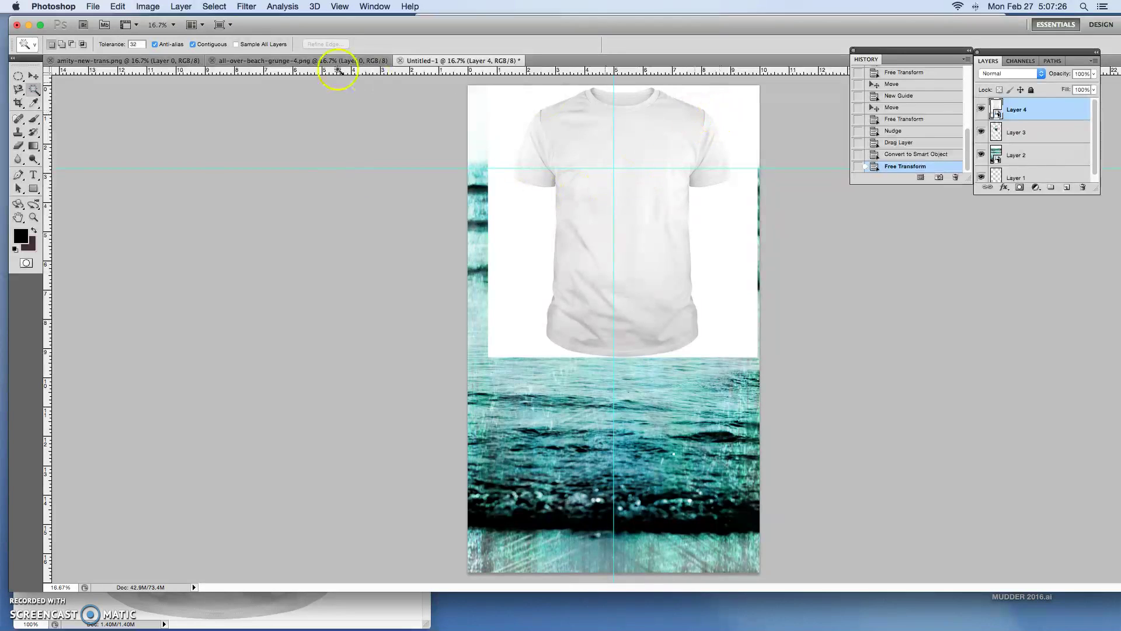
left_click(742, 103)
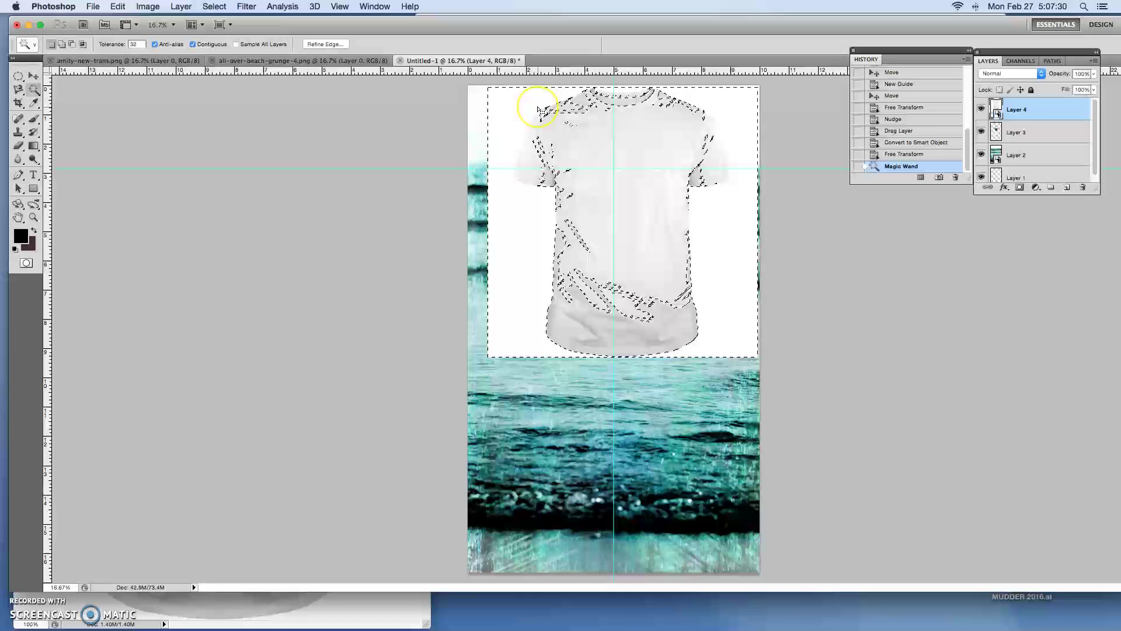
left_click(537, 108)
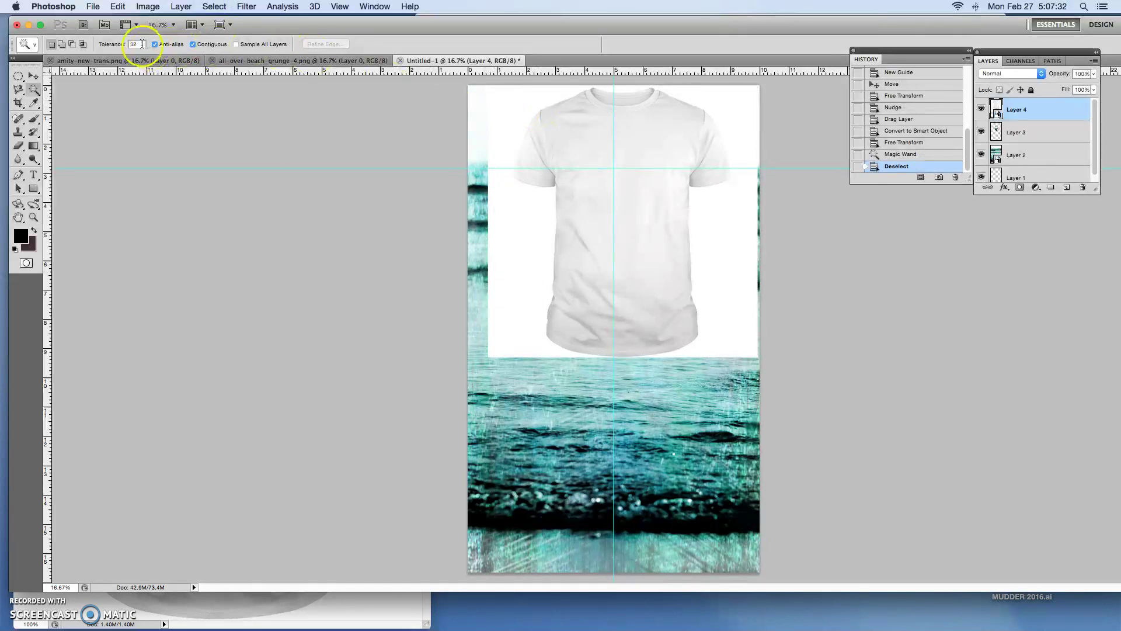
left_click(97, 46)
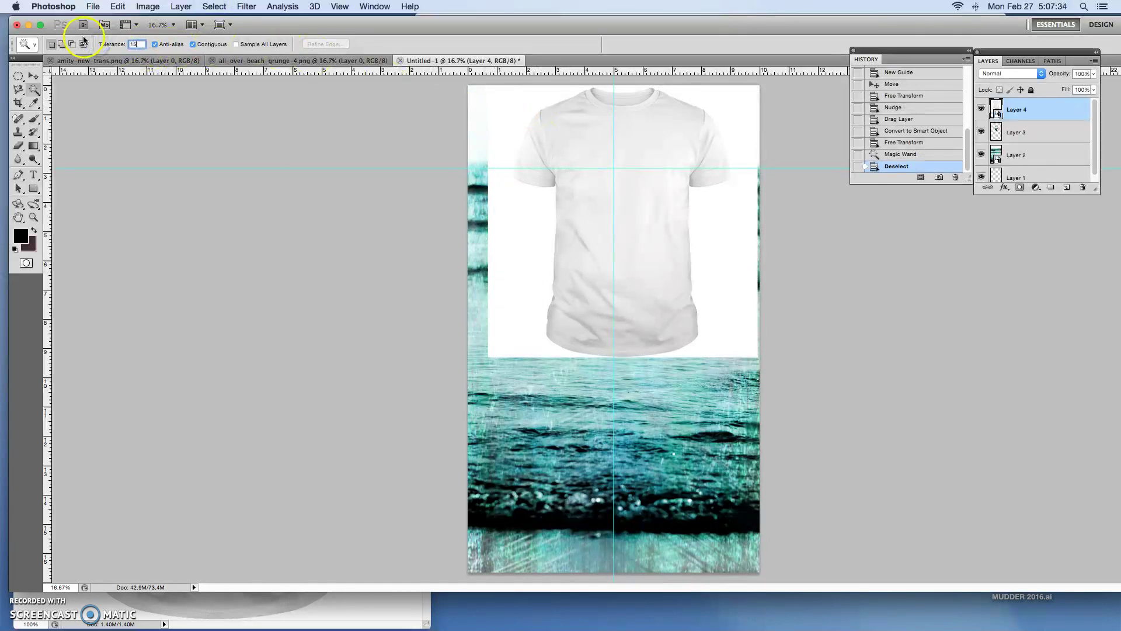
left_click(512, 108)
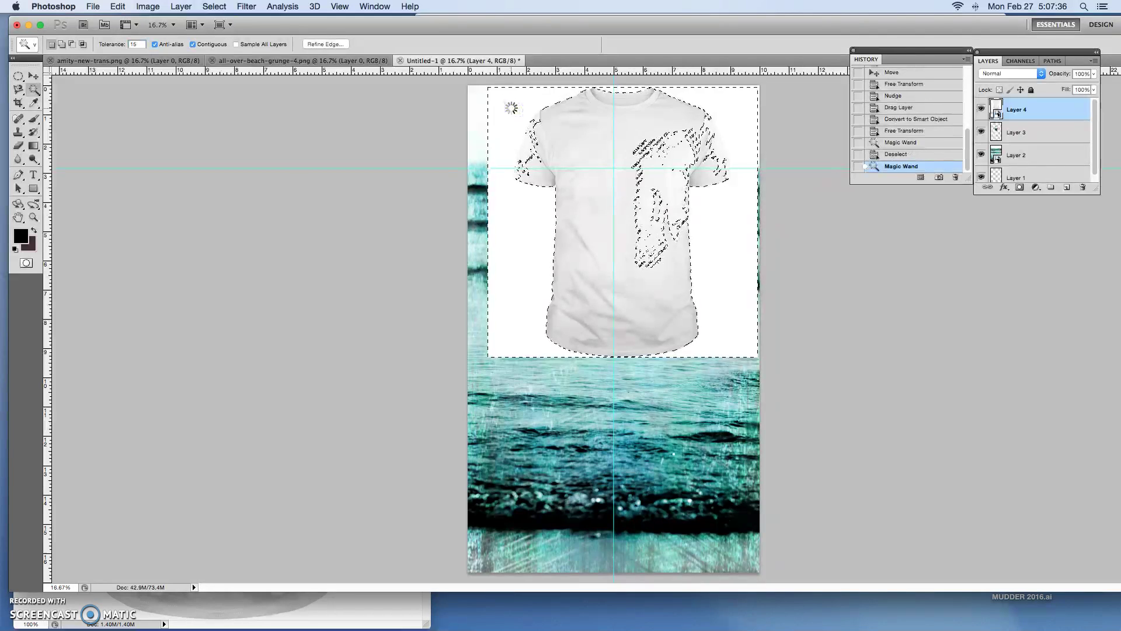
key("super+d")
left_click(146, 46)
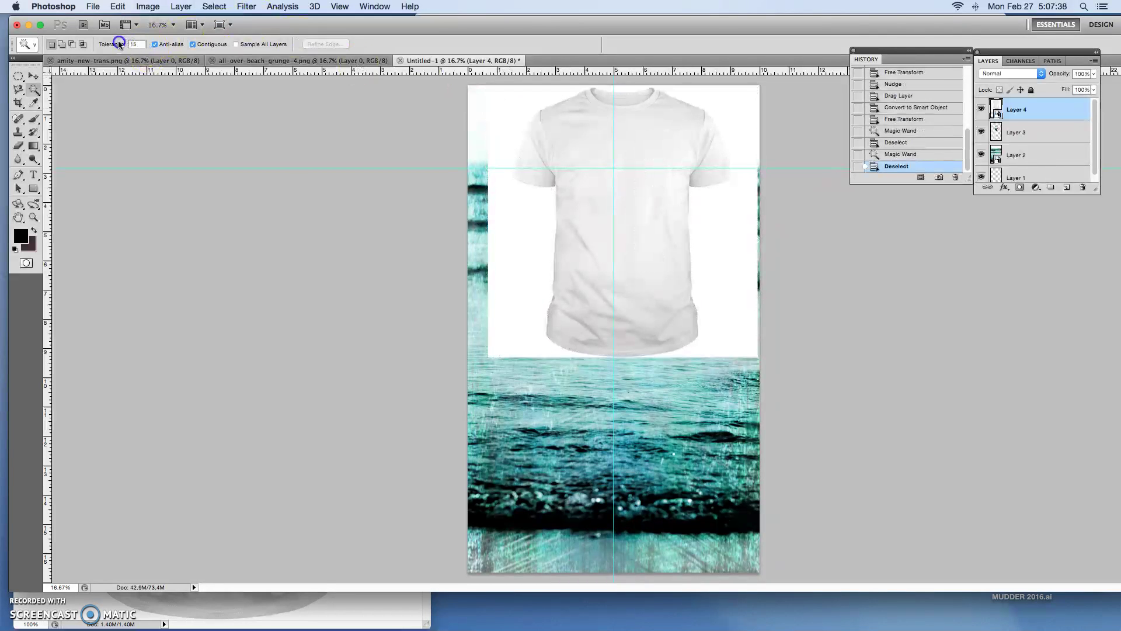
type("5")
left_click(452, 50)
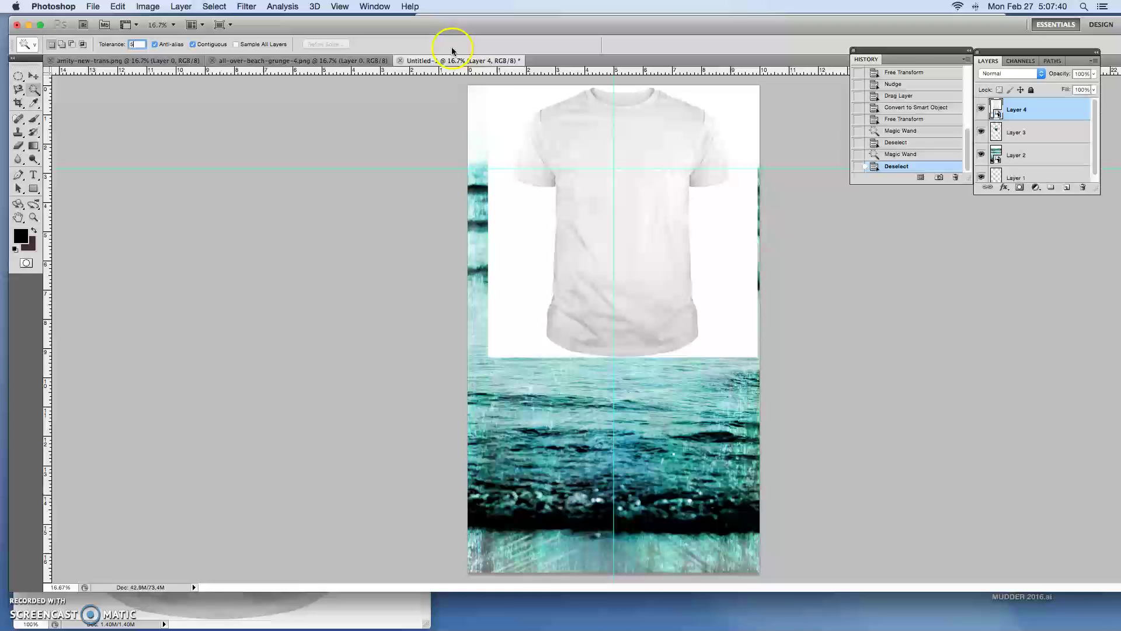
left_click(509, 114)
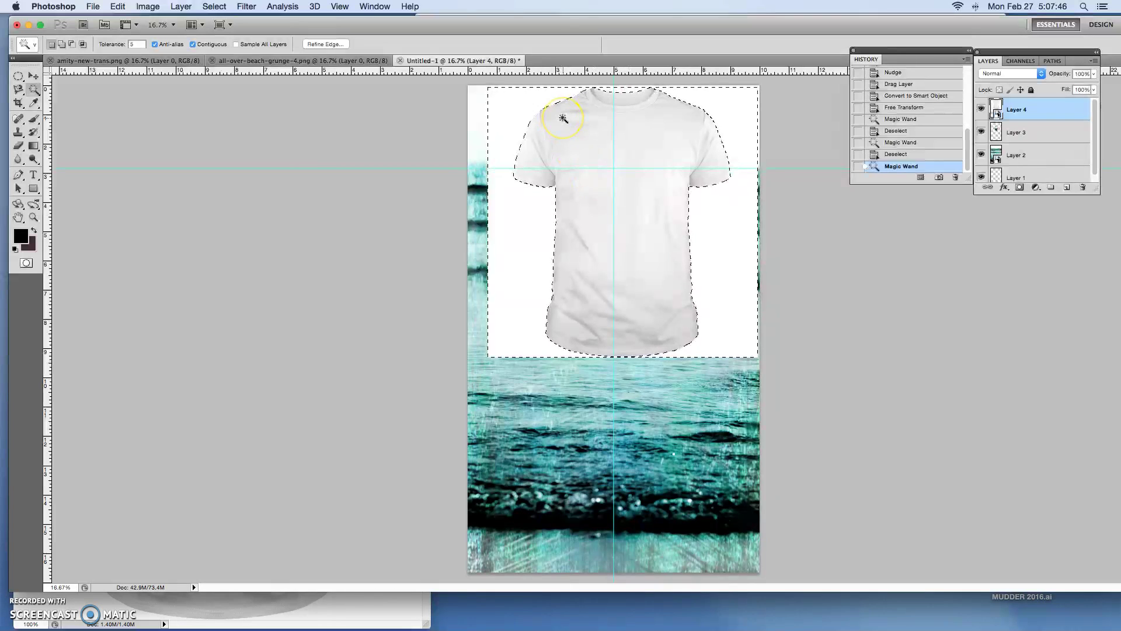
Rasterize the T-shirt layer, delete the selected white background, and deselect
key("BackSpace")
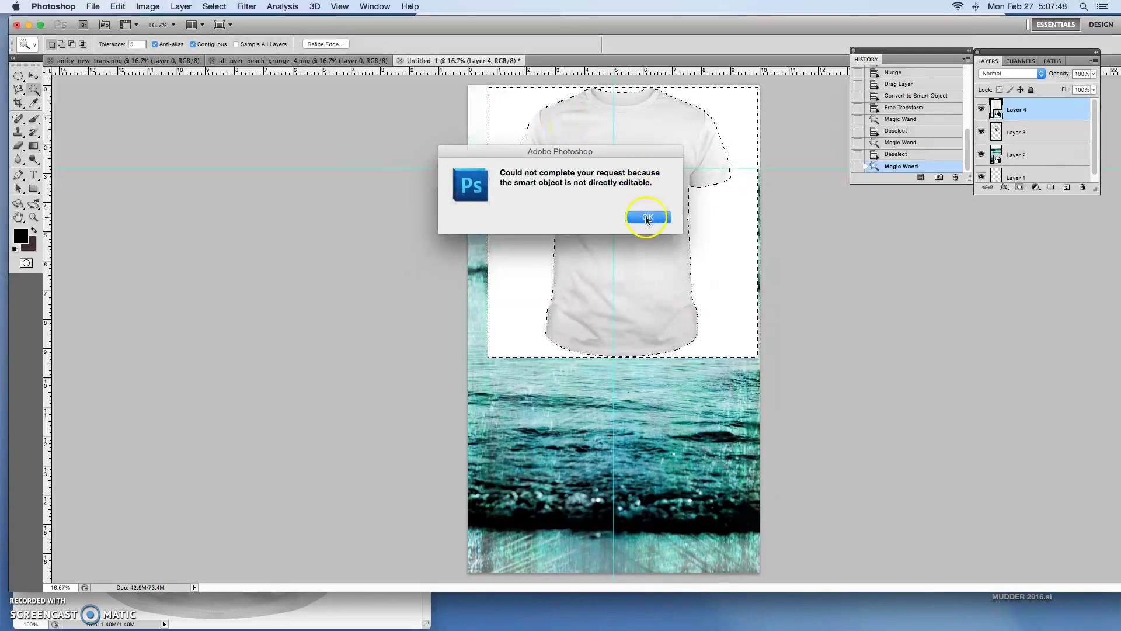
left_click(647, 218)
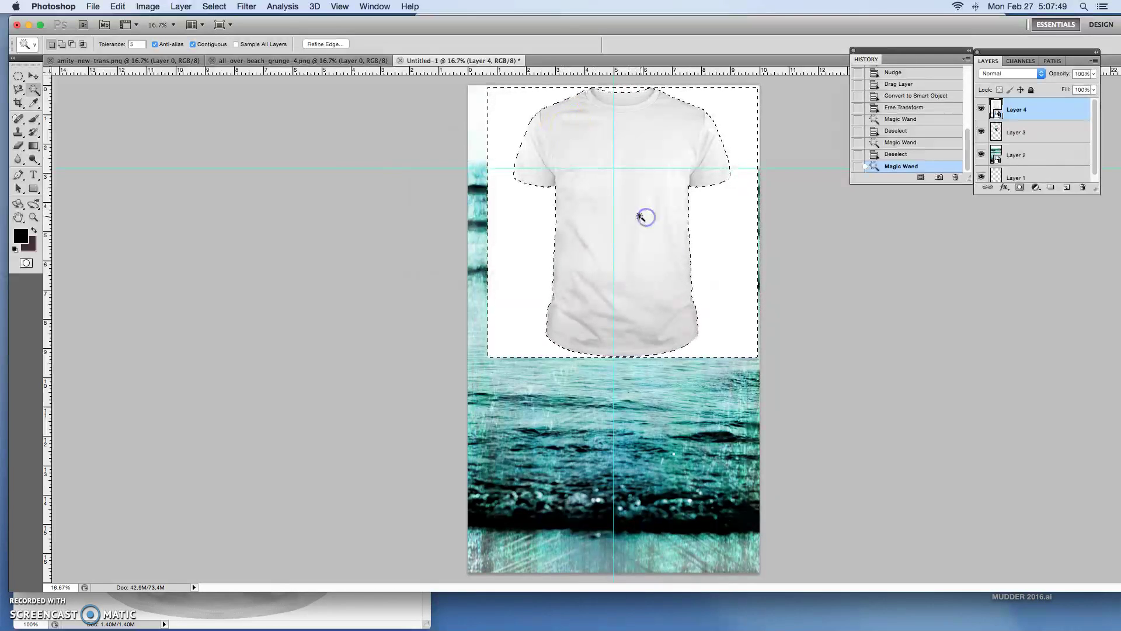
right_click(1019, 111)
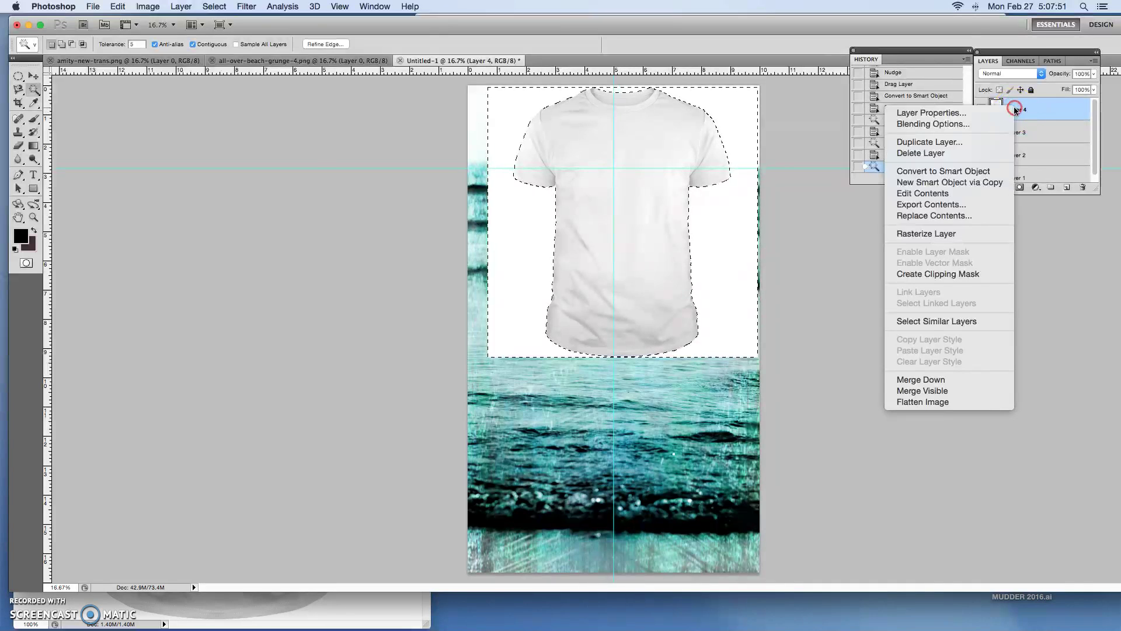
left_click(956, 234)
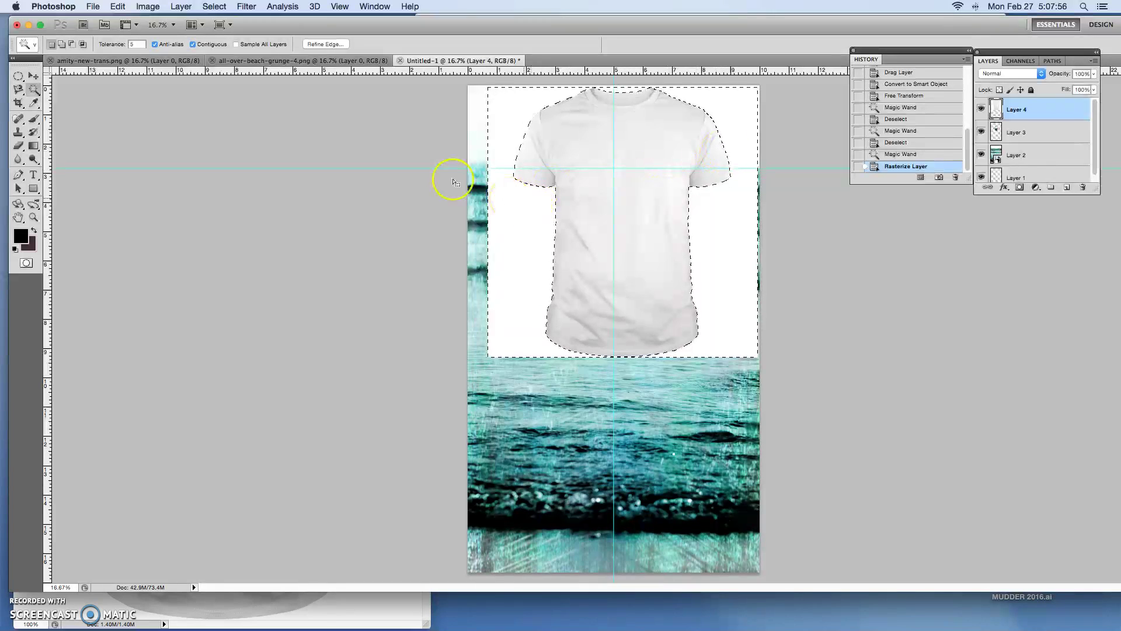
left_click(33, 75)
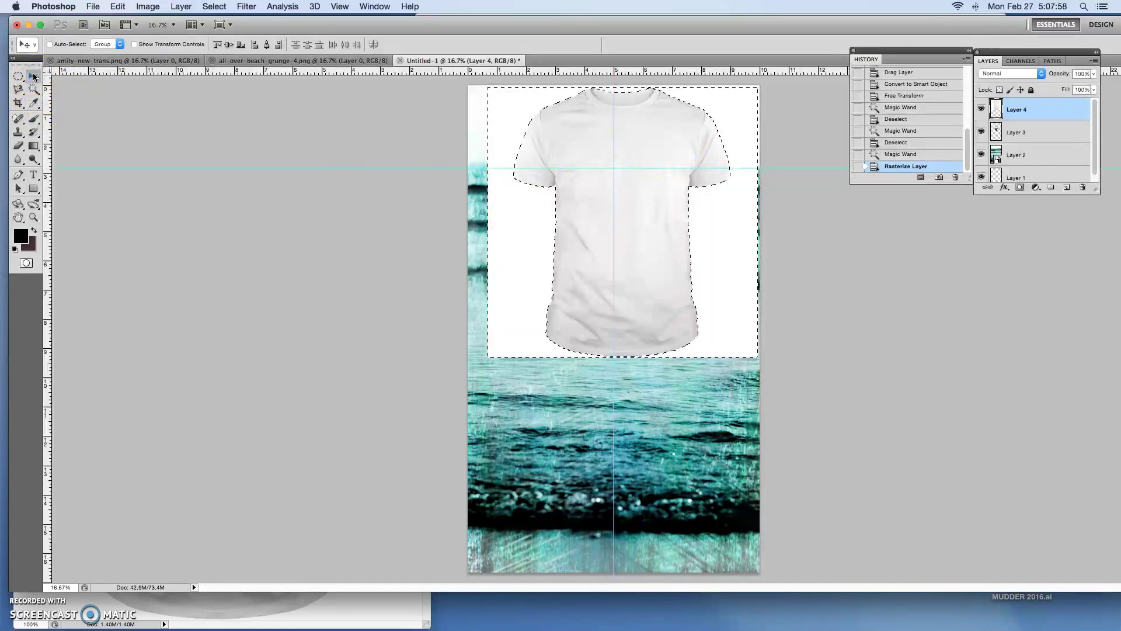
key("Delete")
left_click(378, 128)
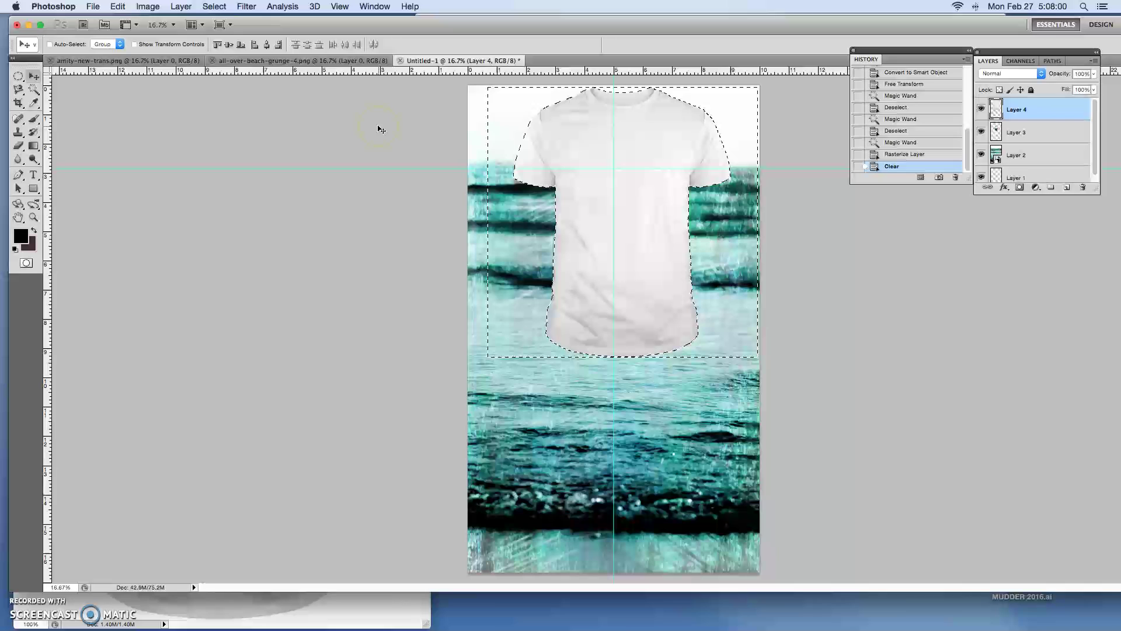
key("super+d")
left_click(433, 122)
left_click(655, 219)
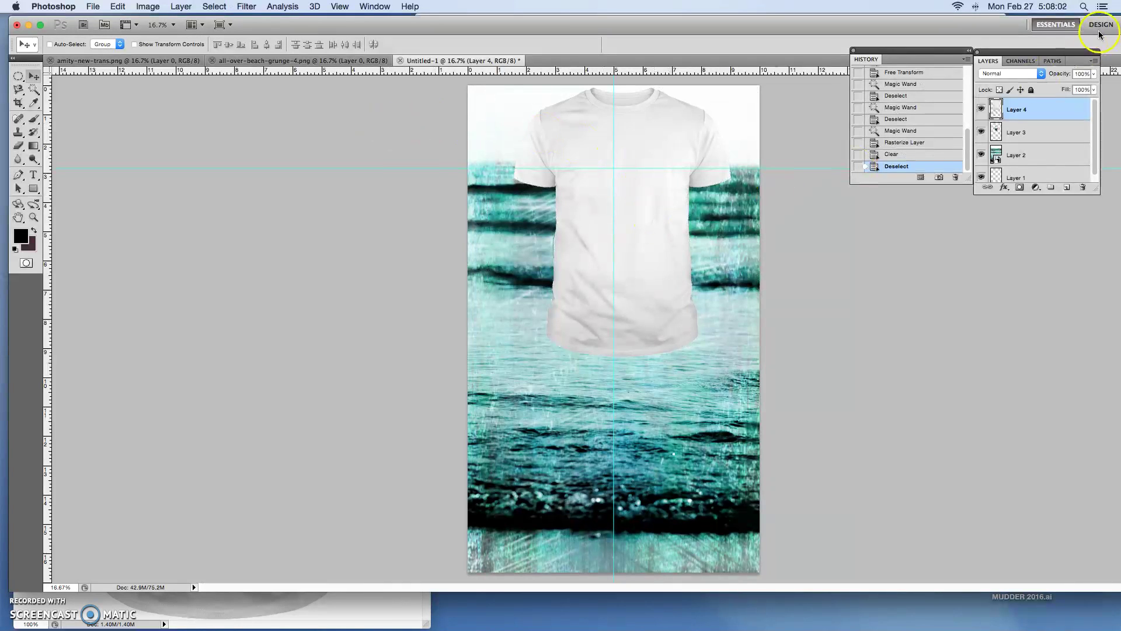
Place the T-shirt layer beneath the wave artwork and lower the artwork's opacity
left_click_drag(1096, 191, 1109, 375)
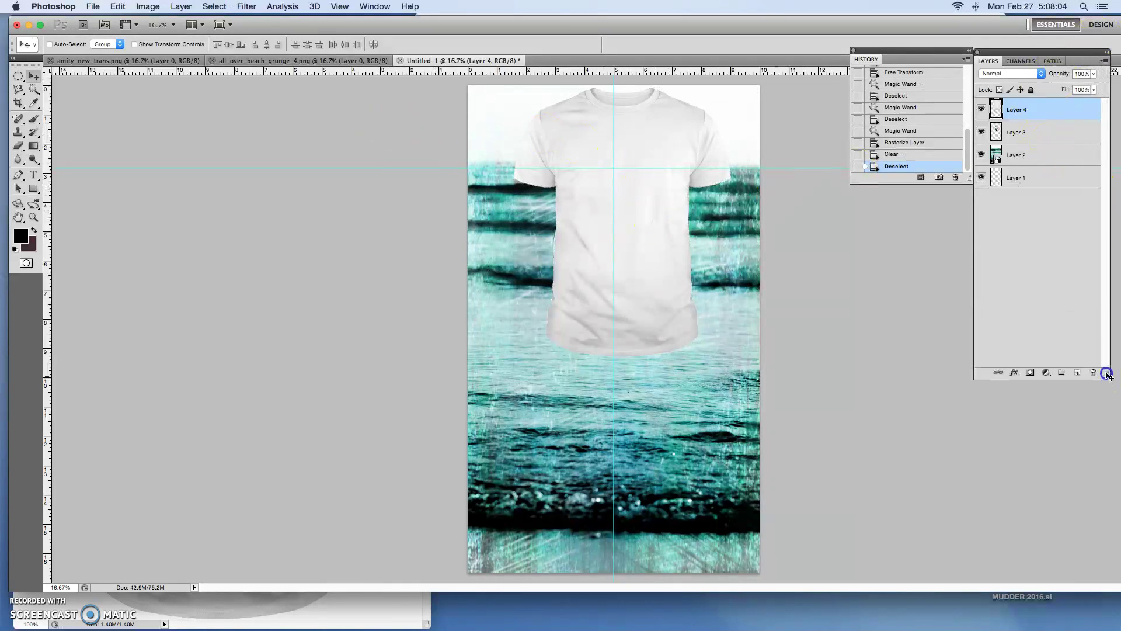
left_click_drag(1029, 109, 1028, 164)
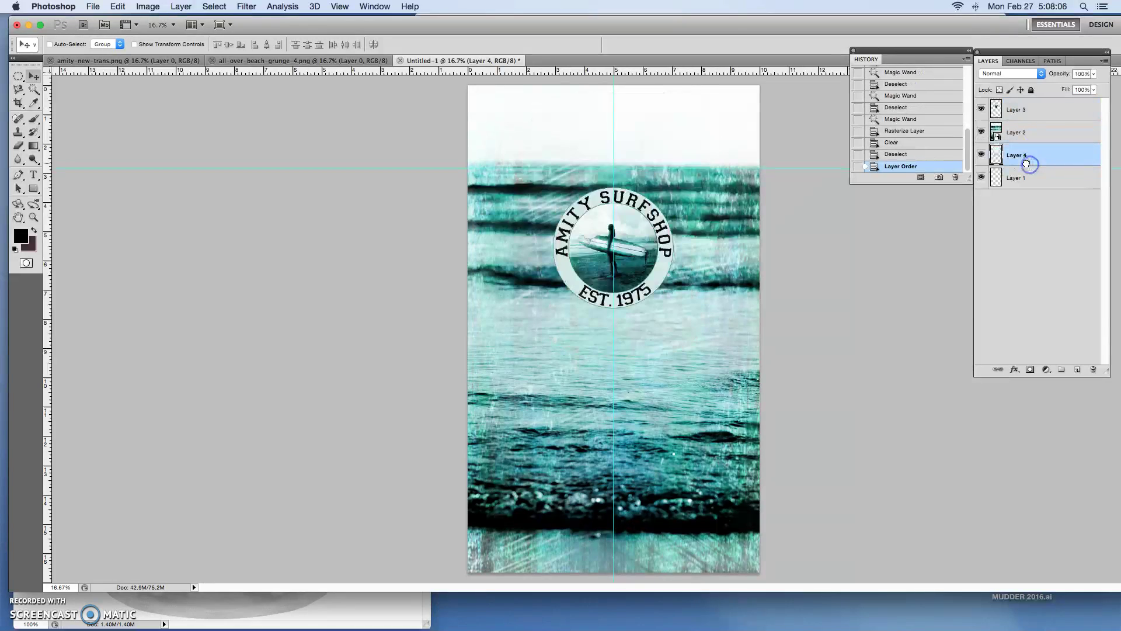
left_click(1025, 138)
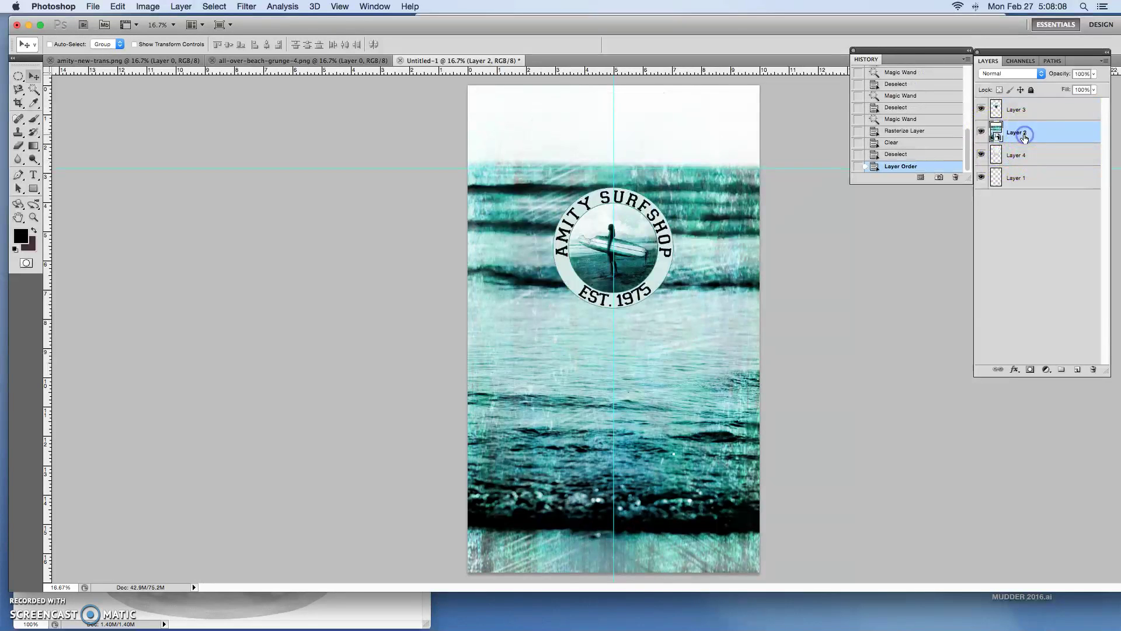
left_click(1093, 74)
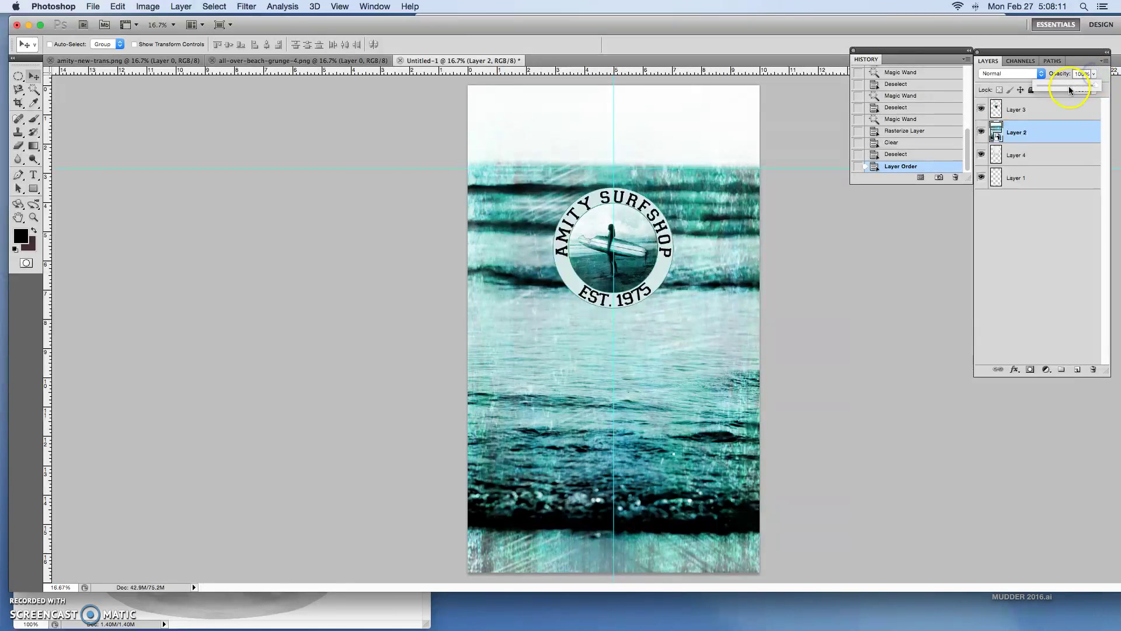
left_click_drag(1069, 86, 1069, 83)
Rename the shirt layer T SHIRT and move it lower and slightly left
left_click(1045, 158)
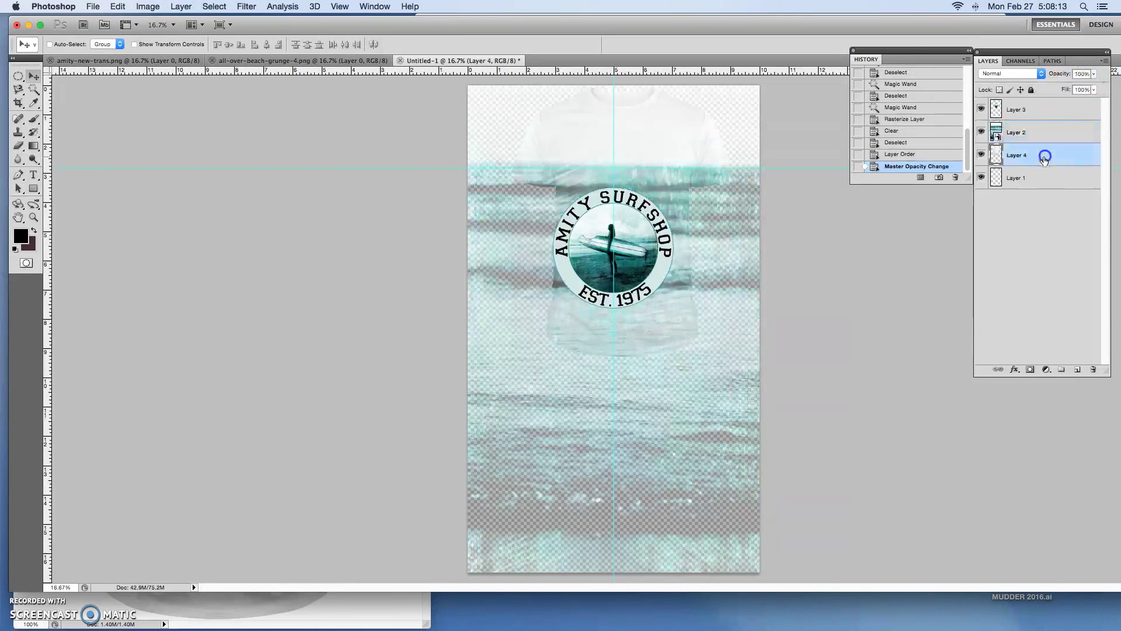
left_click_drag(688, 143, 682, 179)
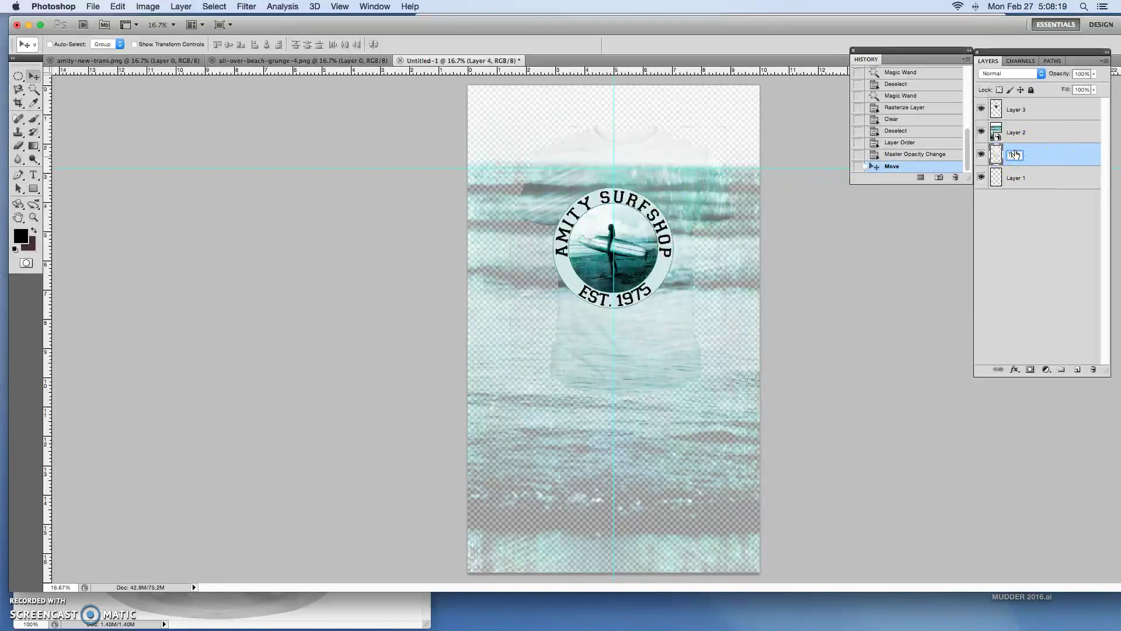
key("Return")
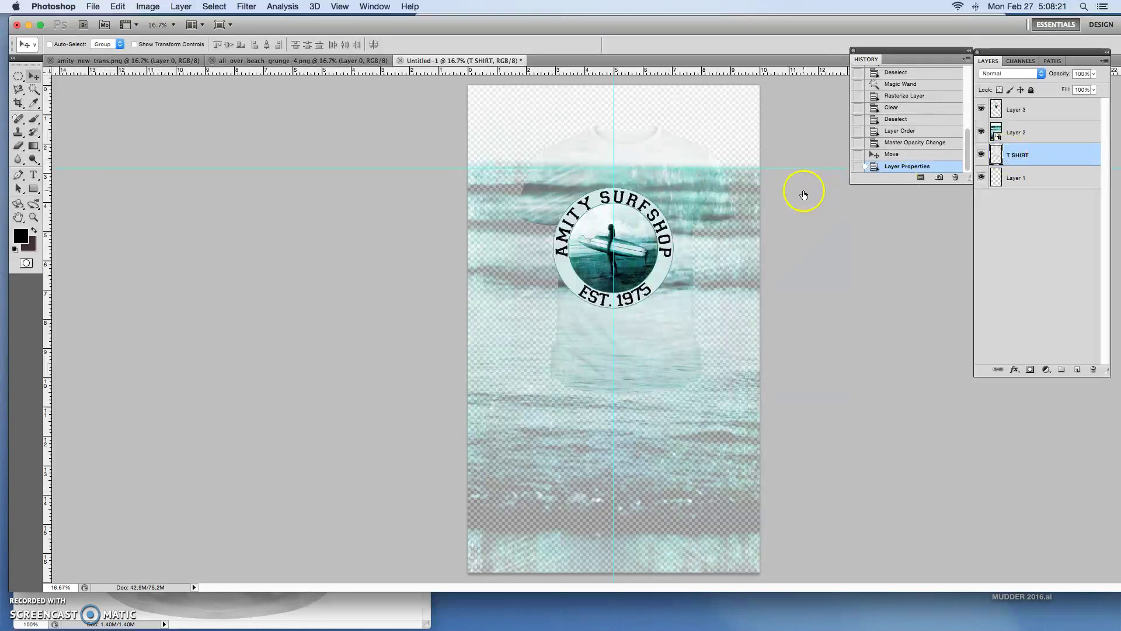
left_click_drag(699, 175, 668, 199)
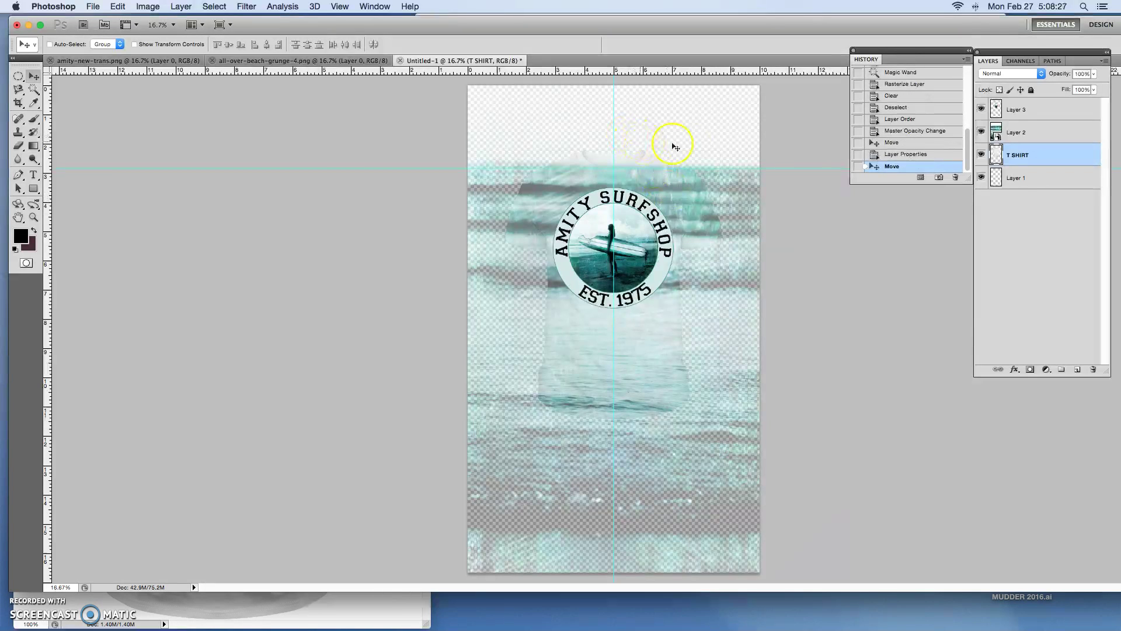
Set the beach artwork layer (Layer 2) opacity to 97%
left_click(1028, 136)
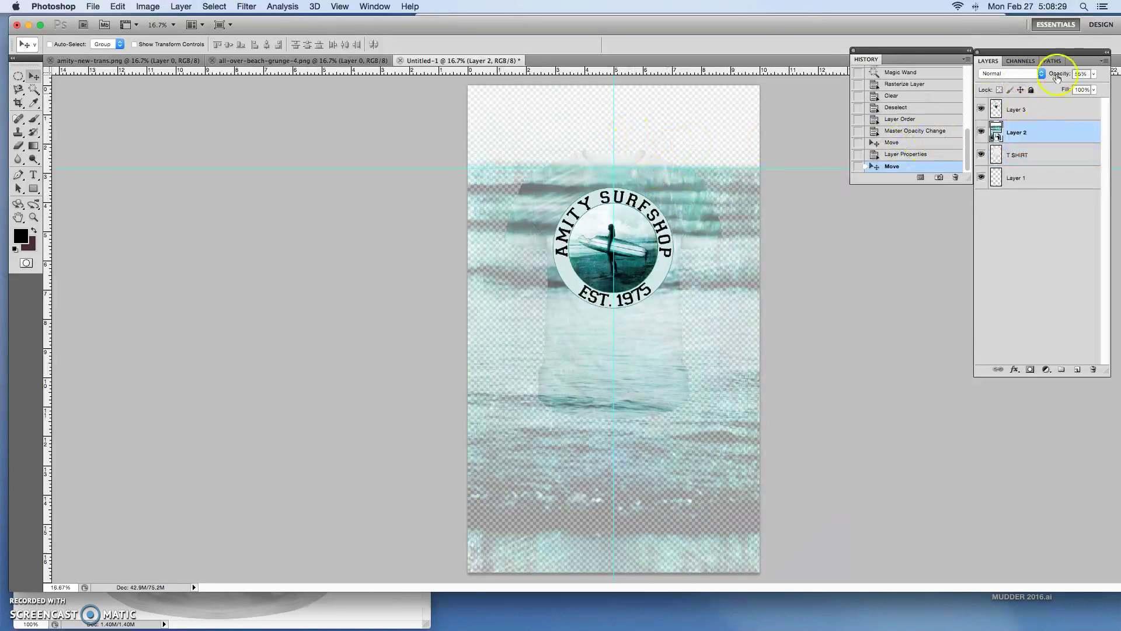
left_click(1094, 73)
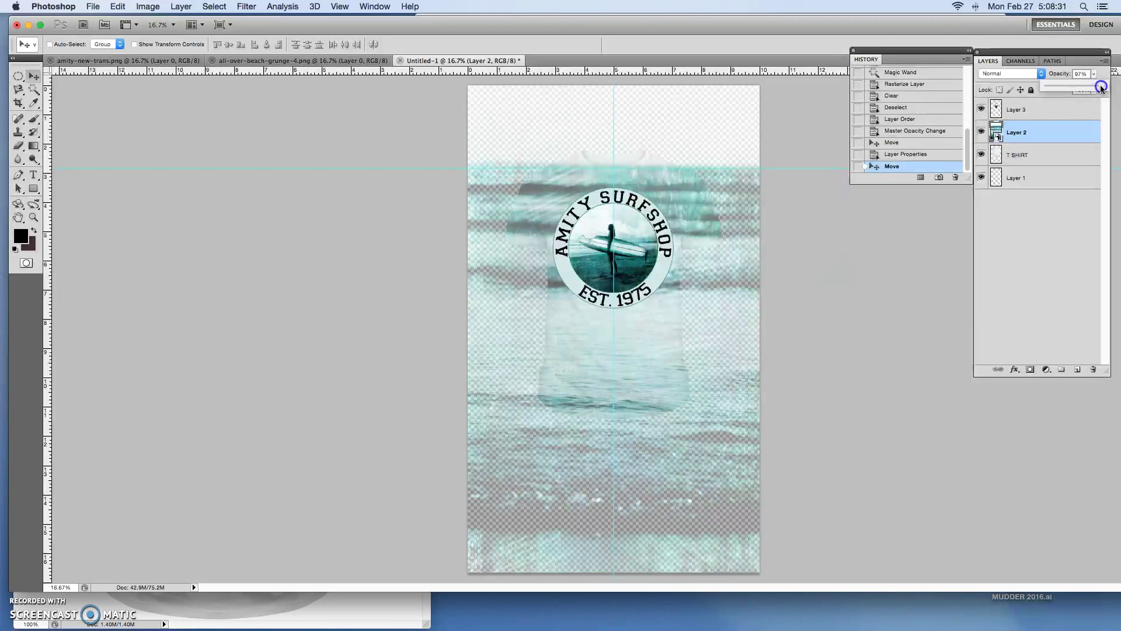
left_click_drag(1102, 88, 1079, 88)
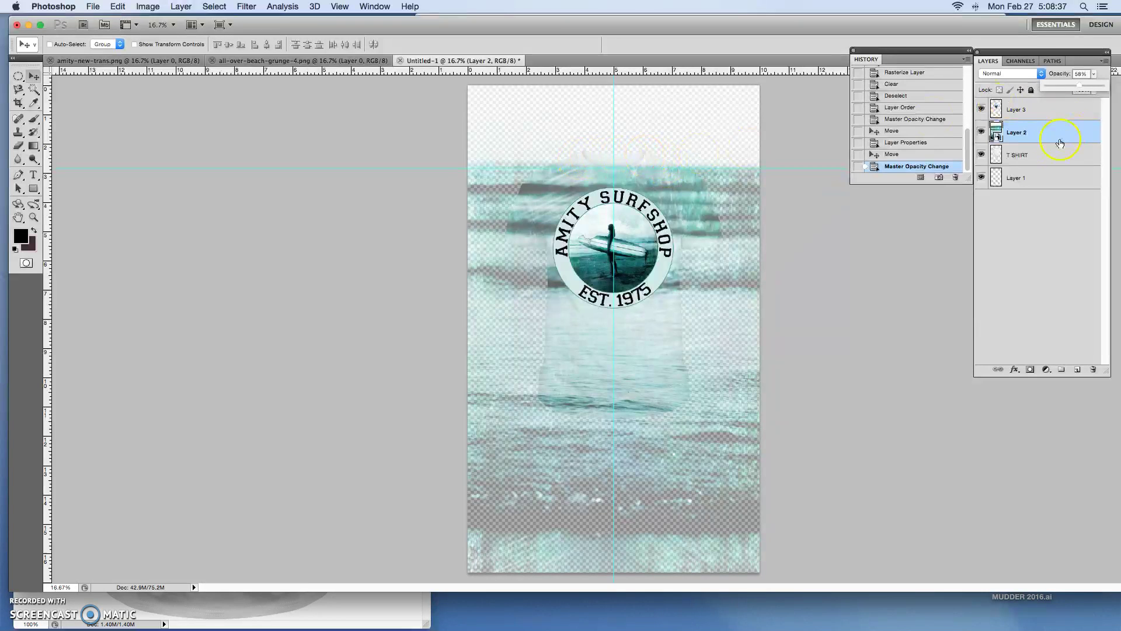
Nudge the T SHIRT layer down, then move the Amity Surfshop logo slightly lower
left_click(1047, 157)
left_click_drag(665, 204, 667, 223)
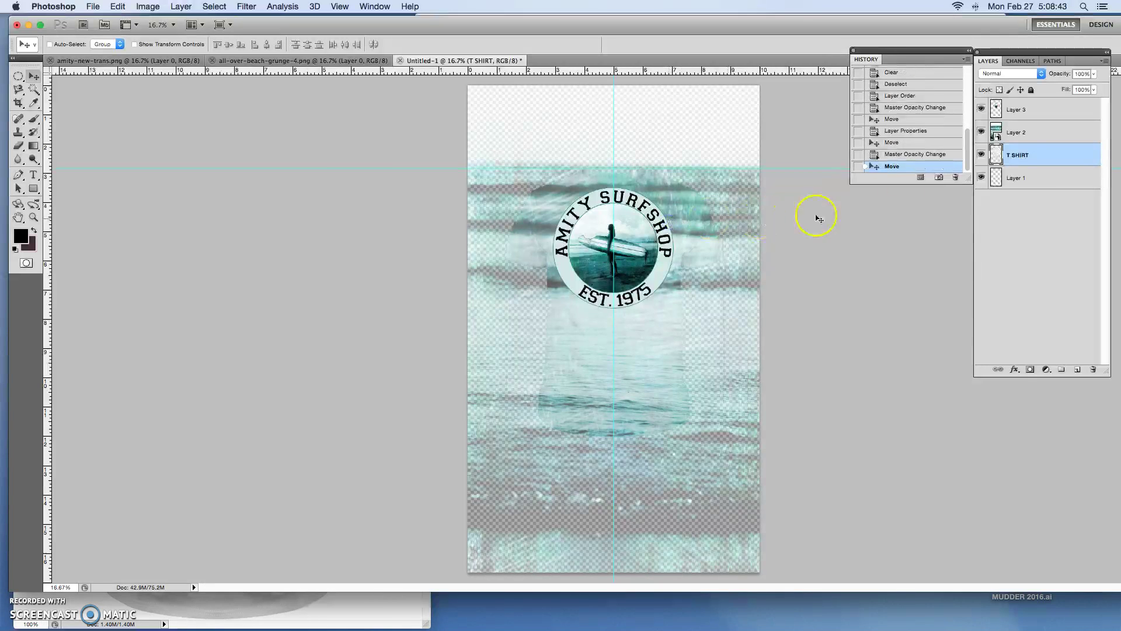
left_click(1022, 136)
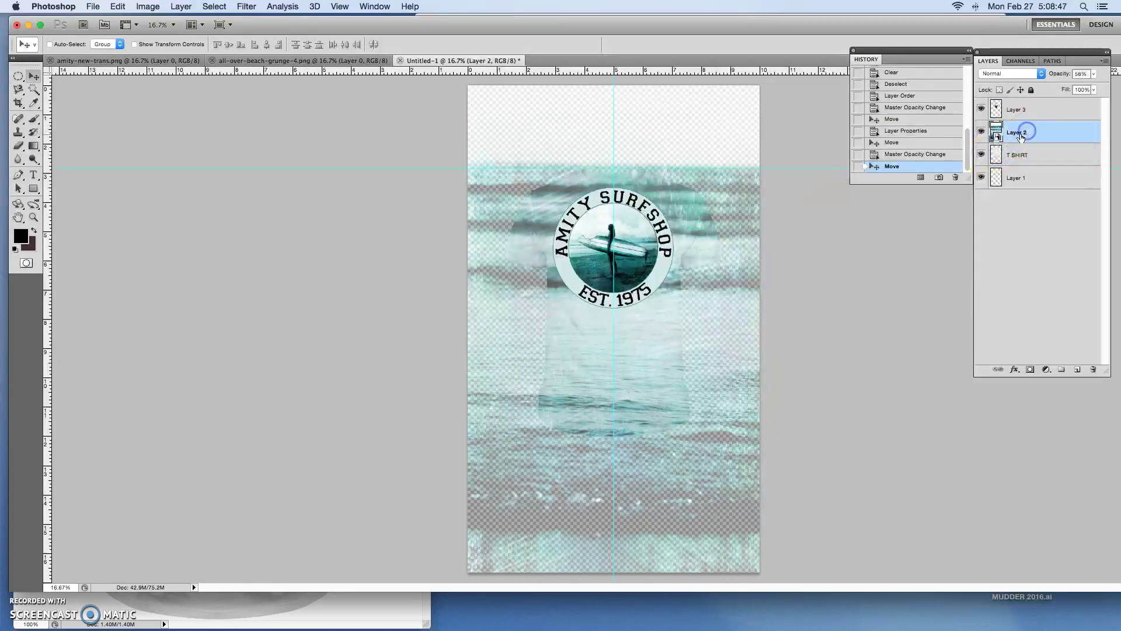
left_click(1027, 111)
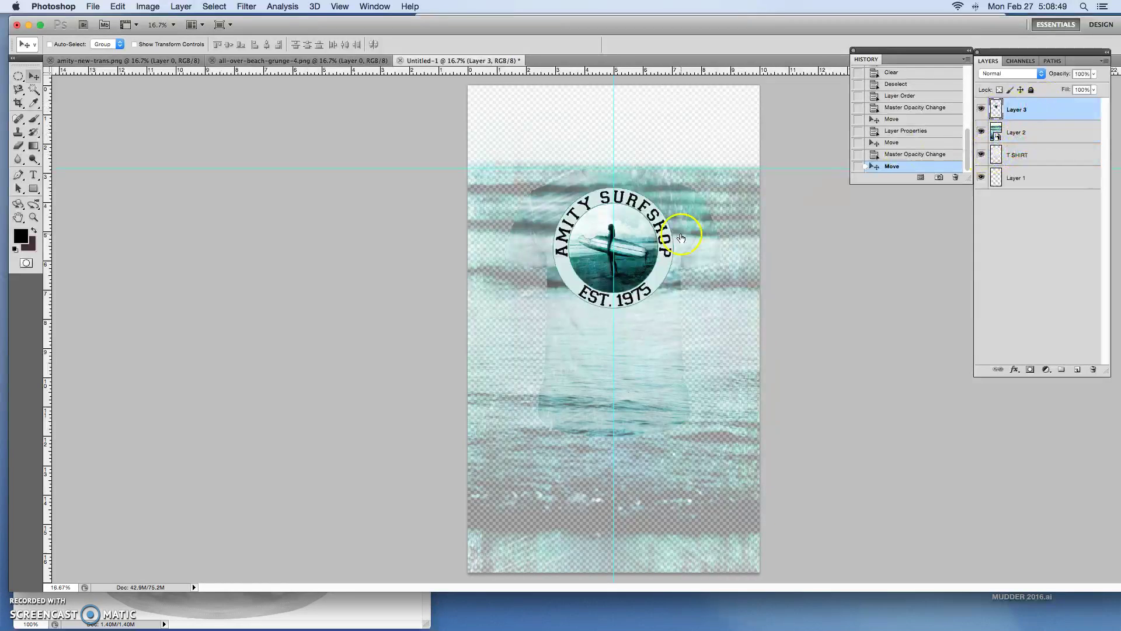
left_click_drag(631, 234, 631, 251)
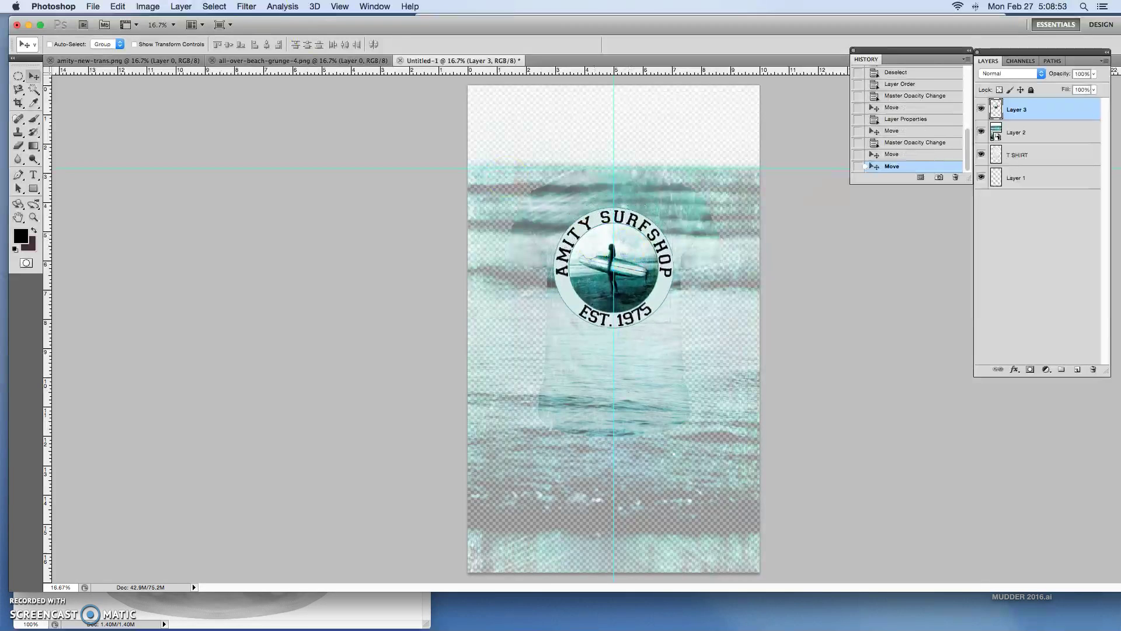
Scale the Amity Surfshop logo down to about 78% with Free Transform
left_click(119, 7)
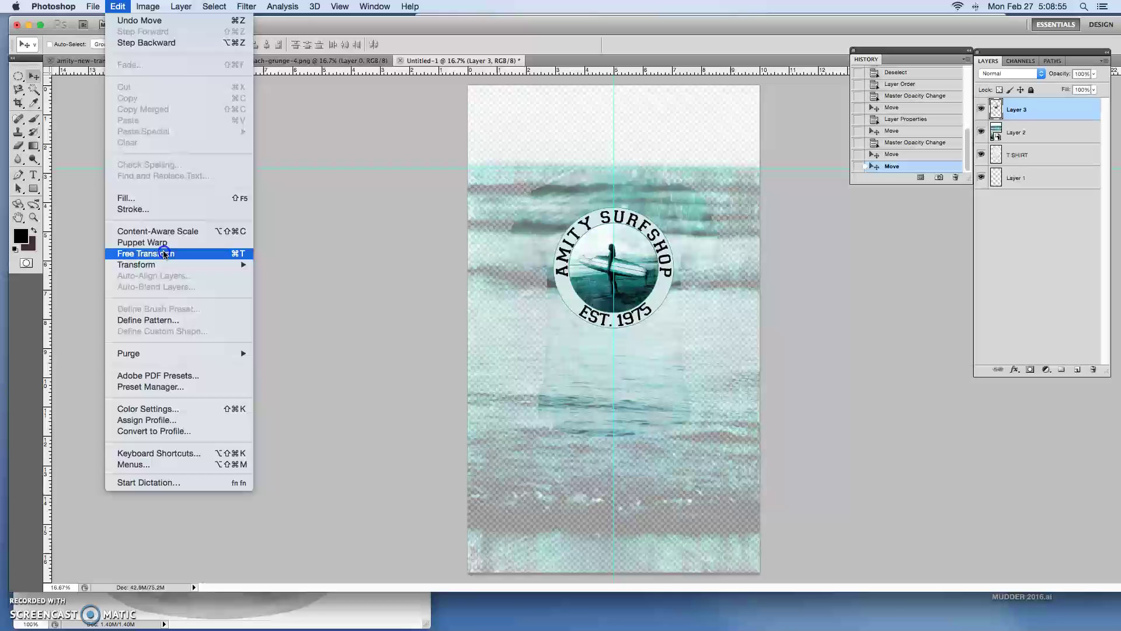
left_click(164, 254)
left_click_drag(674, 328, 604, 271)
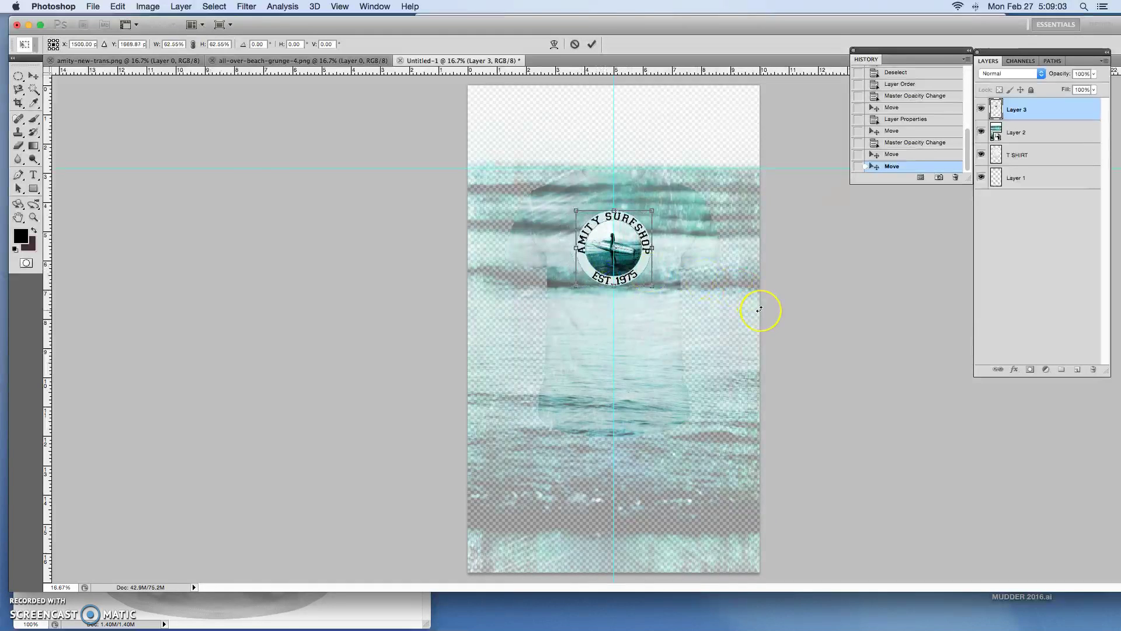
key("Return")
left_click(1007, 119)
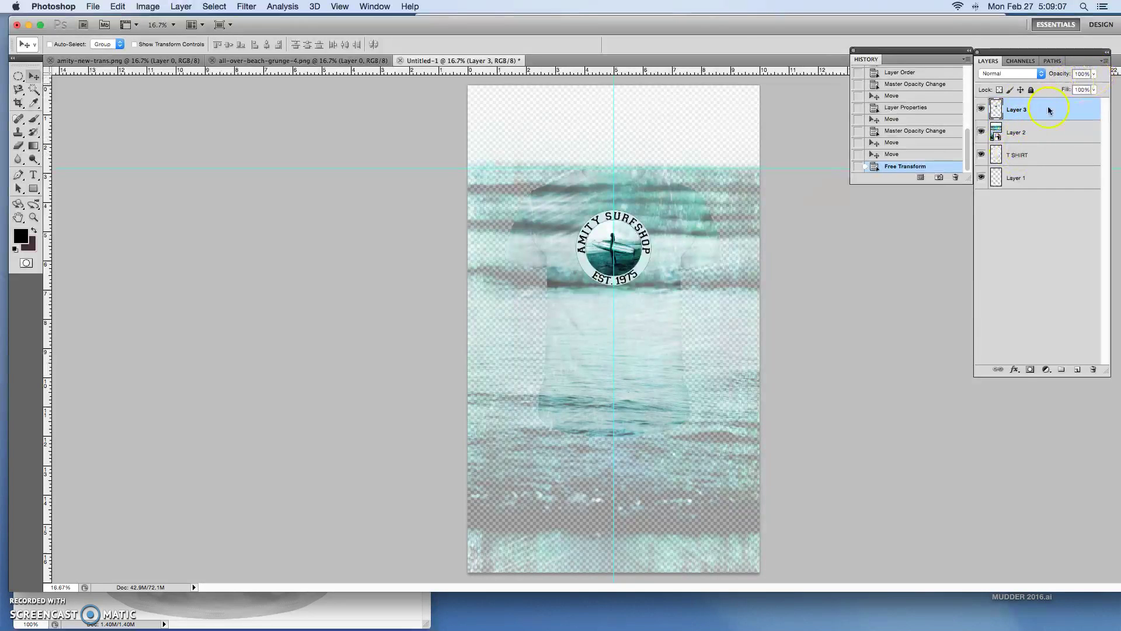
Fade the beach artwork layer (Layer 2) to 30% opacity
left_click(1040, 152)
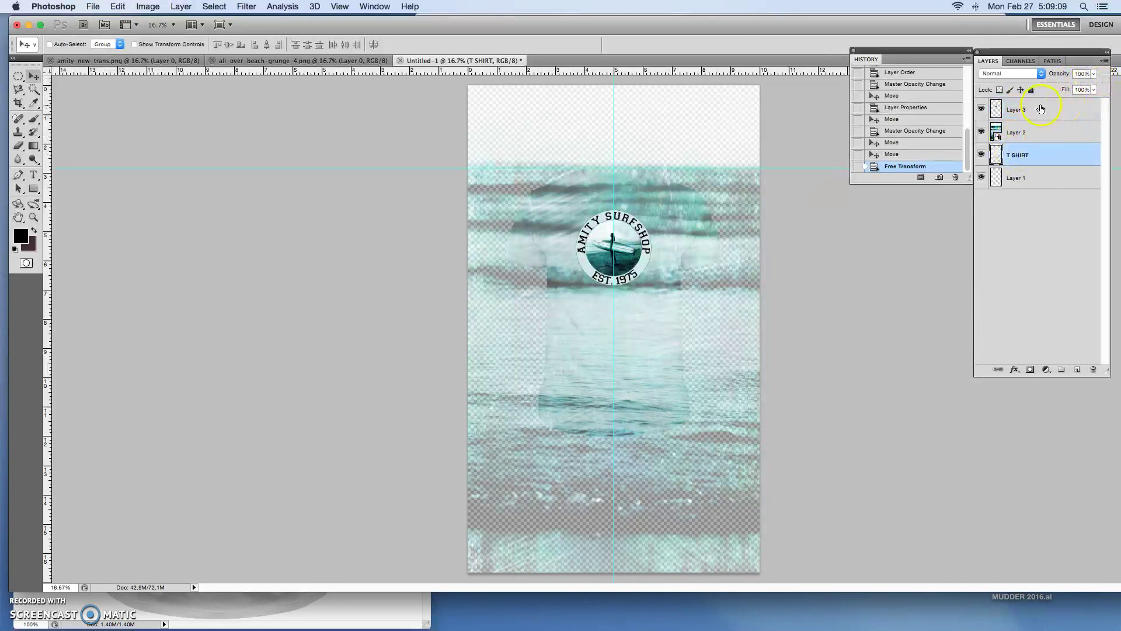
left_click(1094, 73)
left_click_drag(1064, 85, 1063, 86)
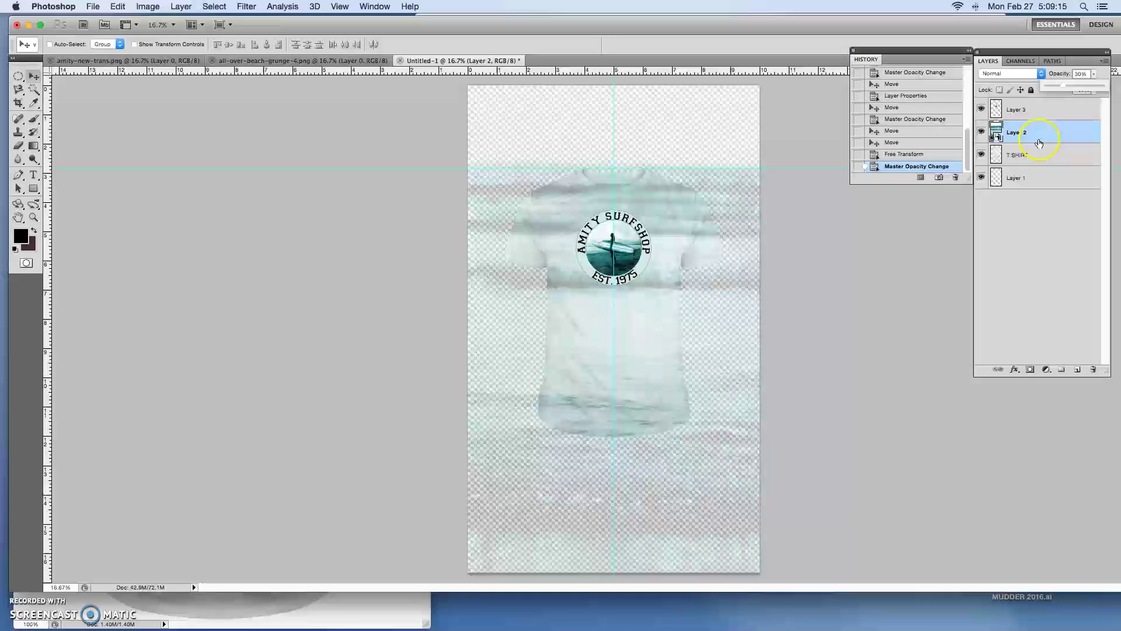
left_click(1047, 134)
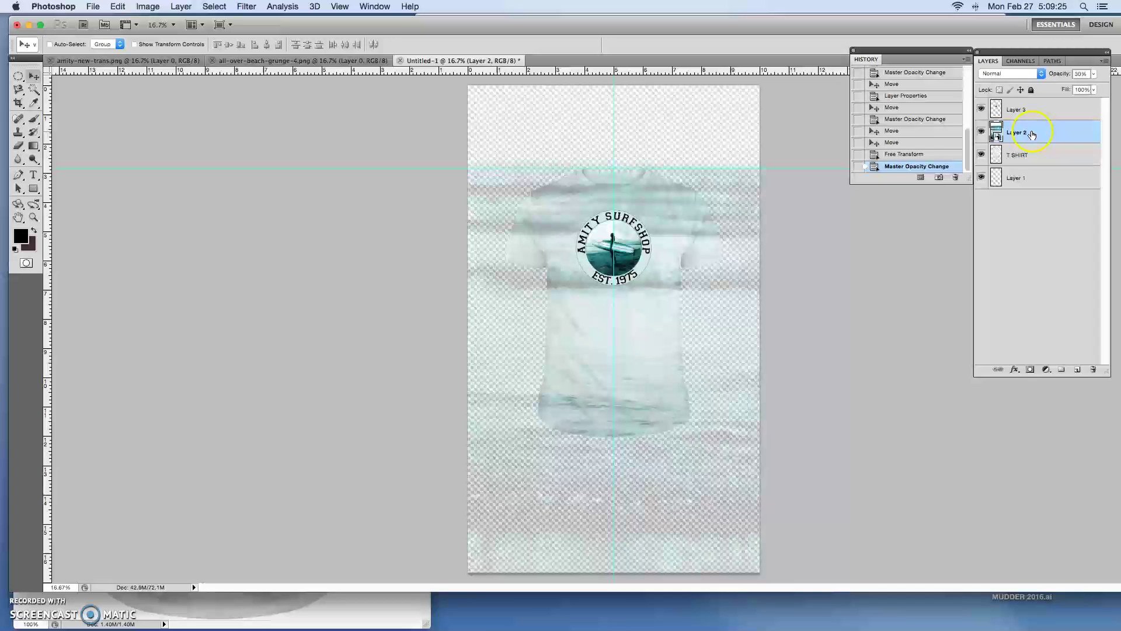
Hide the beach artwork and logo layers and select the T SHIRT layer
left_click(981, 133)
left_click(980, 111)
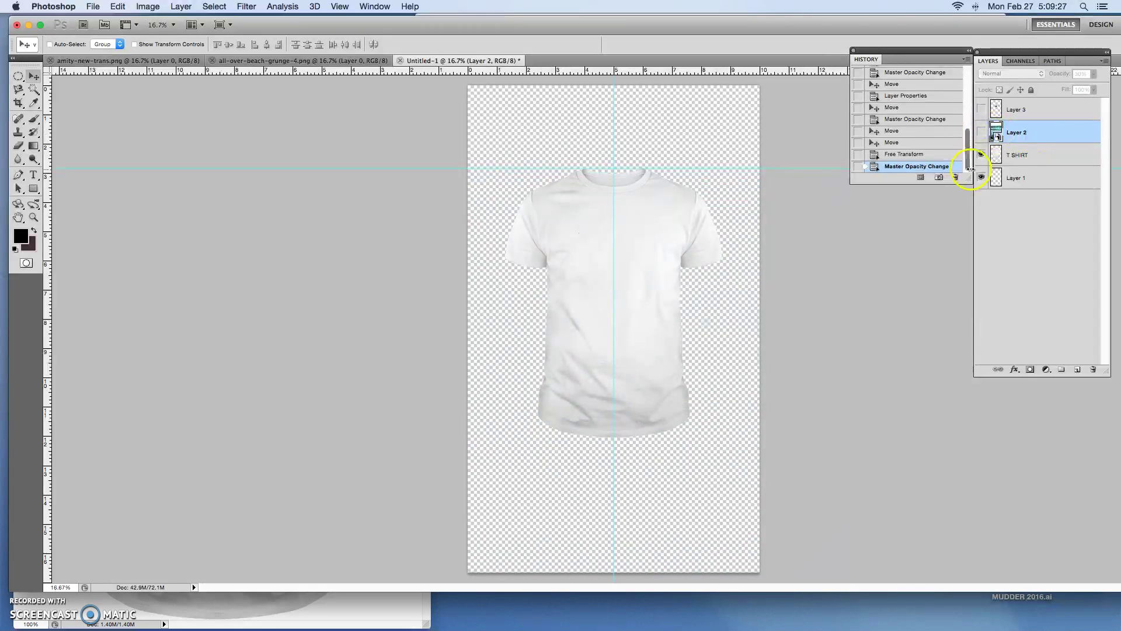
left_click(999, 156)
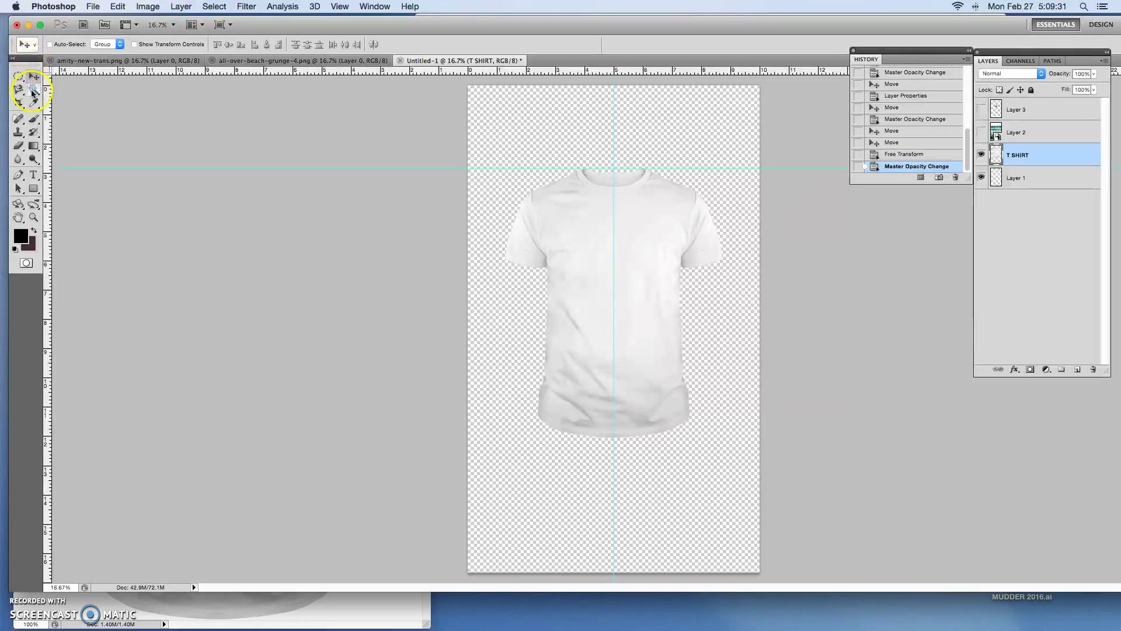
Select the whole shirt with the Magic Wand at tolerance 75 and open Save Selection
left_click(34, 88)
left_click(102, 45)
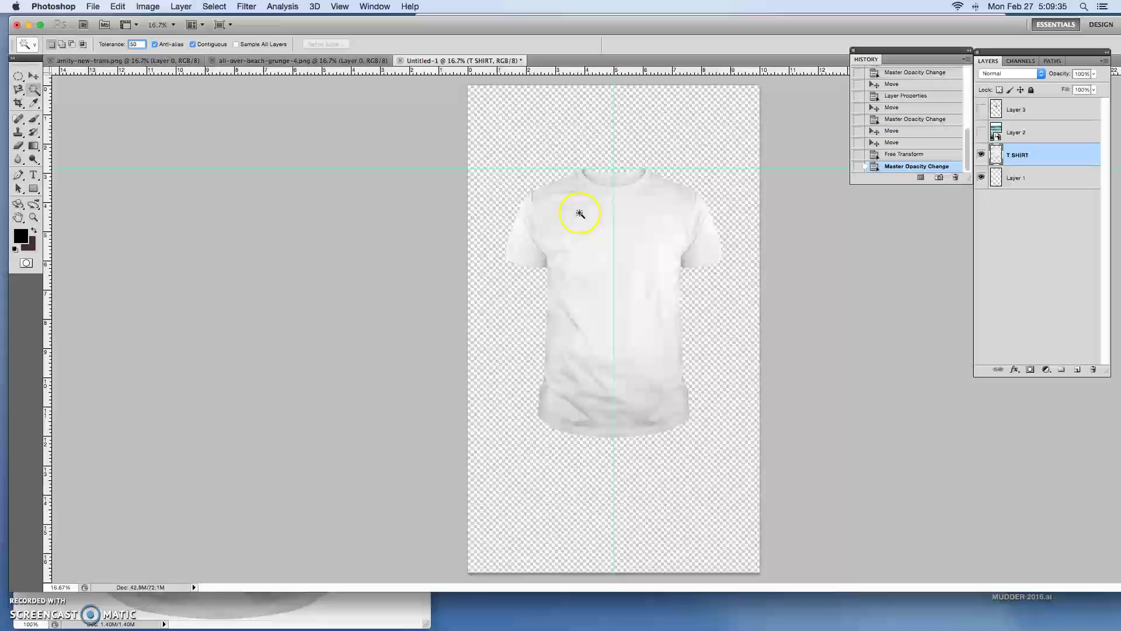
left_click(572, 212)
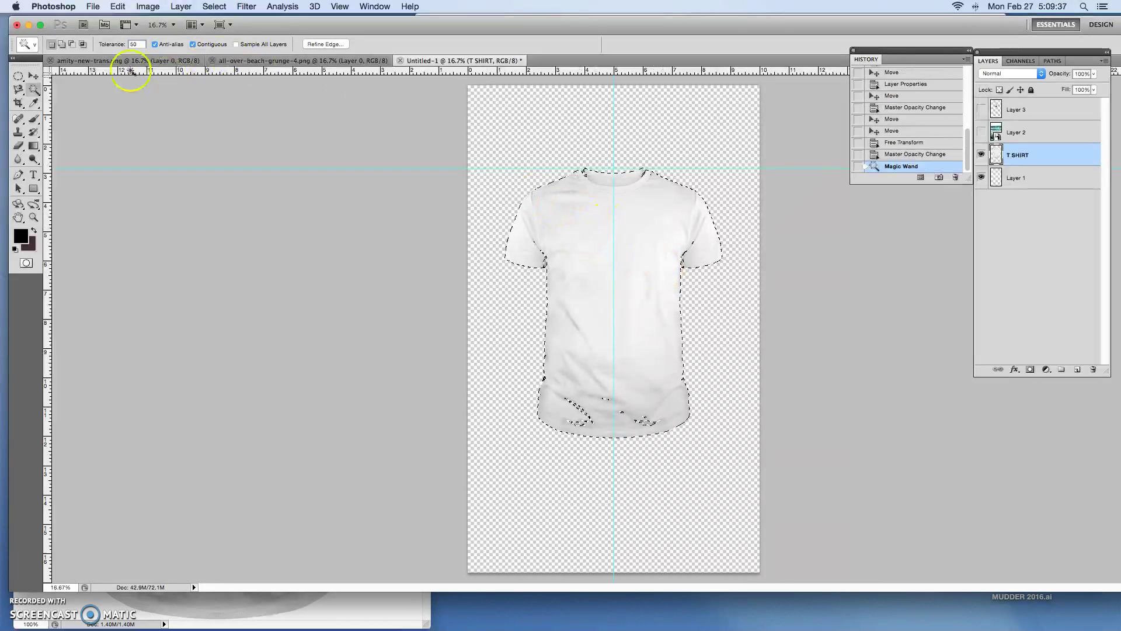
left_click(138, 45)
type("75")
key("super+d")
left_click(585, 294)
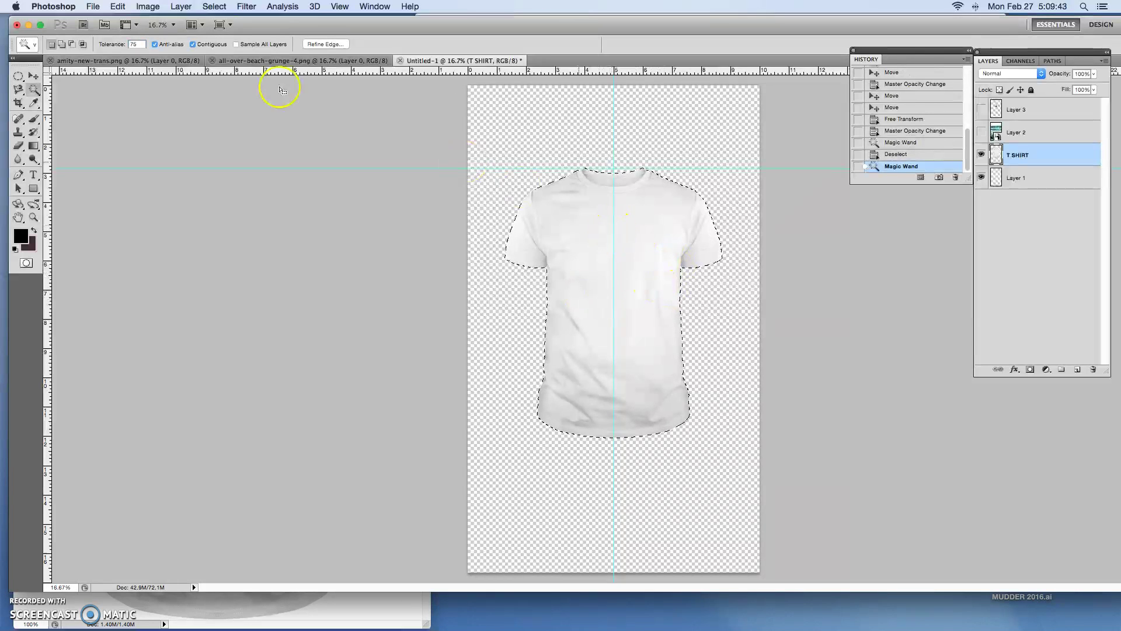
left_click(215, 6)
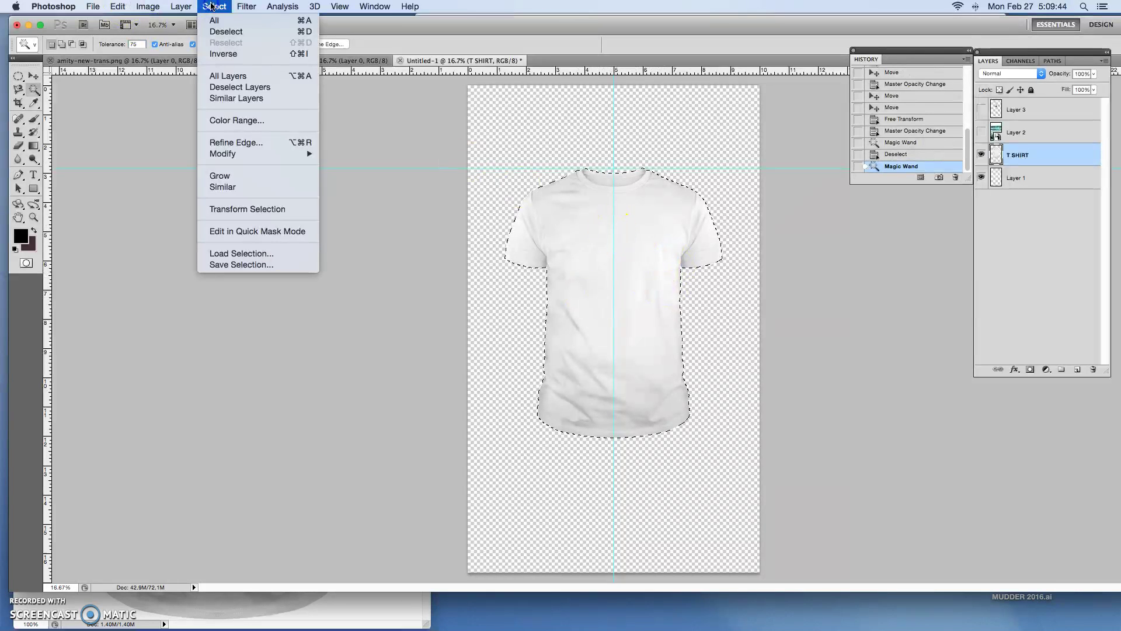
left_click(257, 266)
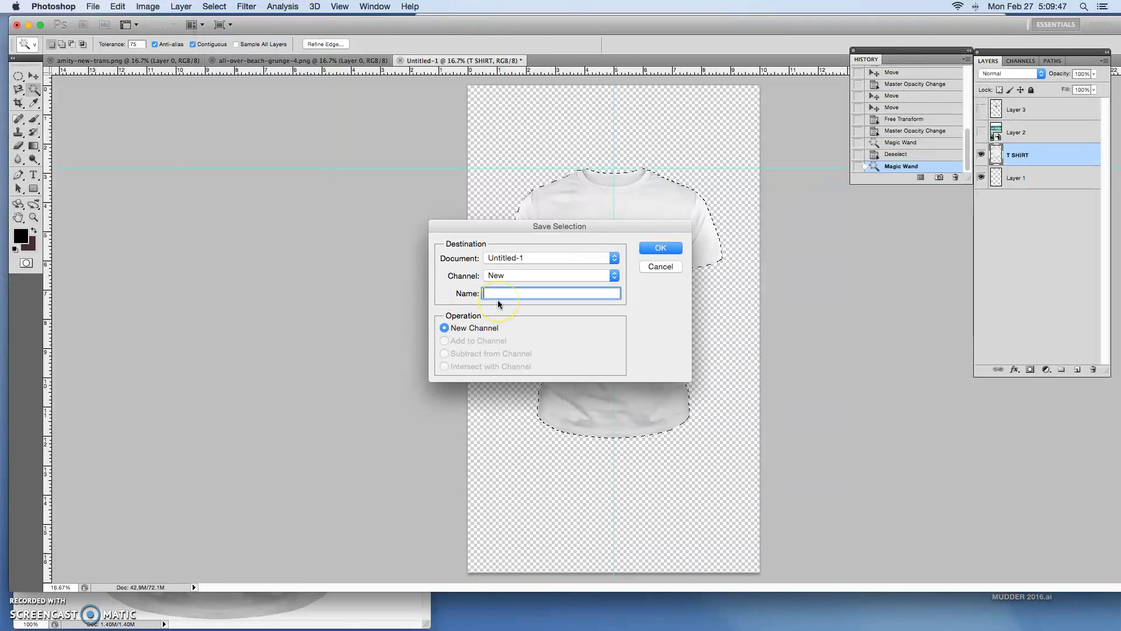
Save the selection as 't shirt' and hide the T SHIRT layer
type("t shirt")
key("Return")
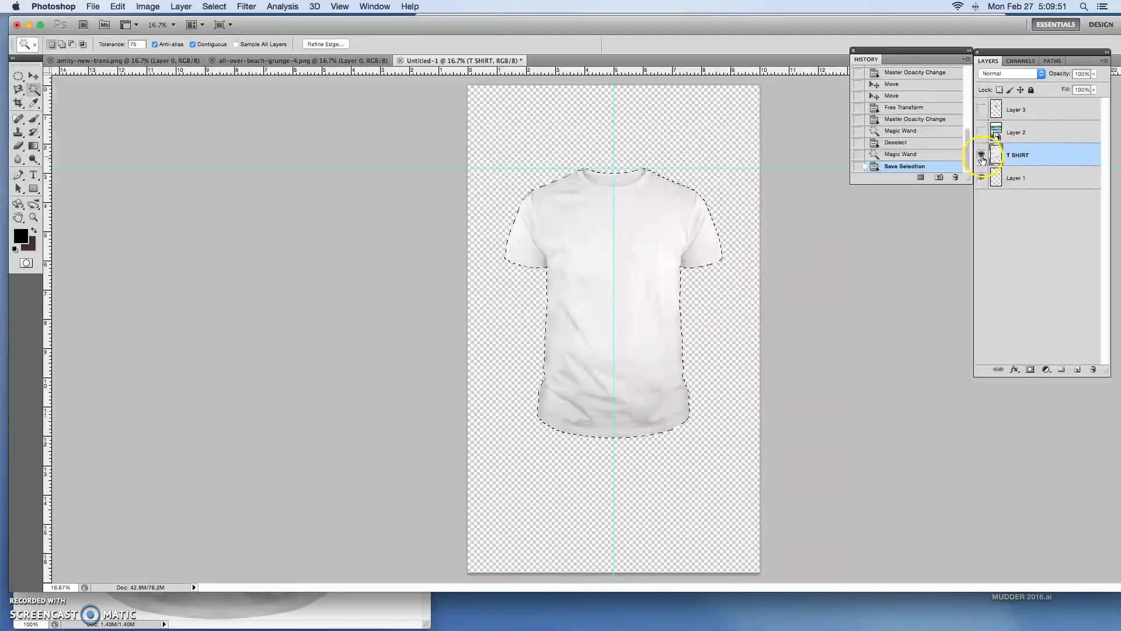
left_click(982, 154)
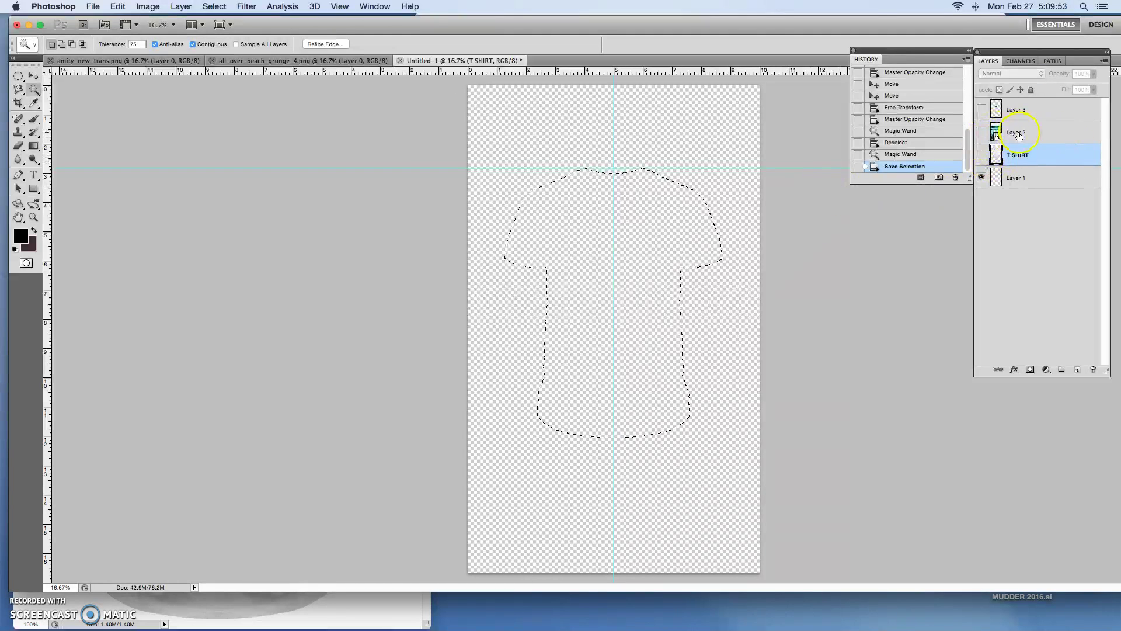
Show the beach artwork layer (Layer 2) and restore it to 100% opacity
left_click(985, 133)
left_click(981, 132)
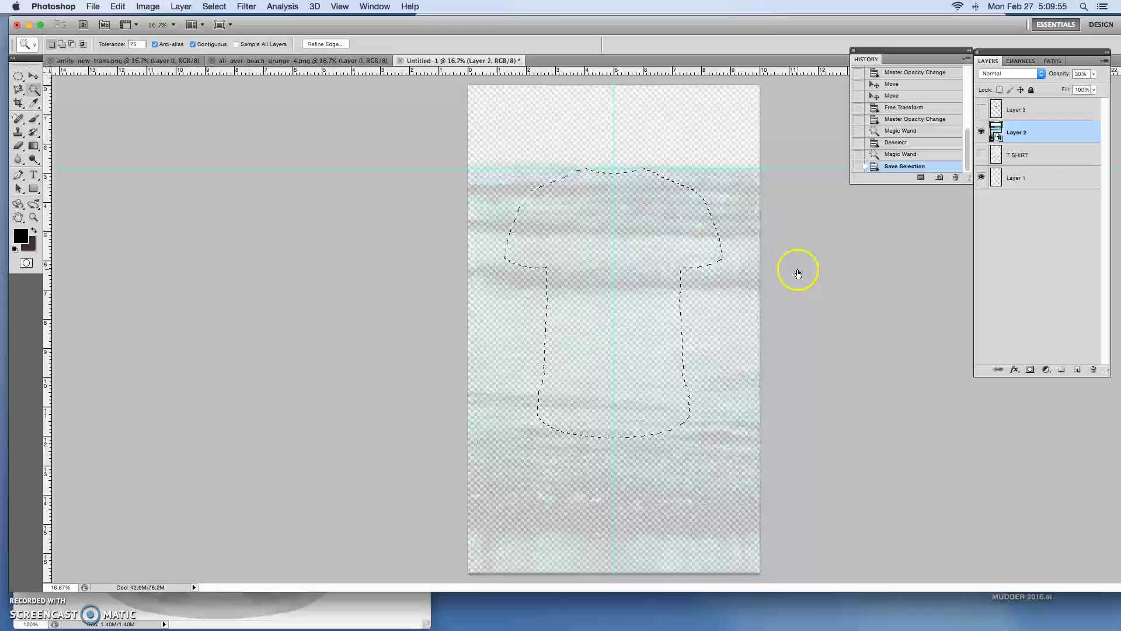
left_click(1094, 75)
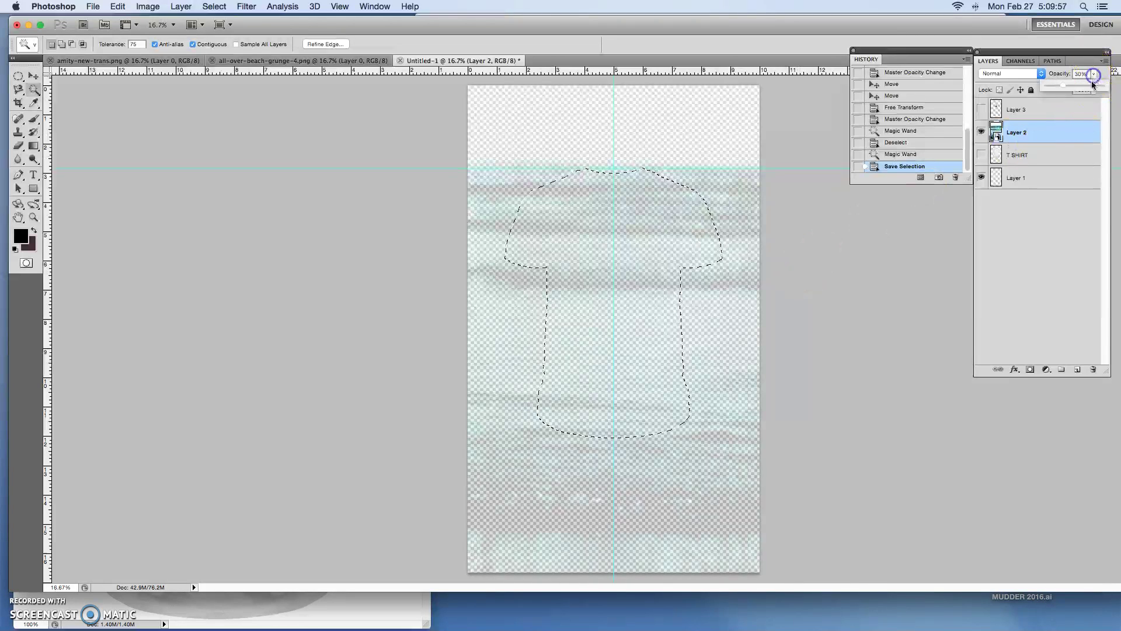
left_click_drag(1064, 85, 1106, 84)
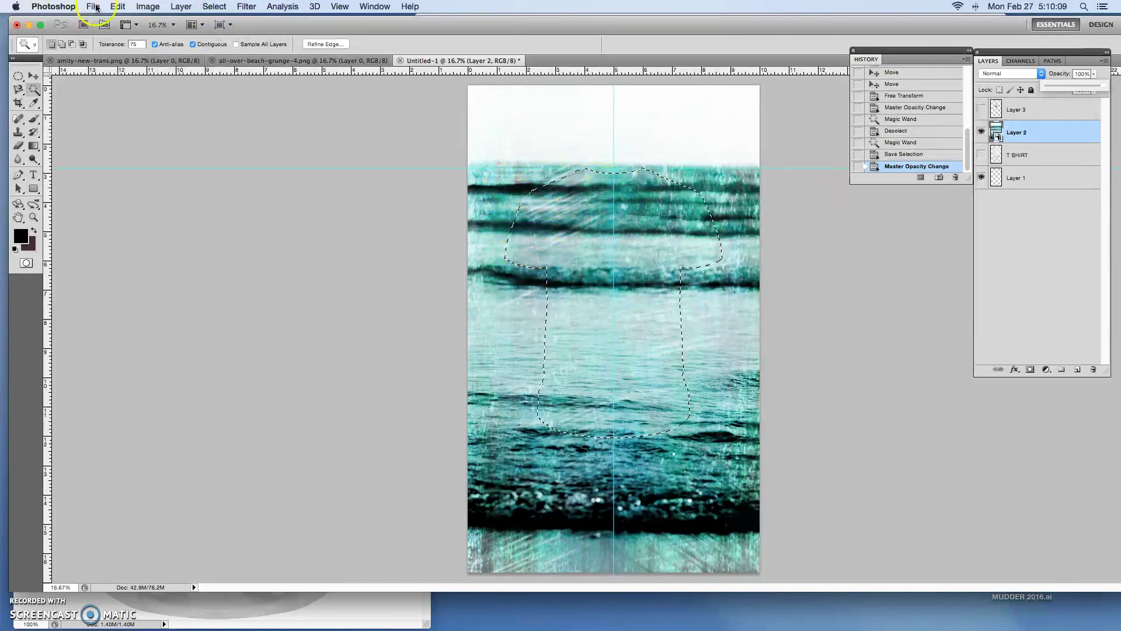
Copy-paste the shirt-shaped artwork into new Layer 4, hide Layer 2, and show the logo
left_click(117, 6)
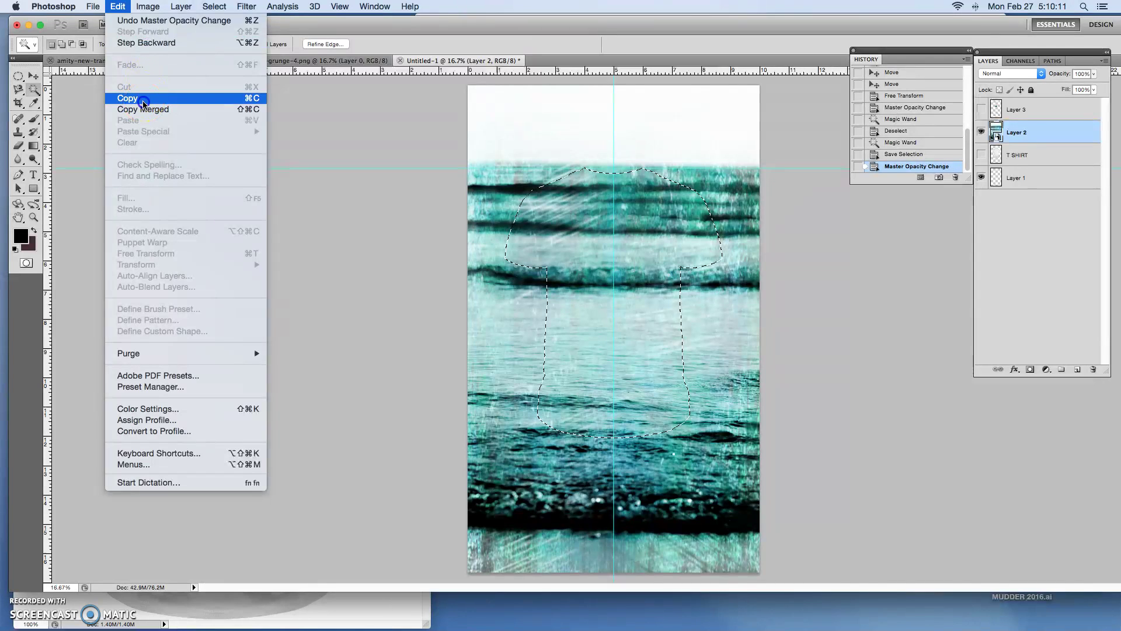
left_click(143, 98)
left_click(118, 6)
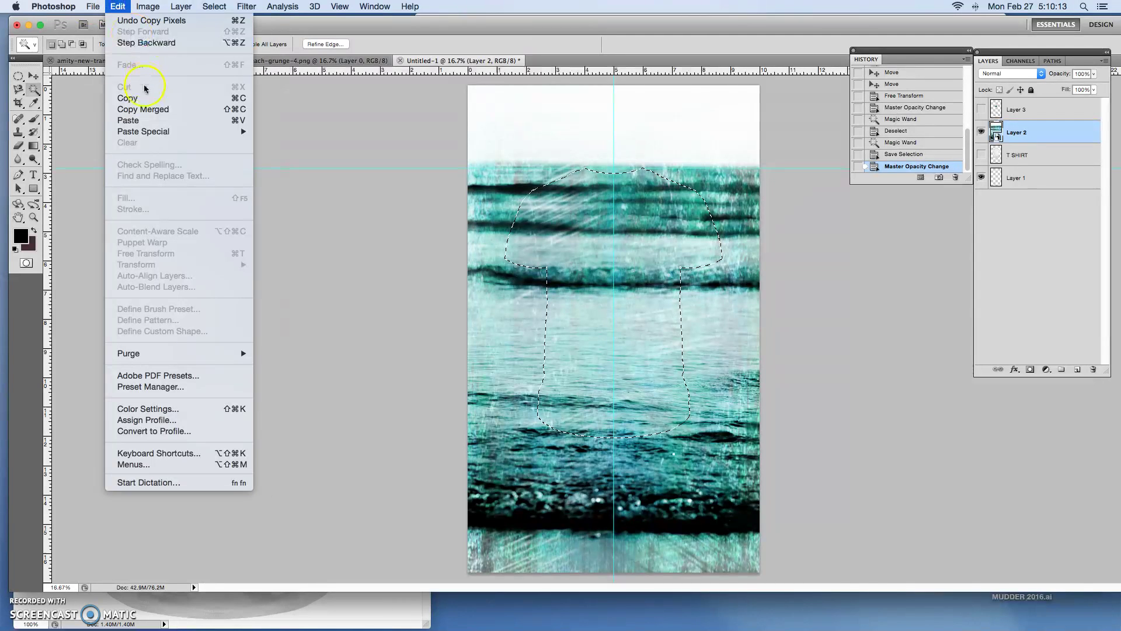
left_click(139, 119)
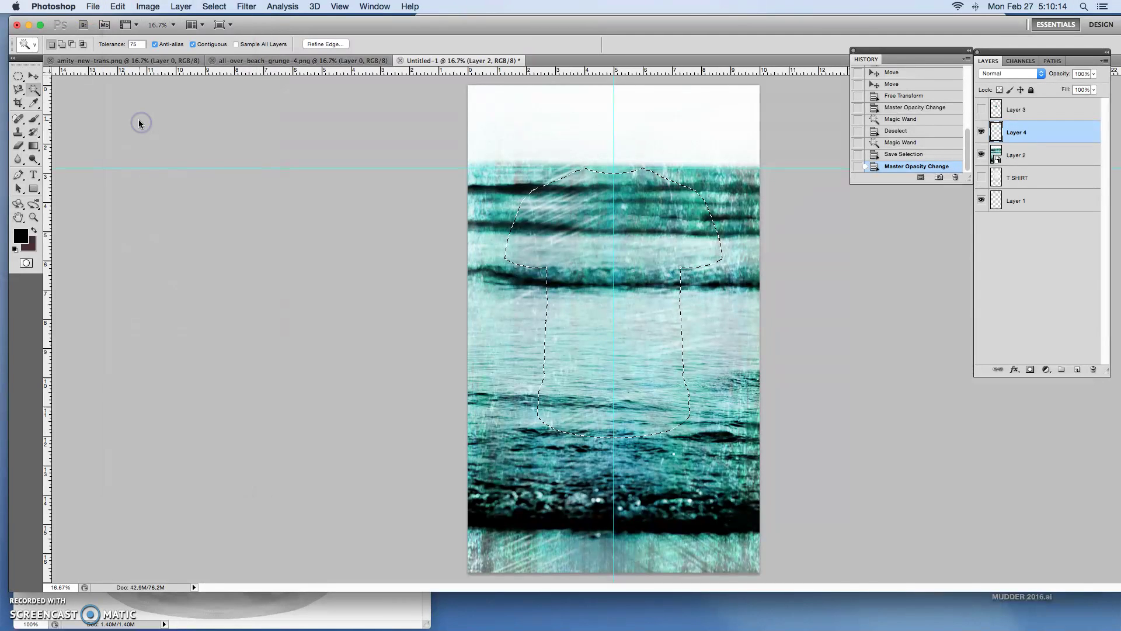
left_click(982, 155)
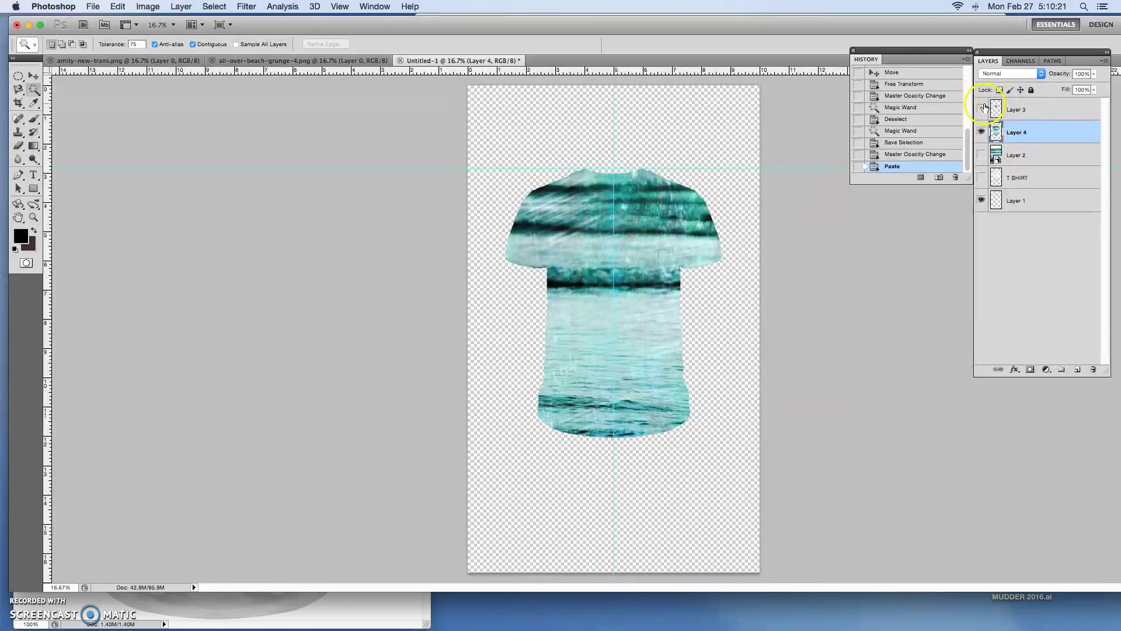
left_click(982, 109)
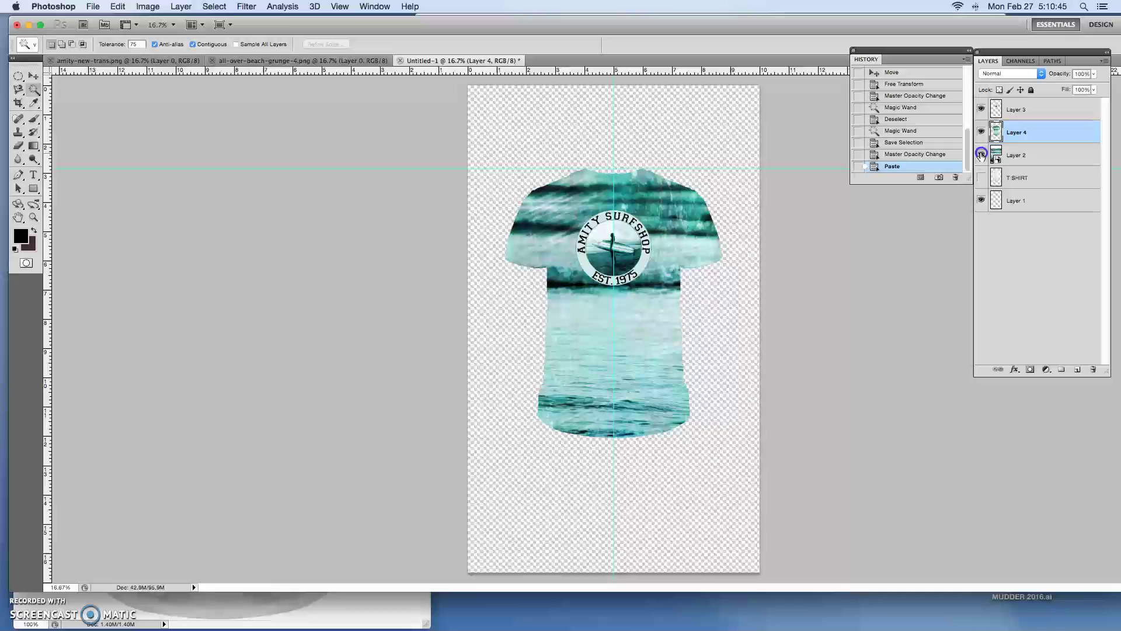
Move the T SHIRT layer to the top of the stack, then hide it and the full beach layer
left_click(981, 155)
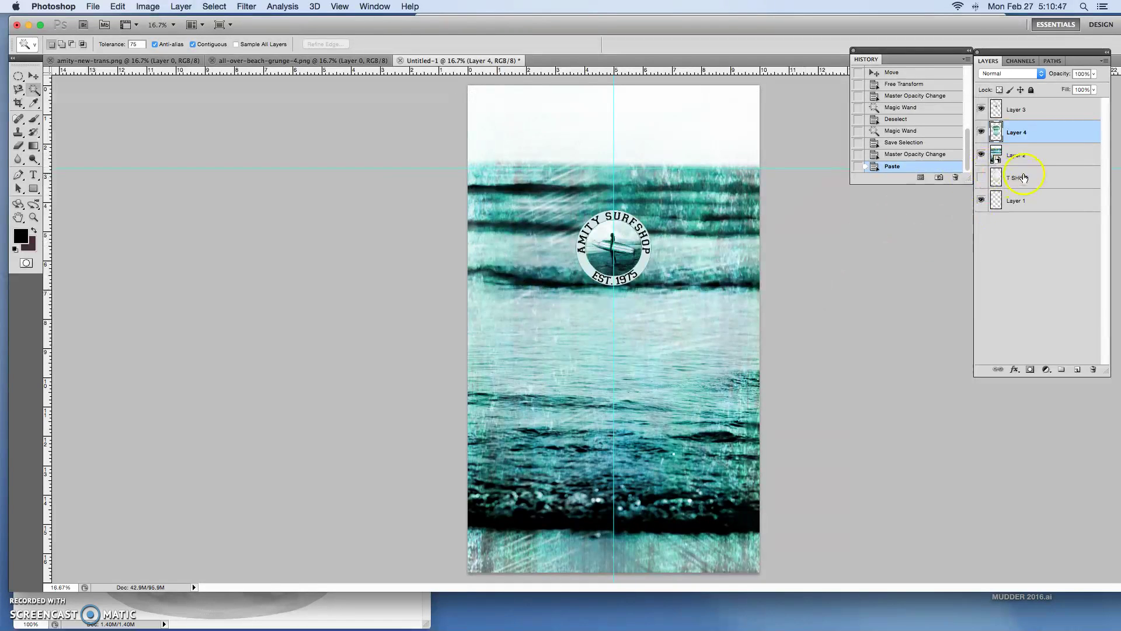
left_click_drag(1024, 177, 1017, 107)
left_click(982, 178)
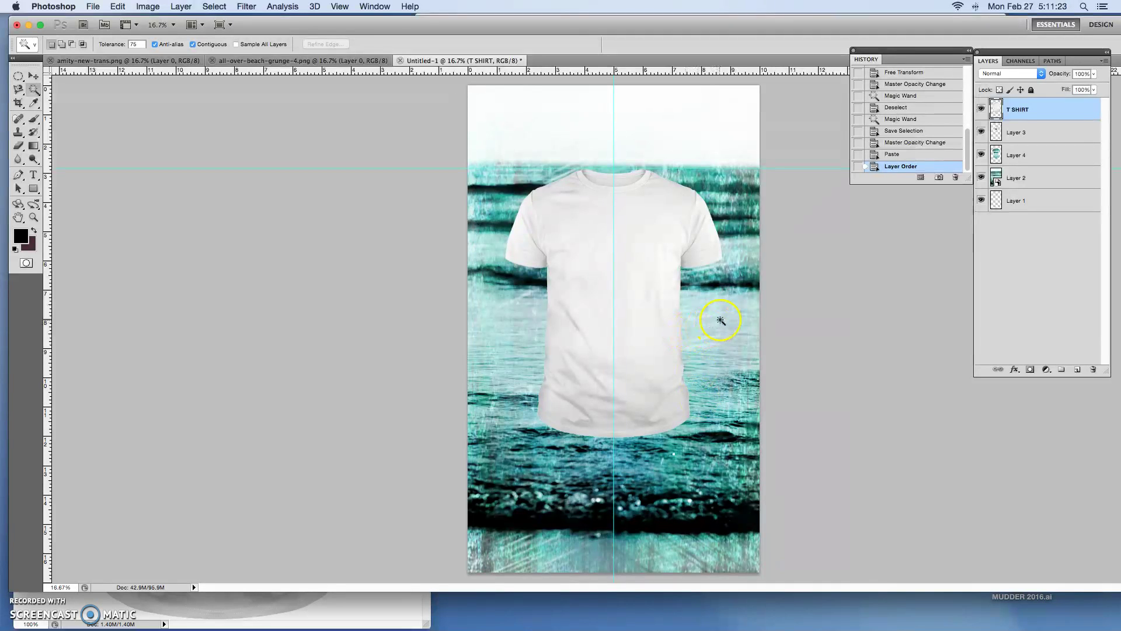
left_click(982, 111)
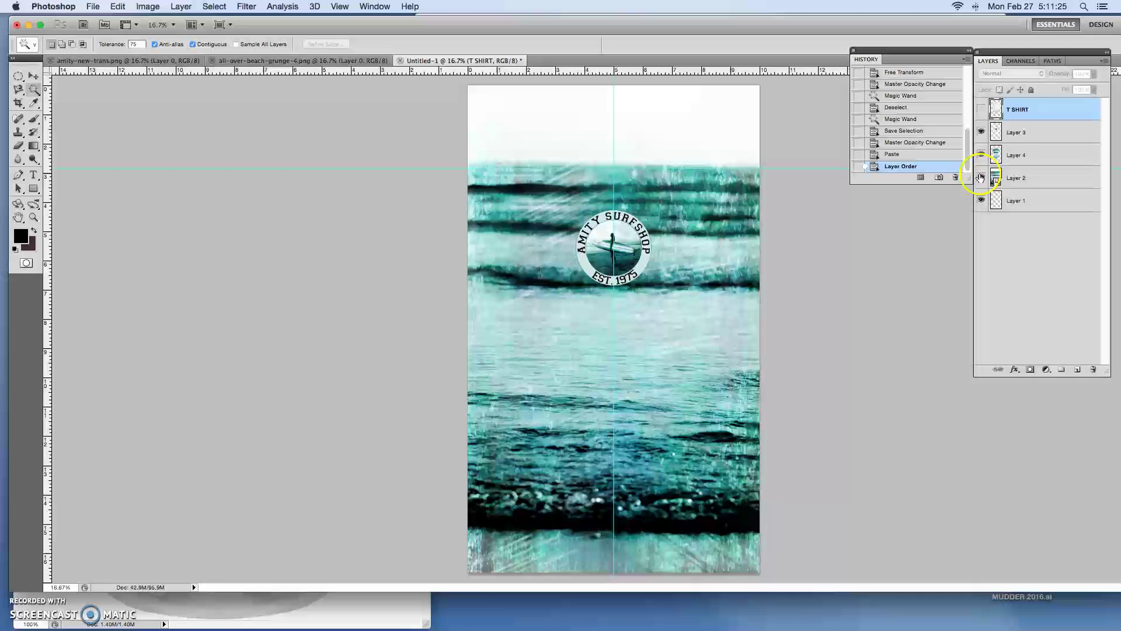
left_click(981, 178)
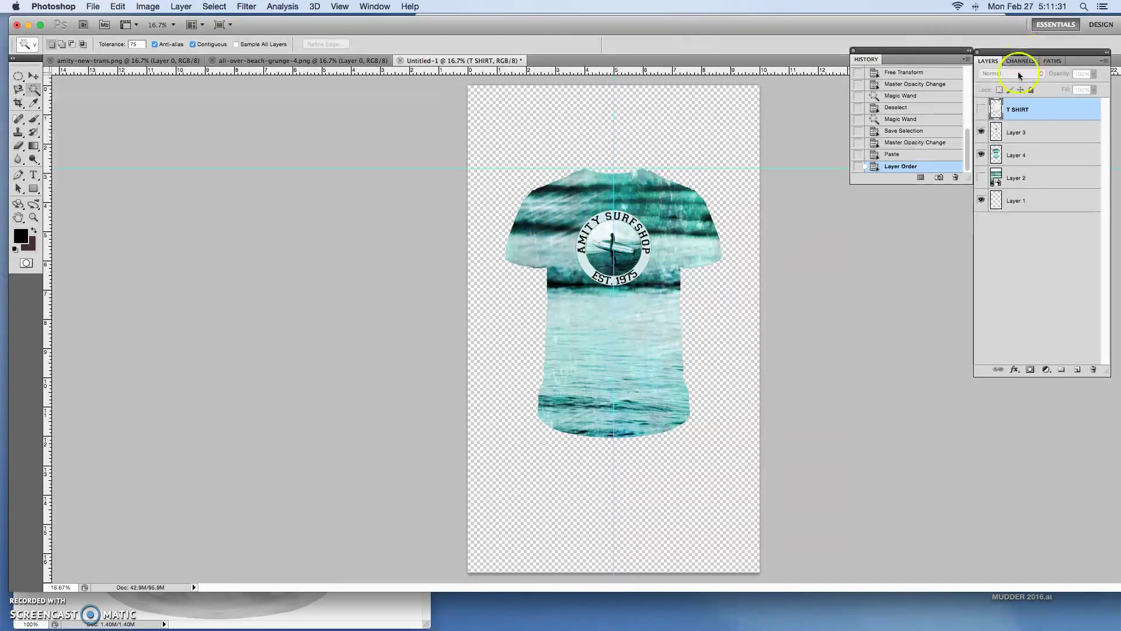
Show the T SHIRT layer and Magic Wand-select the shirt silhouette
left_click(982, 110)
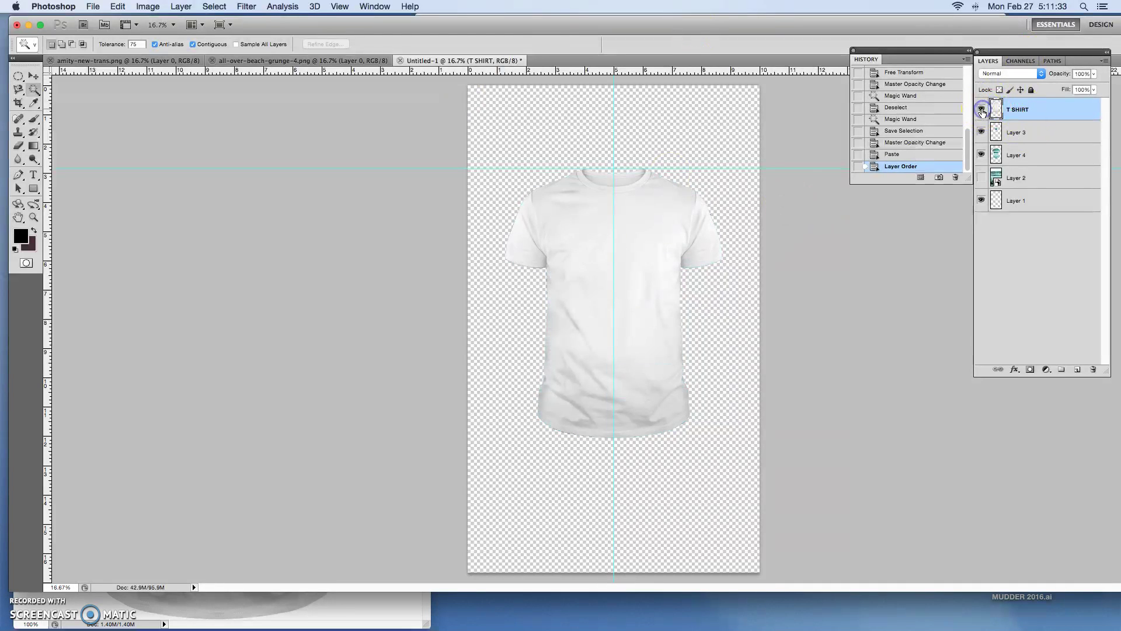
left_click(585, 252)
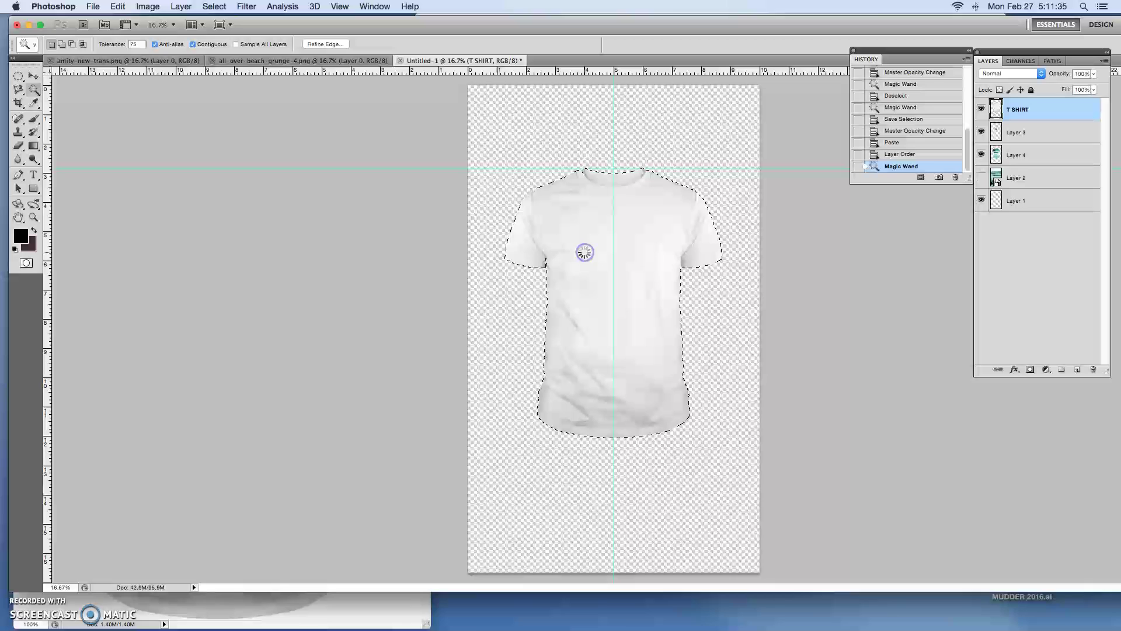
left_click(210, 6)
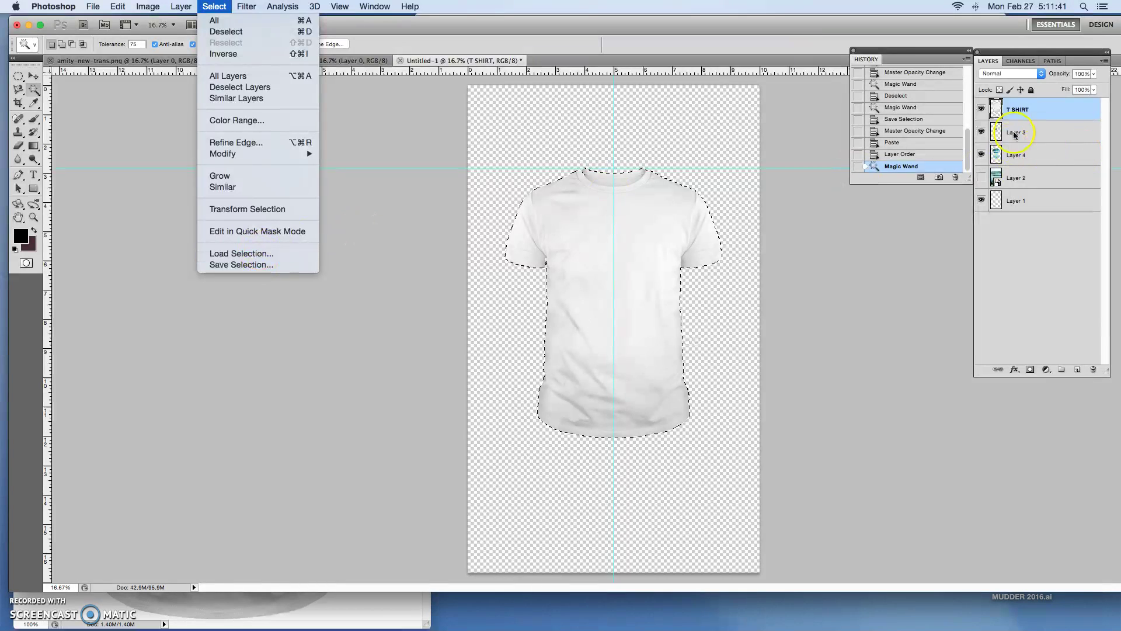
left_click(983, 109)
Hide T SHIRT and Layer 4, and show and activate the beach artwork Layer 2
left_click(982, 109)
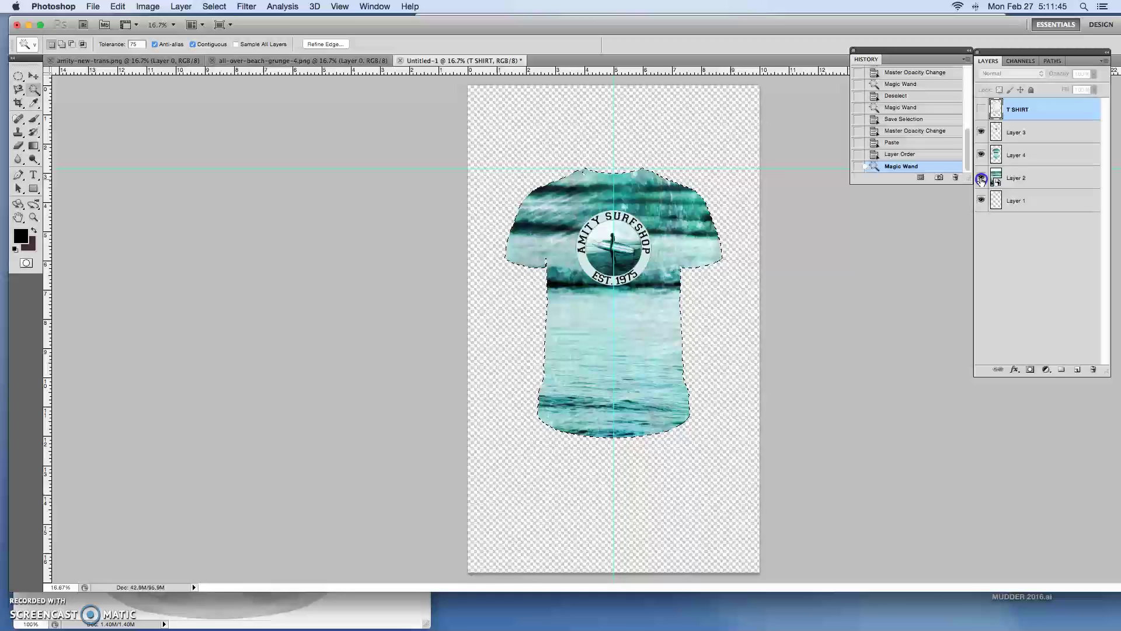
left_click(981, 178)
left_click(1009, 173)
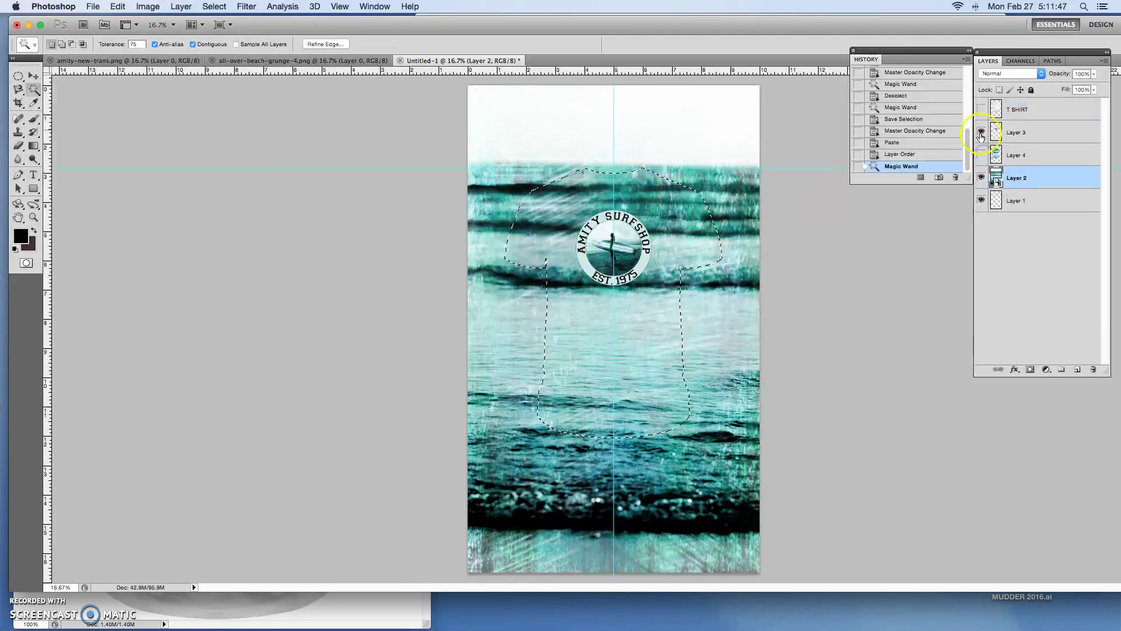
left_click(981, 154)
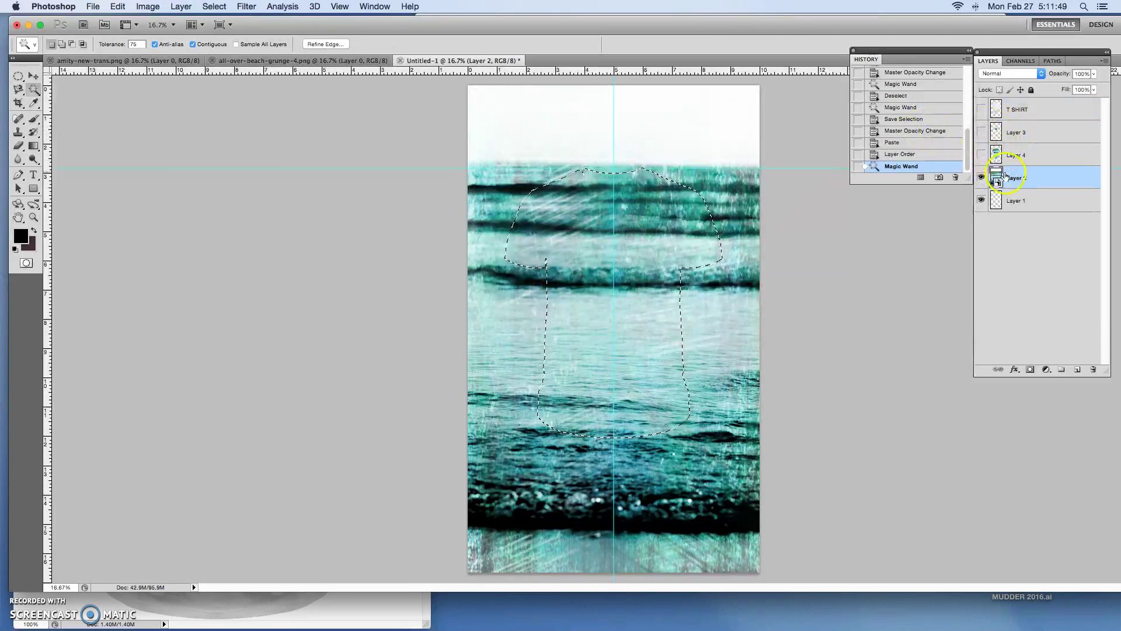
Drag the T-shirt selection outline down and slightly right over the darker lower waves
left_click_drag(626, 191, 625, 257)
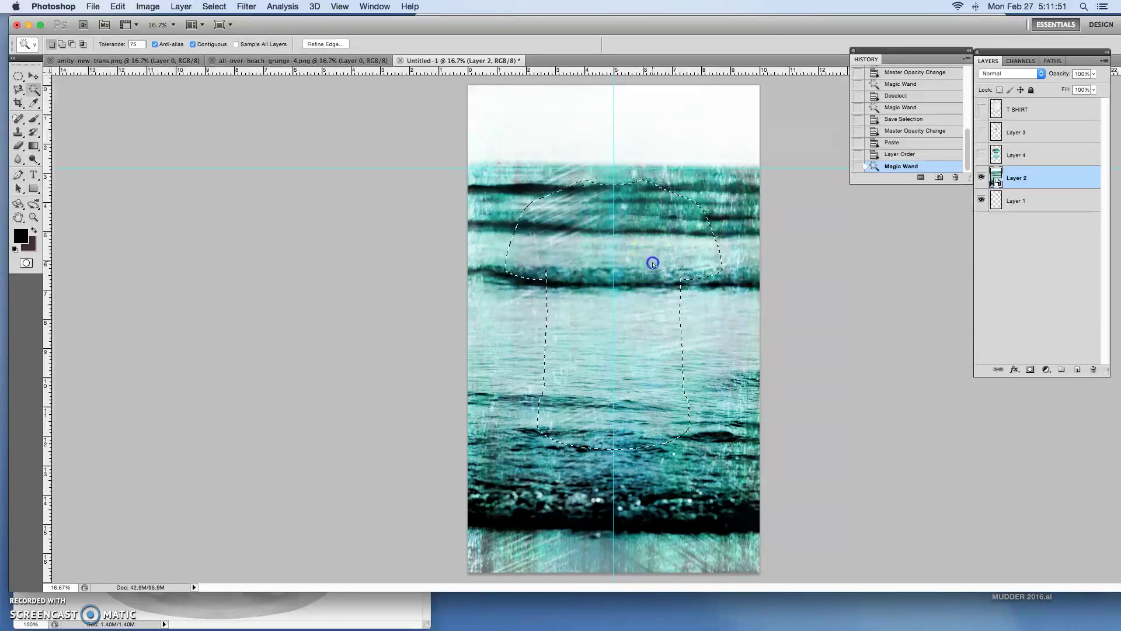
left_click_drag(657, 327, 664, 360)
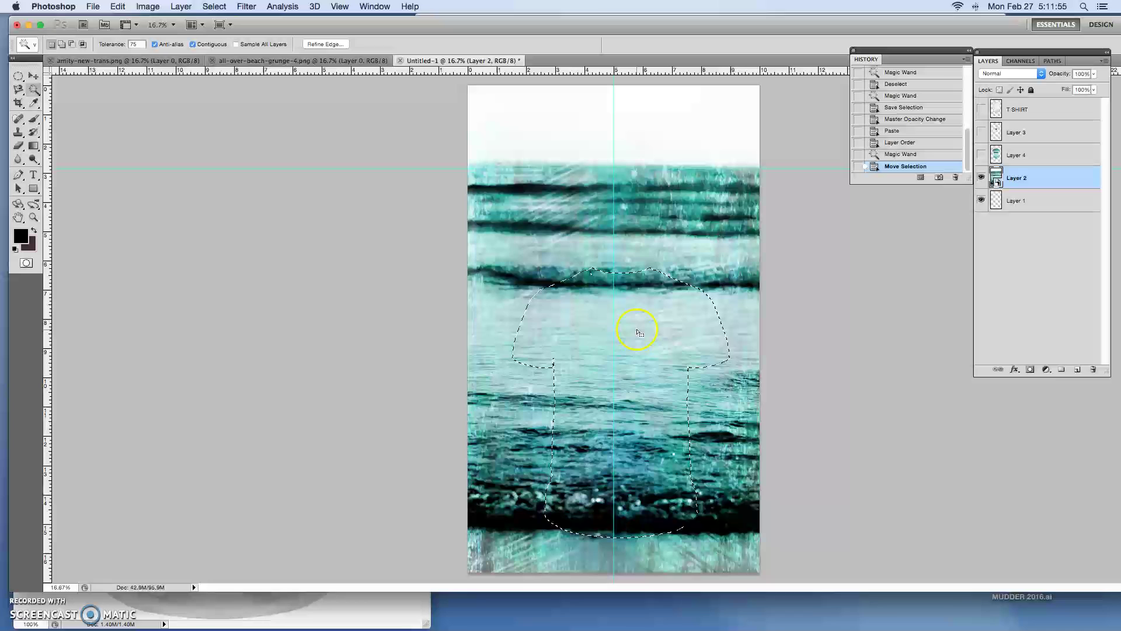
mouse_move(634, 329)
left_mouse_down()
mouse_move(604, 333)
mouse_move(648, 336)
left_mouse_up()
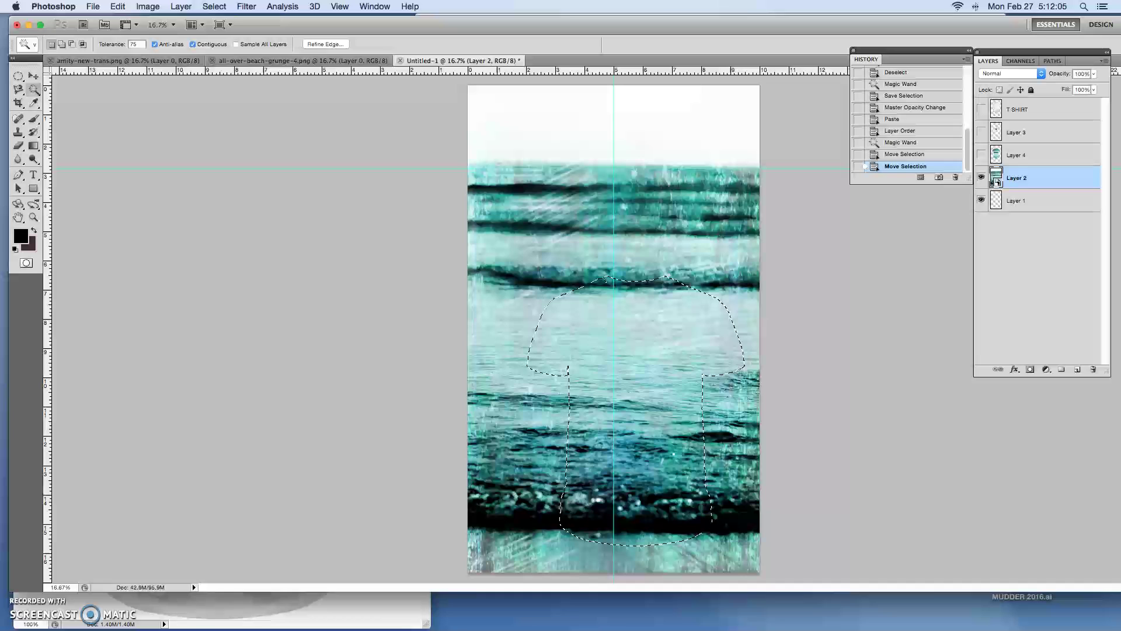
Copy the outlined lower-wave area and paste it as new Layer 5
left_click(146, 6)
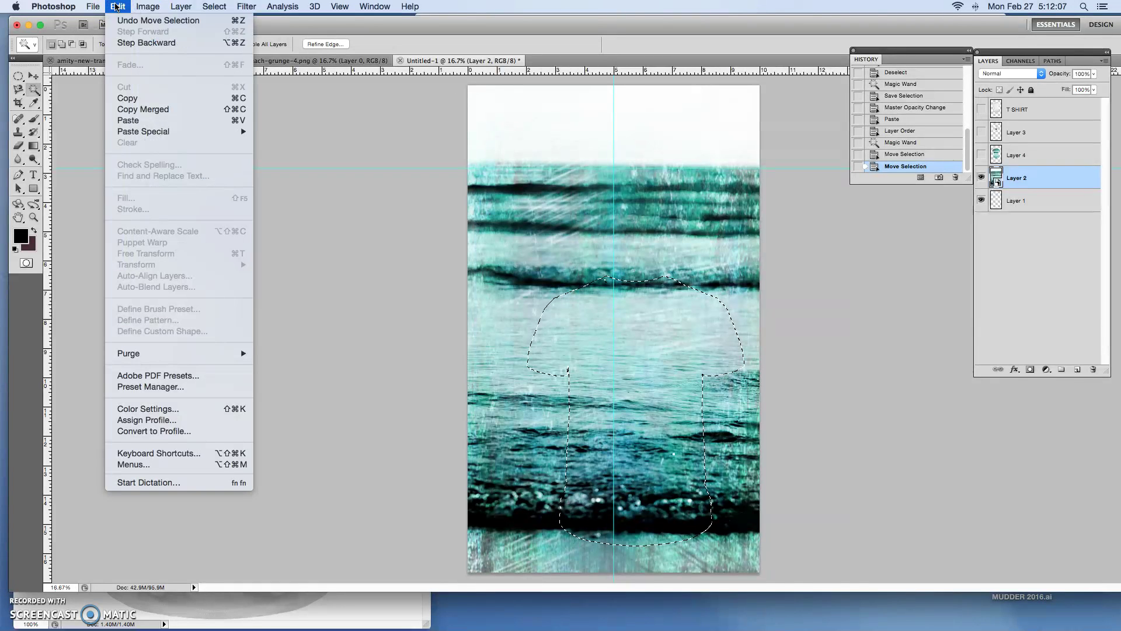
left_click(146, 97)
left_click(118, 6)
left_click(136, 120)
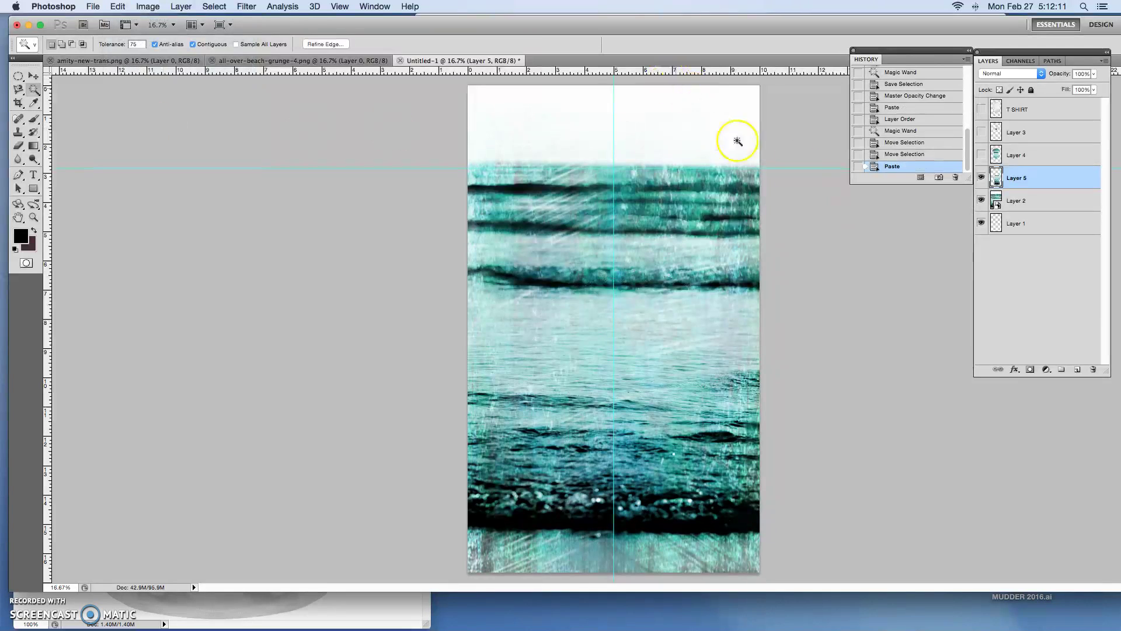
Hide the full beach artwork and Layer 4, and show the Amity Surfshop logo layer
left_click(982, 200)
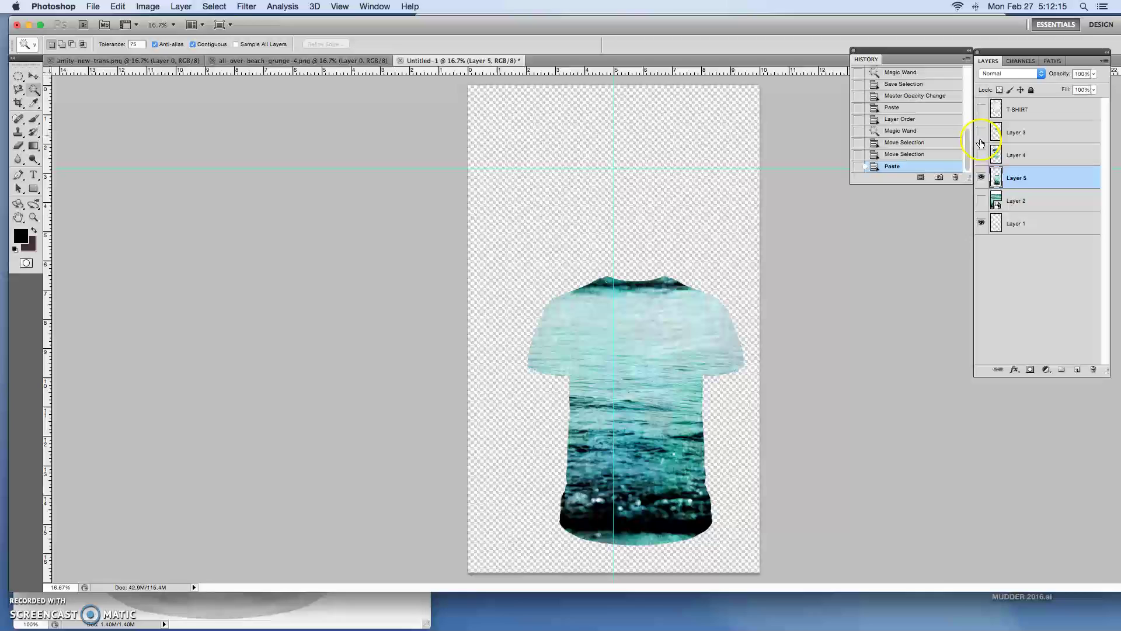
left_click(982, 155)
left_click(982, 154)
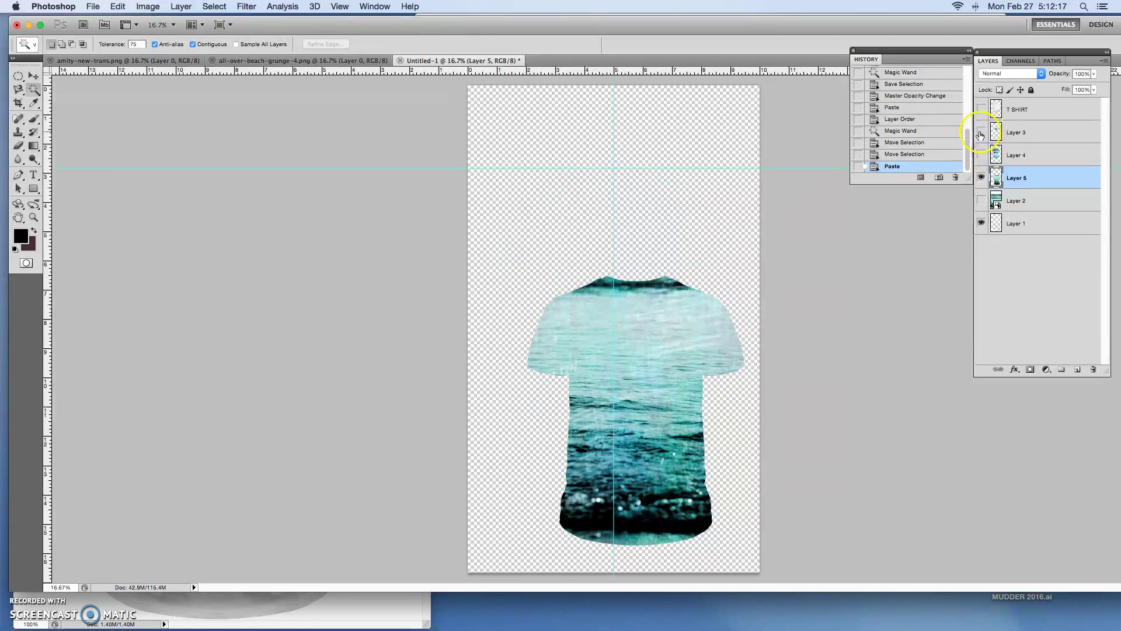
left_click(982, 132)
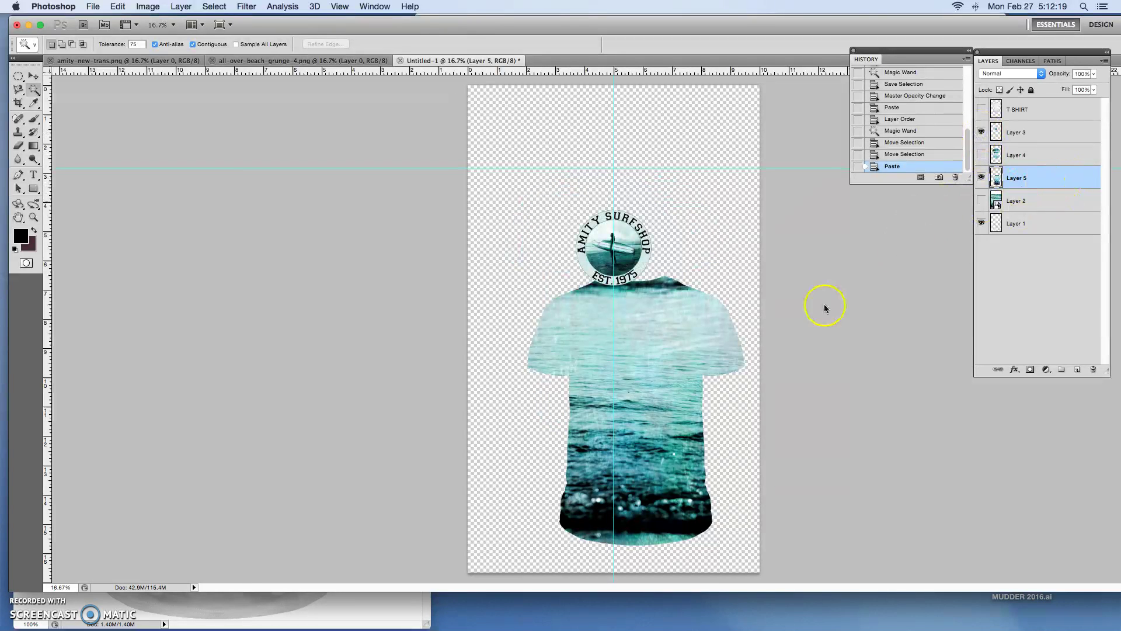
Move the Layer 5 wave print up under the logo and stack it above Layer 4
left_click(33, 76)
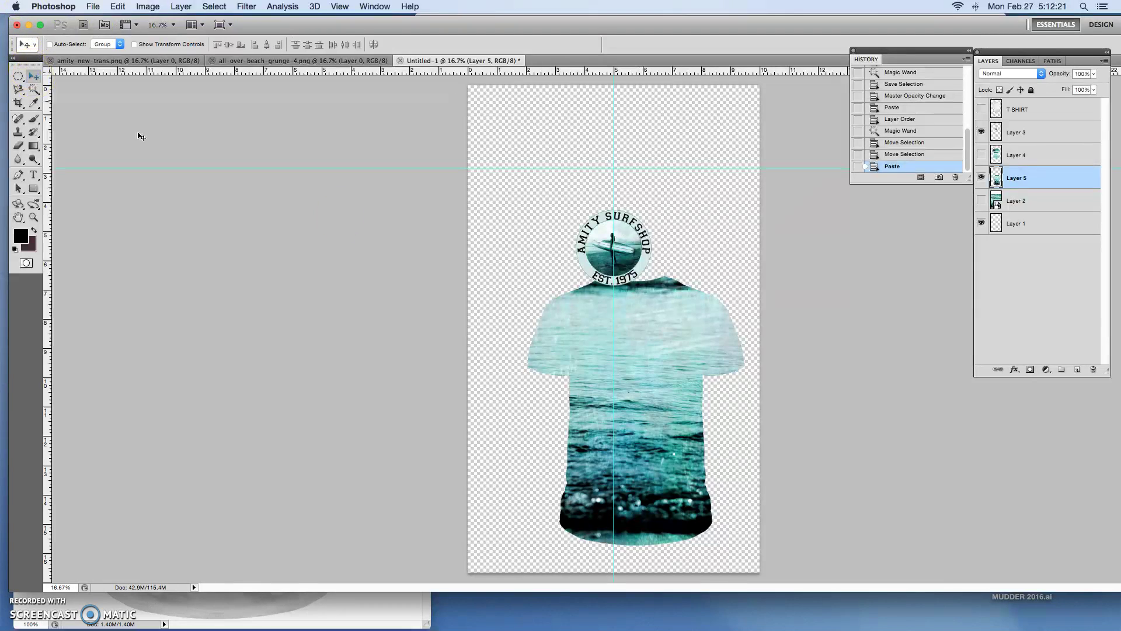
left_click_drag(633, 386, 621, 283)
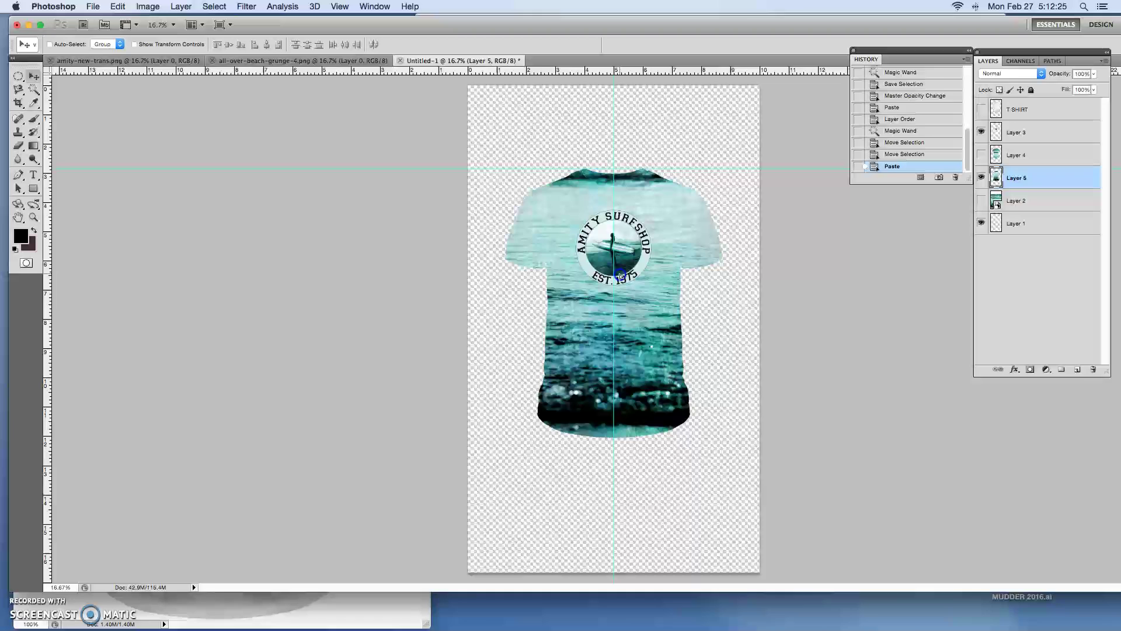
left_click_drag(1018, 168, 1008, 148)
Toggle Layer 4 and Layer 5 visibility to compare the two shirt prints
left_click(981, 178)
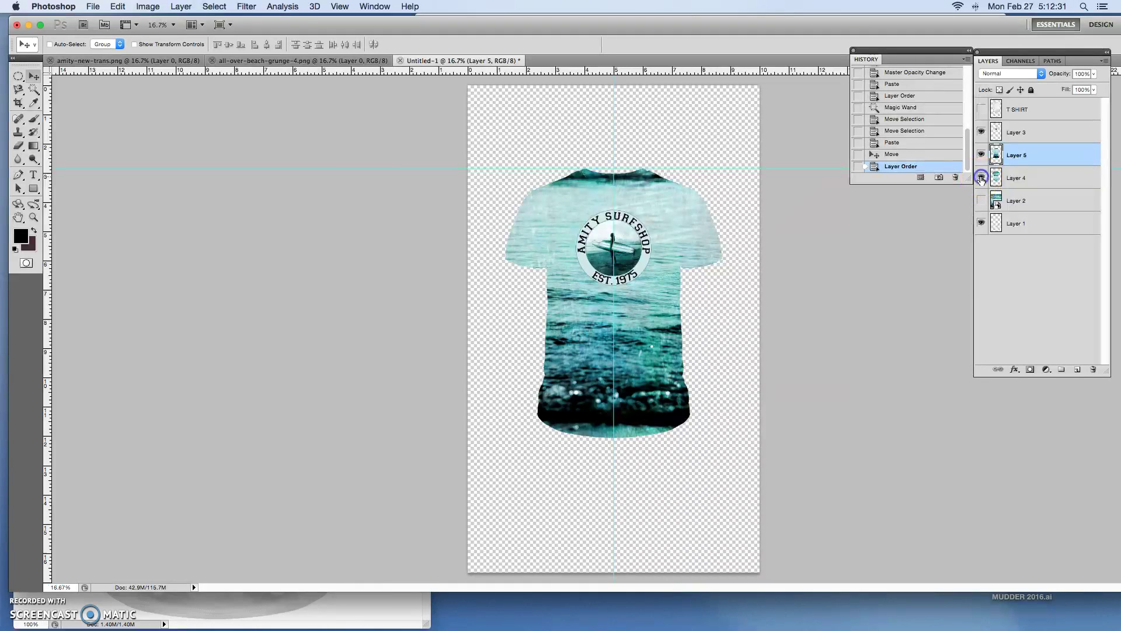
left_click(981, 155)
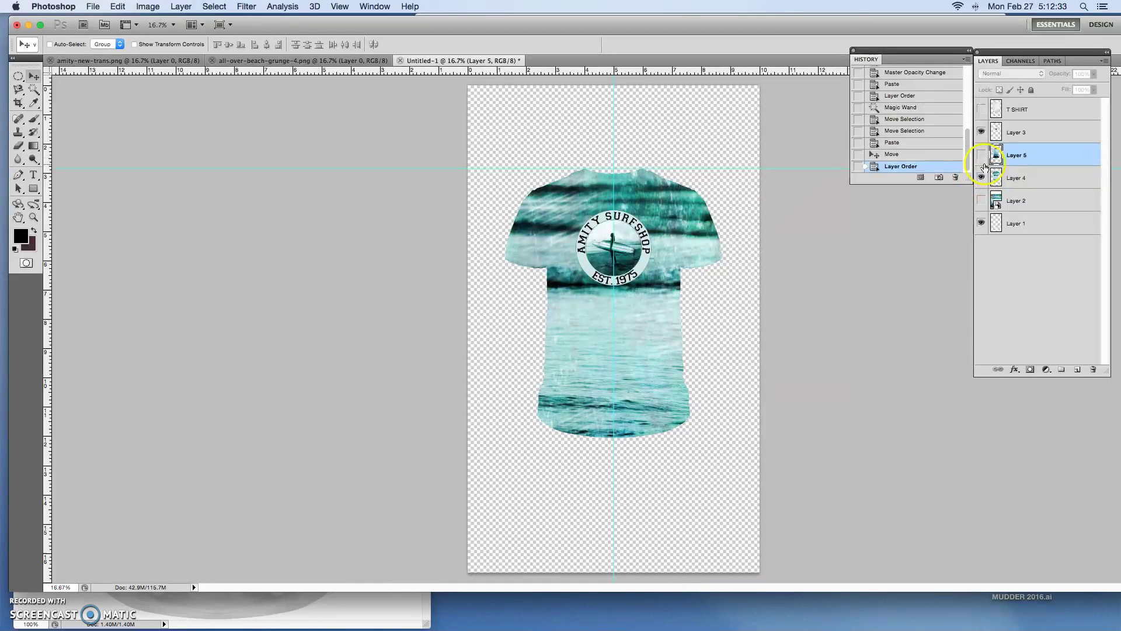
left_click(982, 155)
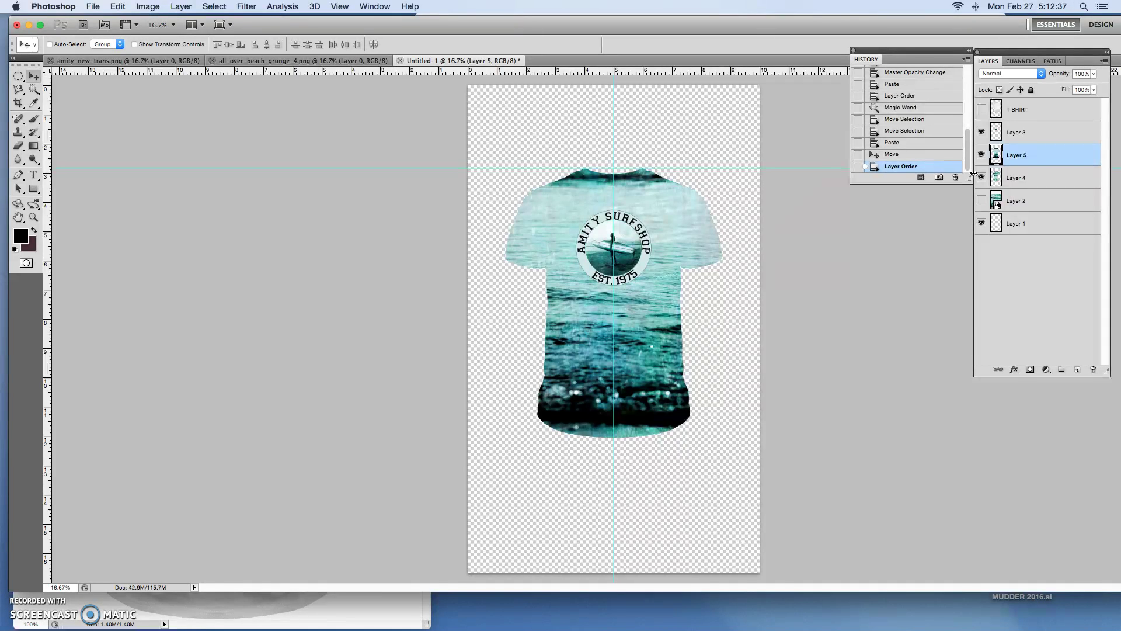
left_click(1058, 164)
left_click(1064, 162)
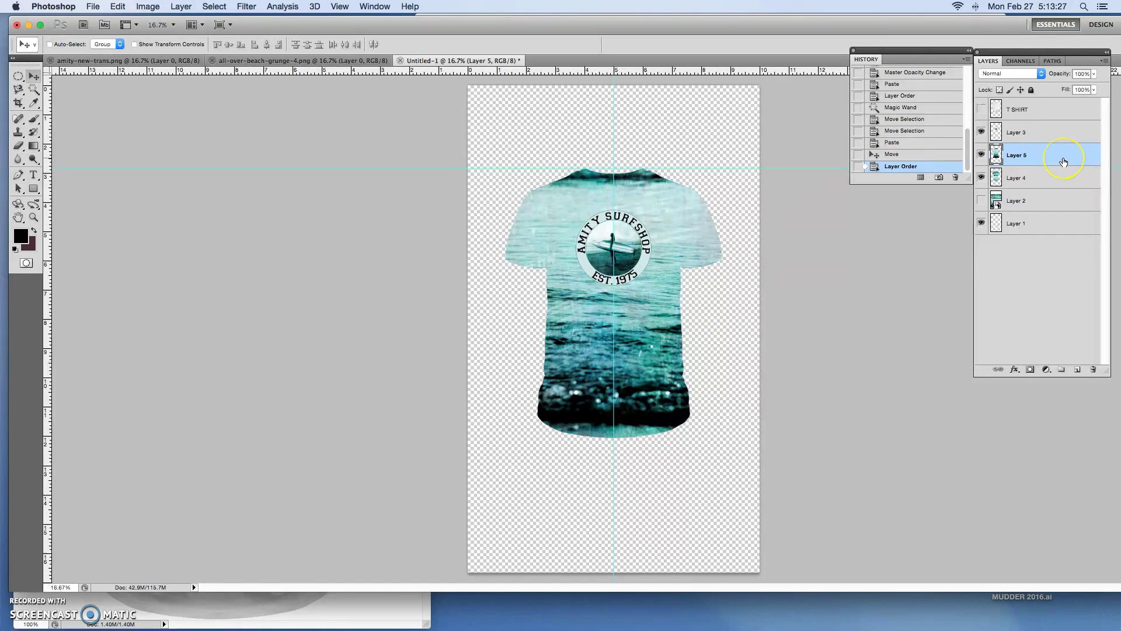